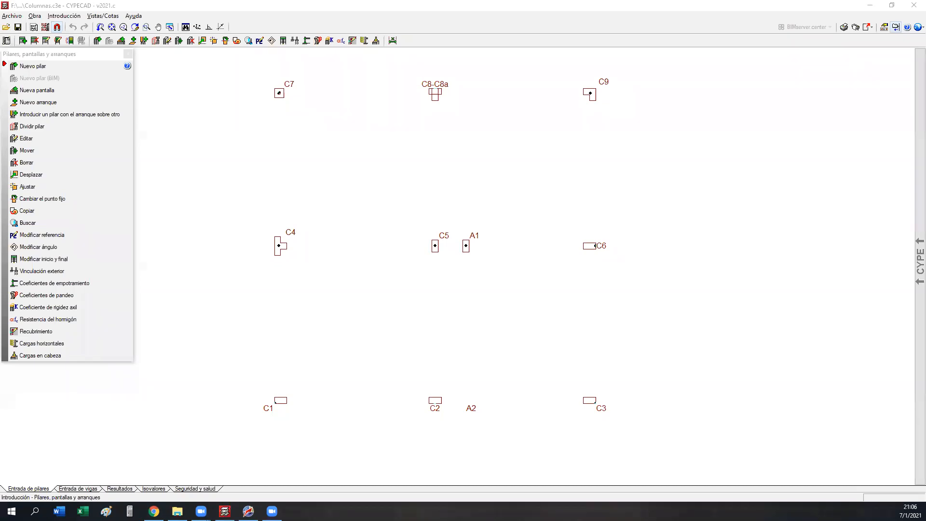
Step: Launch the HP 49G calculator emulator, accept its script compilation result and move its window out of the way
click(130, 511)
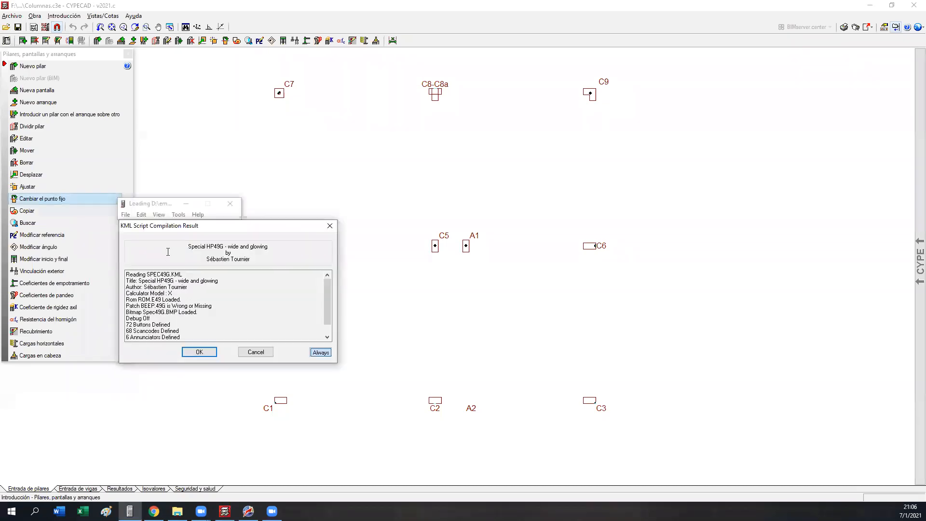
click(199, 355)
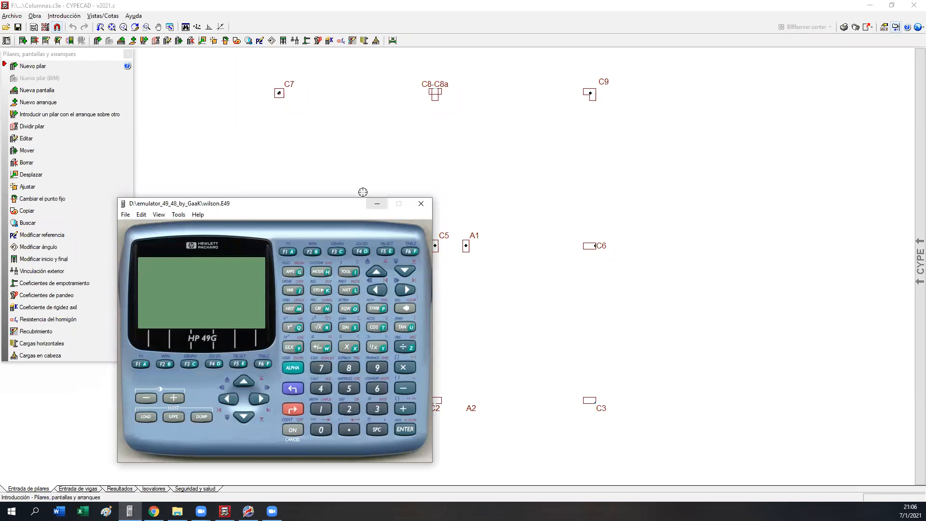
drag(272, 206, 0, 206)
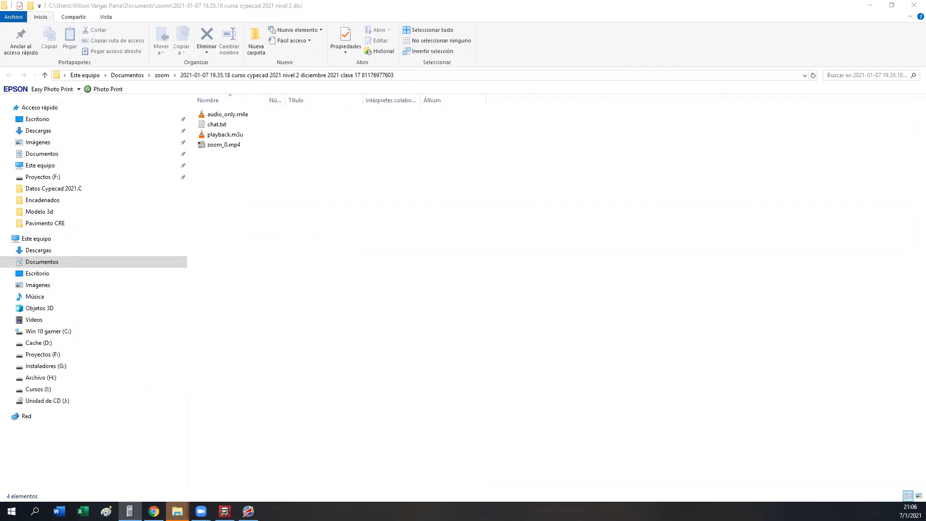
key(alt+Tab)
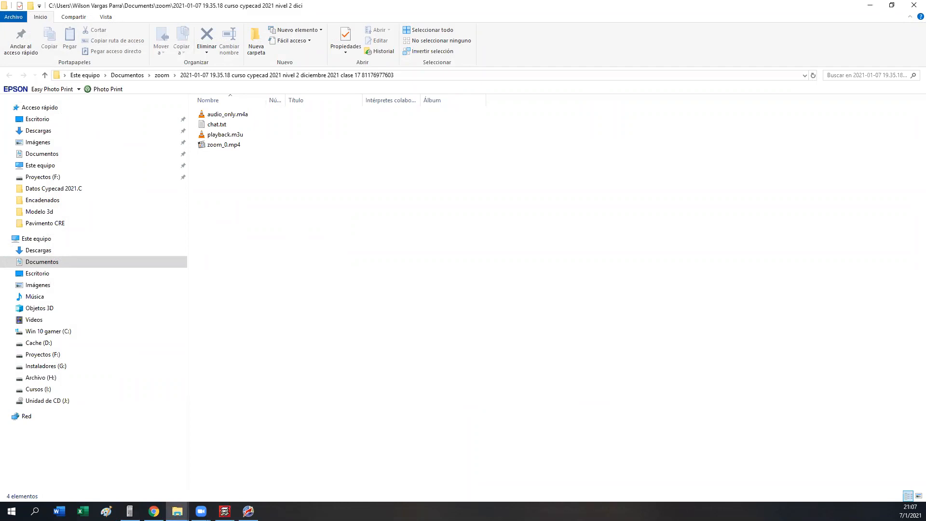
key(alt+Tab)
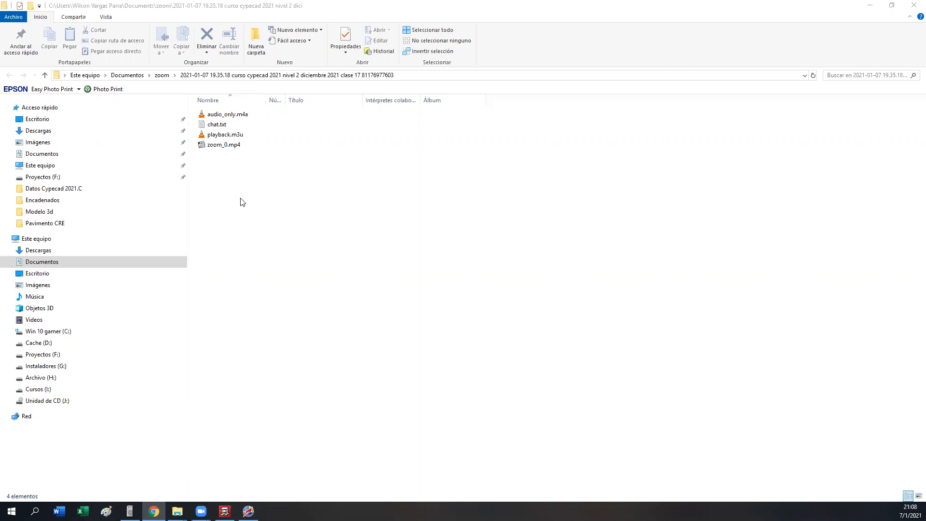
drag(461, 9, 1, 7)
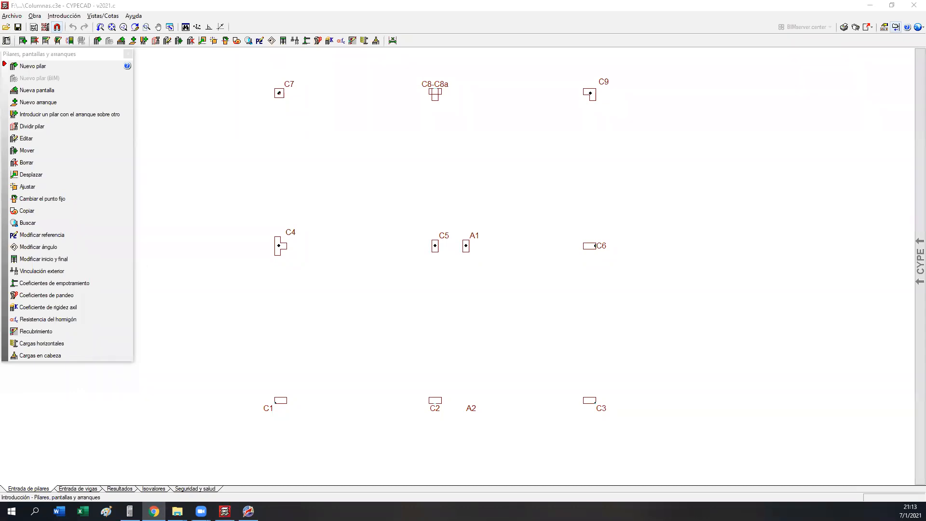
mouse_move(637, 283)
middle_down()
mouse_move(626, 325)
mouse_move(645, 281)
middle_up()
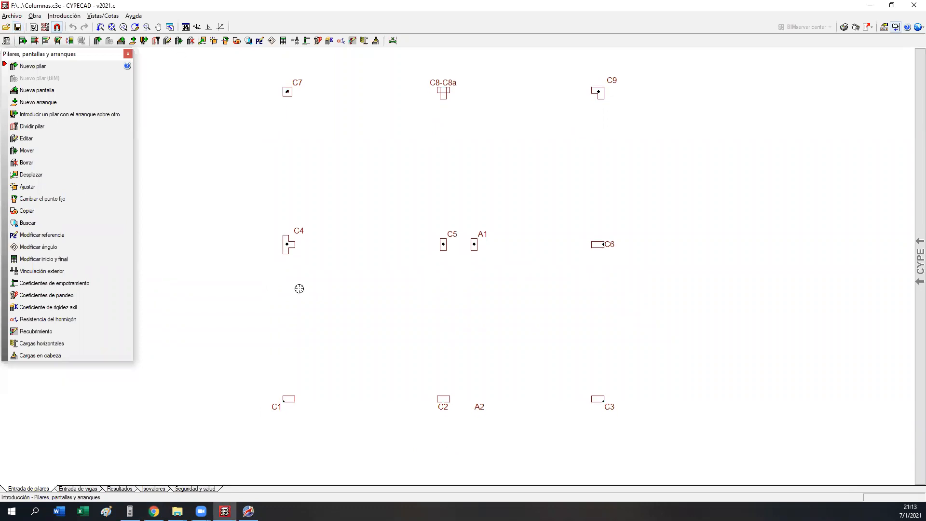
middle_drag(326, 401, 286, 409)
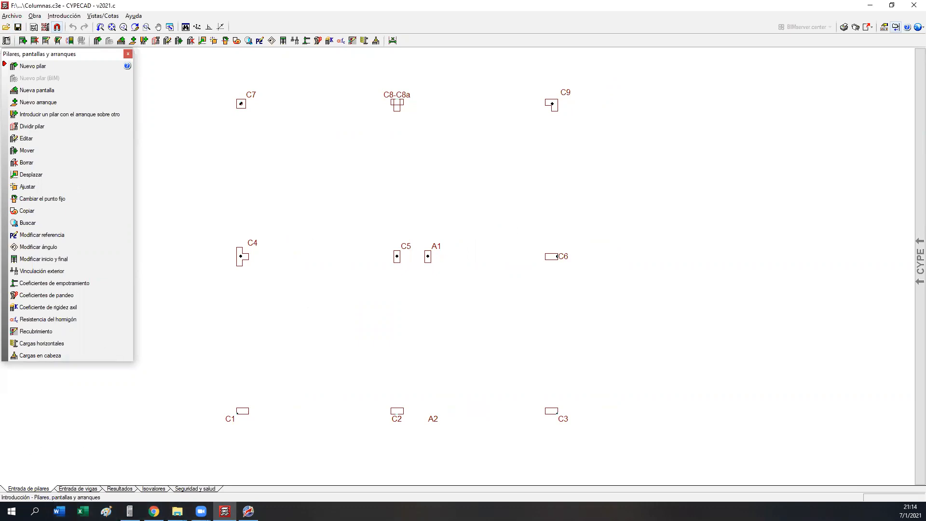
mouse_move(299, 358)
middle_down()
mouse_move(325, 374)
mouse_move(278, 360)
middle_up()
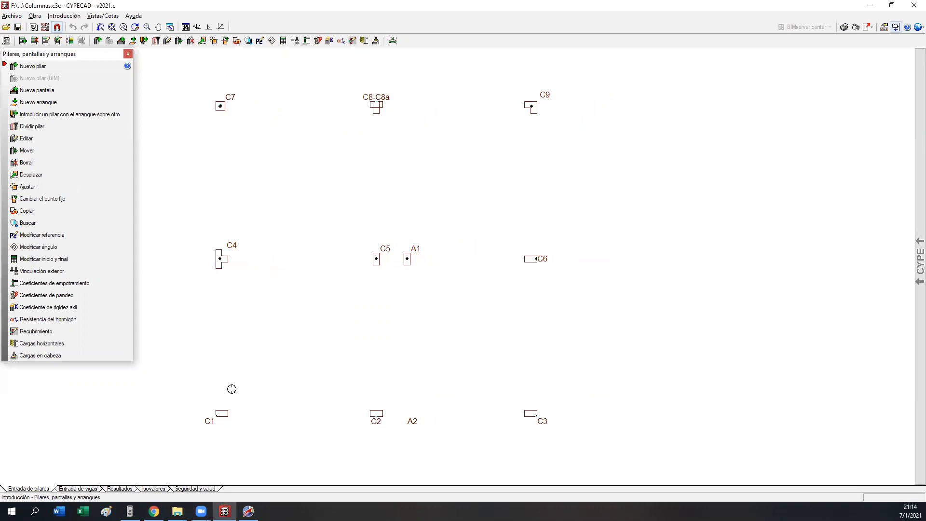
Step: Switch to File Explorer and open the folder Curso Cypecad III Diciembre 2020 on drive Proyectos (F:)
click(178, 511)
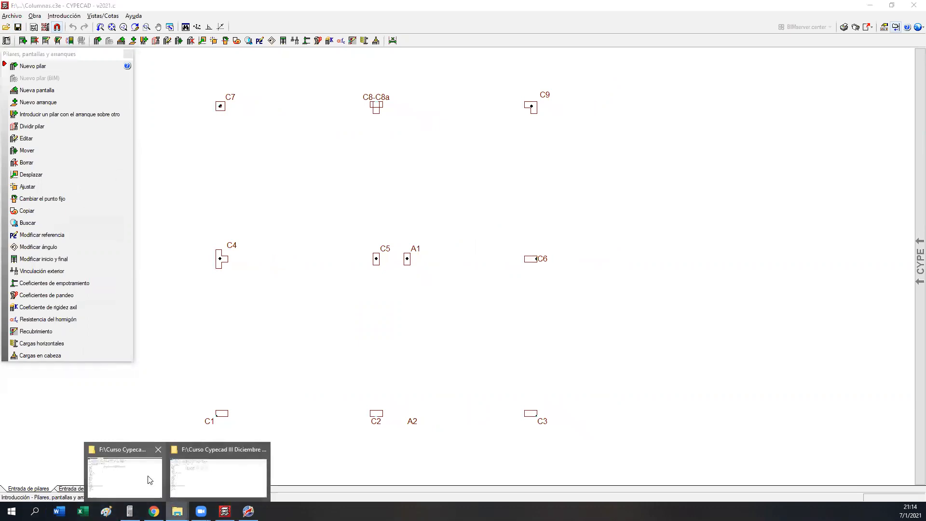
click(150, 480)
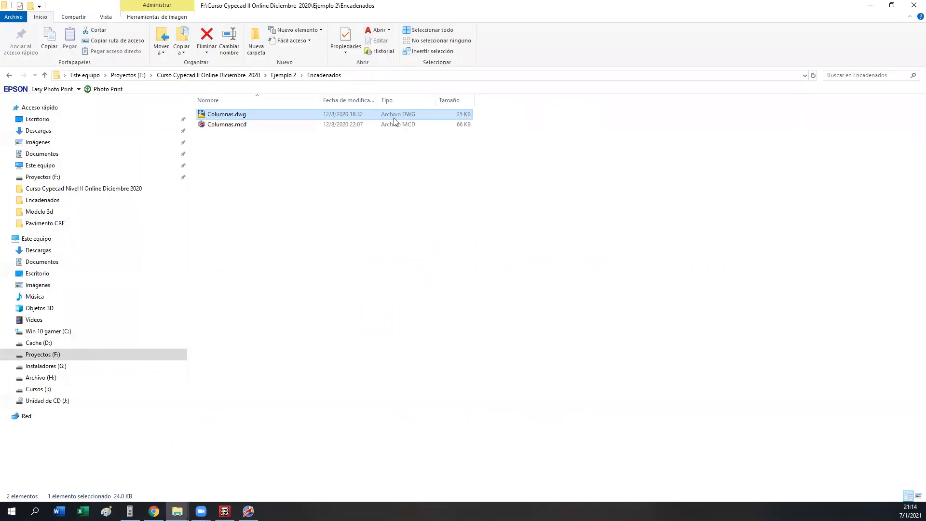
click(217, 77)
click(135, 75)
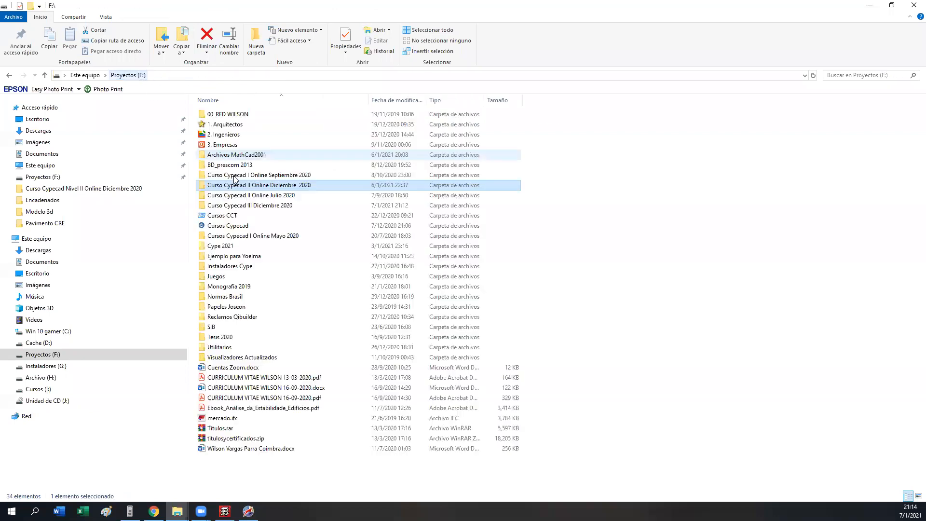
double_click(241, 206)
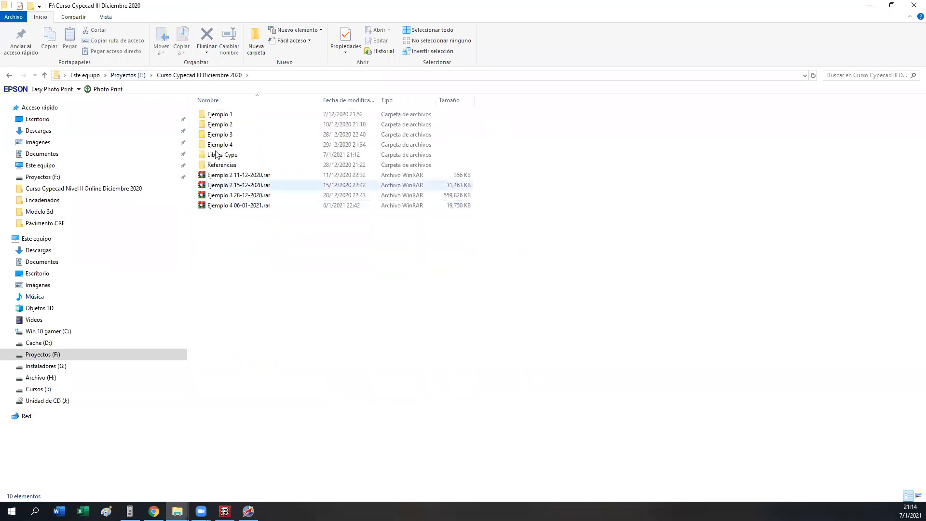
Step: Create a folder named Ejemplo 5 in the course folder and open it
click(256, 39)
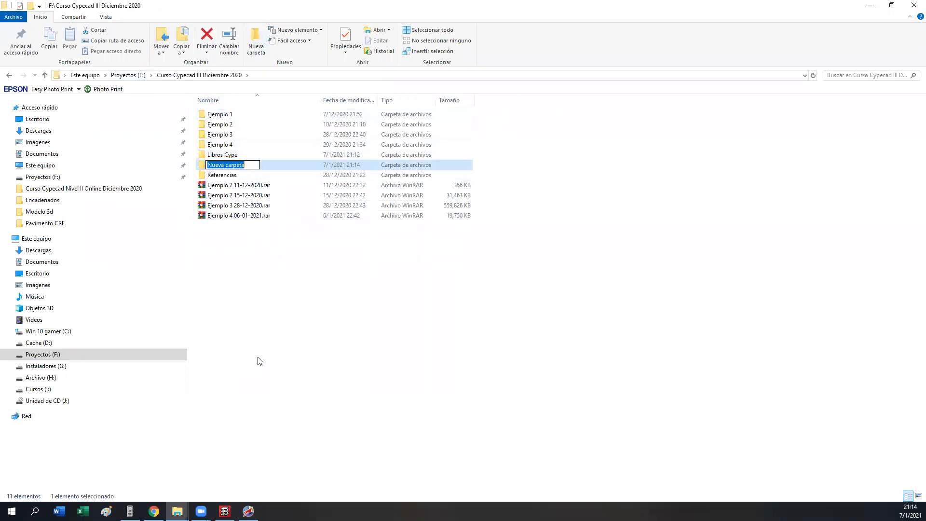
text(plo 5)
key(Return)
key(Return)
Step: Create a subfolder named Datos Cypecad 2021.C inside Ejemplo 5
click(256, 42)
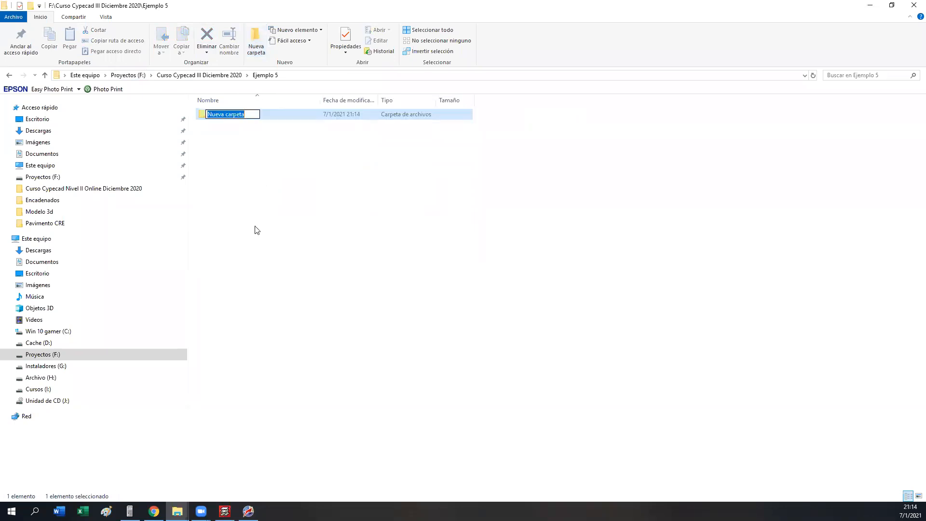
text(Cypecad)
key(BackSpace)
key(BackSpace)
key(BackSpace)
key(BackSpace)
key(BackSpace)
key(BackSpace)
key(BackSpace)
text(Datos Cypecad 2021.C)
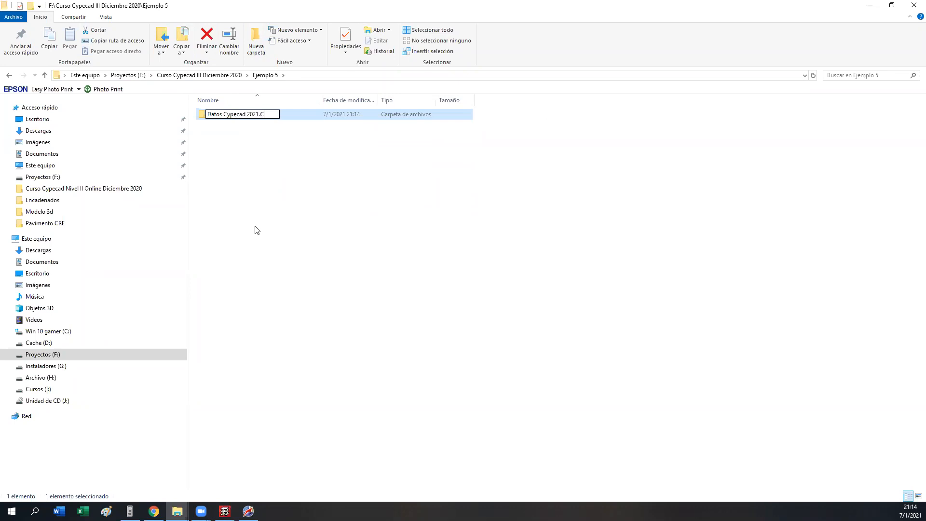
click(276, 177)
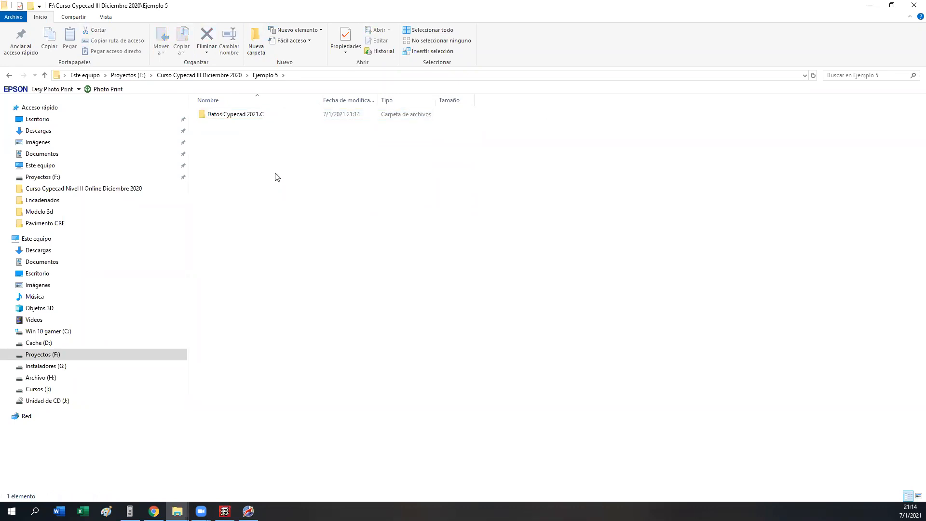
Step: Add a second subfolder named Informes inside Ejemplo 5
click(256, 41)
text(Informes)
click(211, 257)
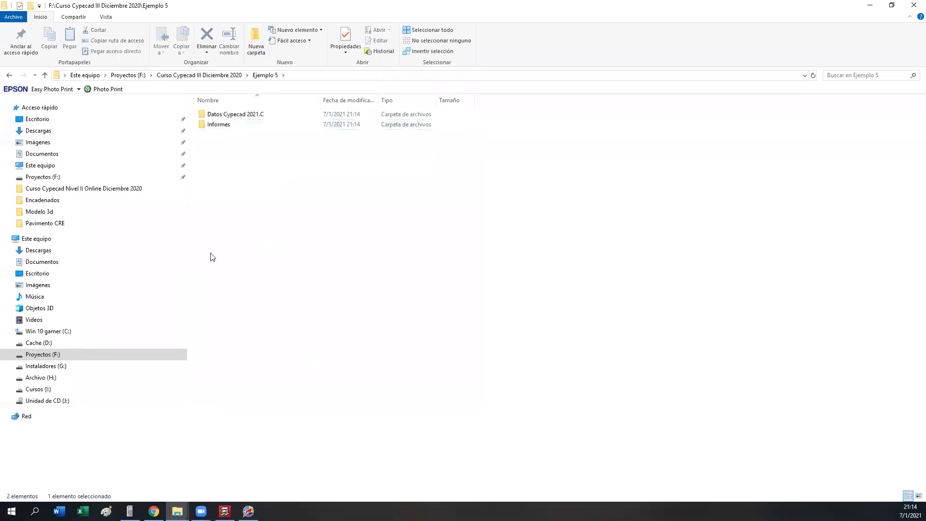
Step: Copy the path of the Datos Cypecad 2021.C folder in Ejemplo 5 and go to it in CYPECAD's file manager
double_click(250, 119)
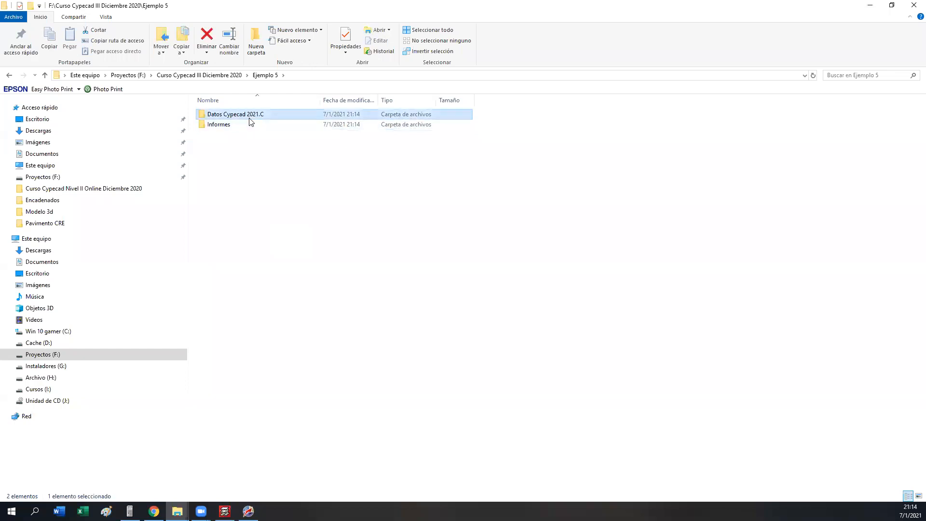
click(353, 77)
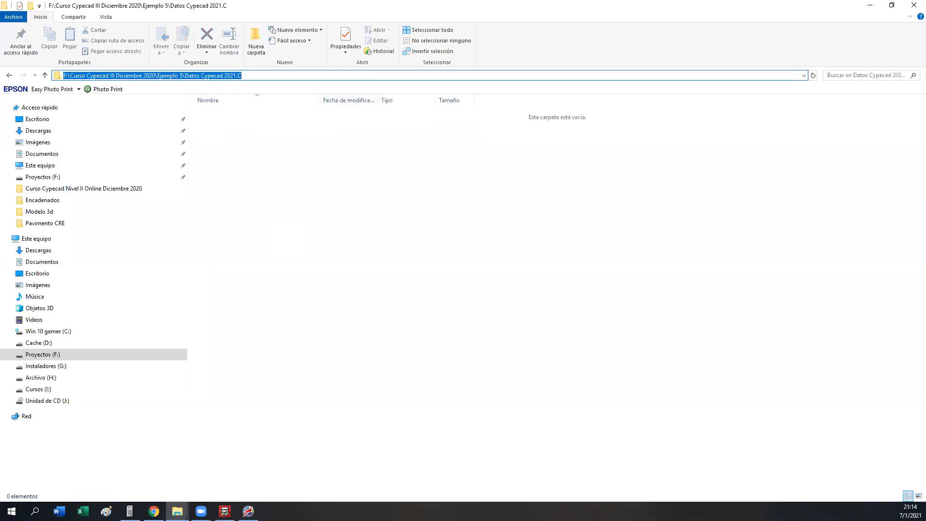
click(225, 512)
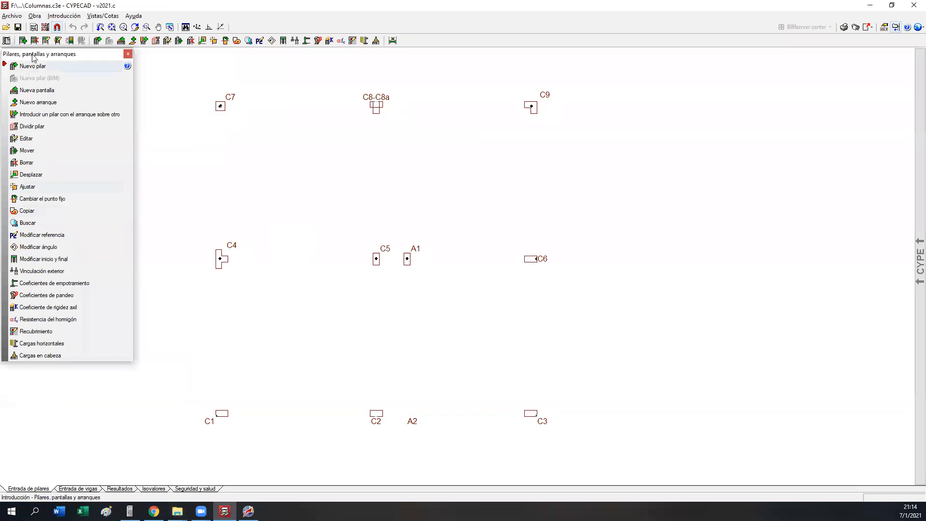
click(5, 27)
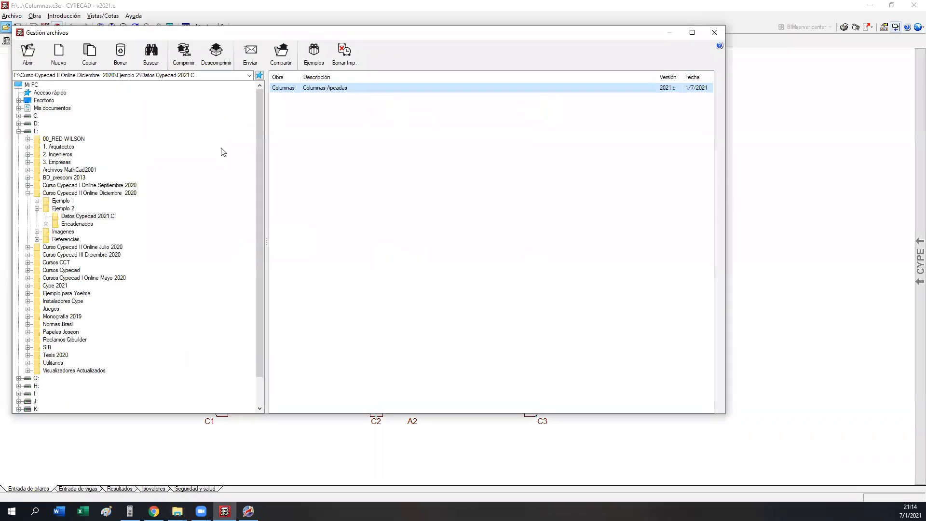
click(217, 77)
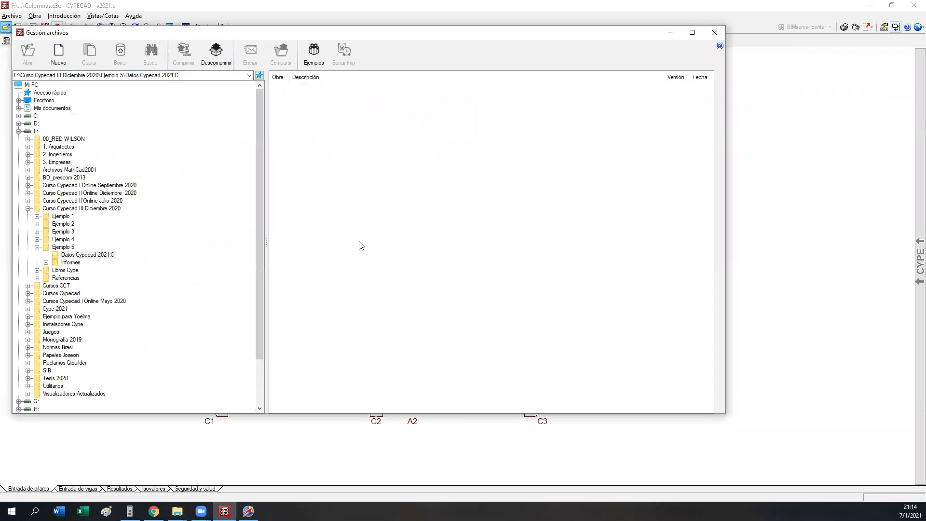
Step: Create a new job with file name Peritaje 100 and description "Ejemplo Peritaje Columnas y Vigas", without importing a BIM model
click(73, 61)
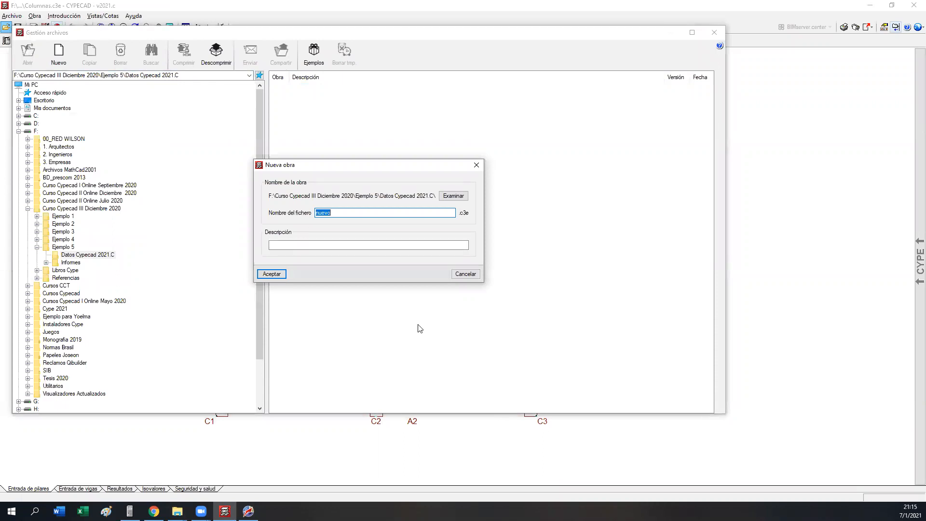
click(335, 213)
double_click(335, 213)
text(Peritaje 100)
key(Tab)
text(Ejemplo )
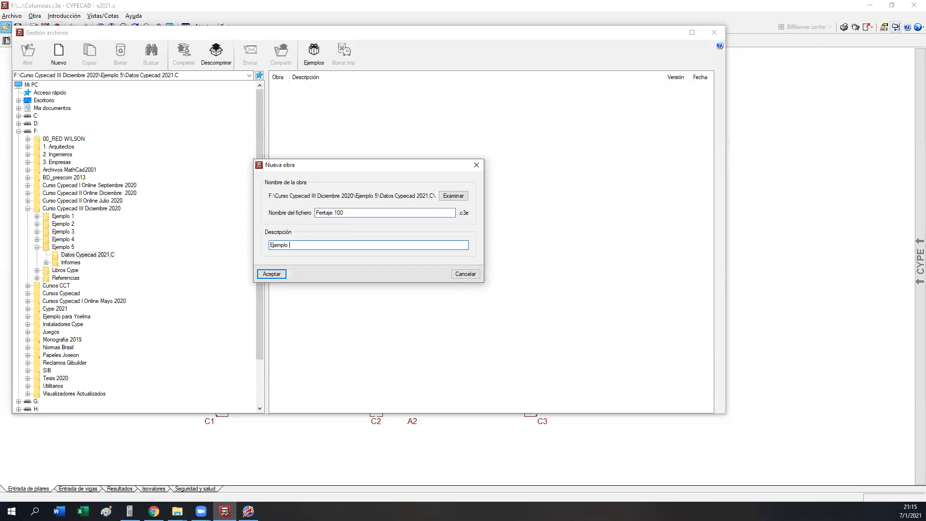
text(Peritaje Columnas y Vigas)
click(276, 276)
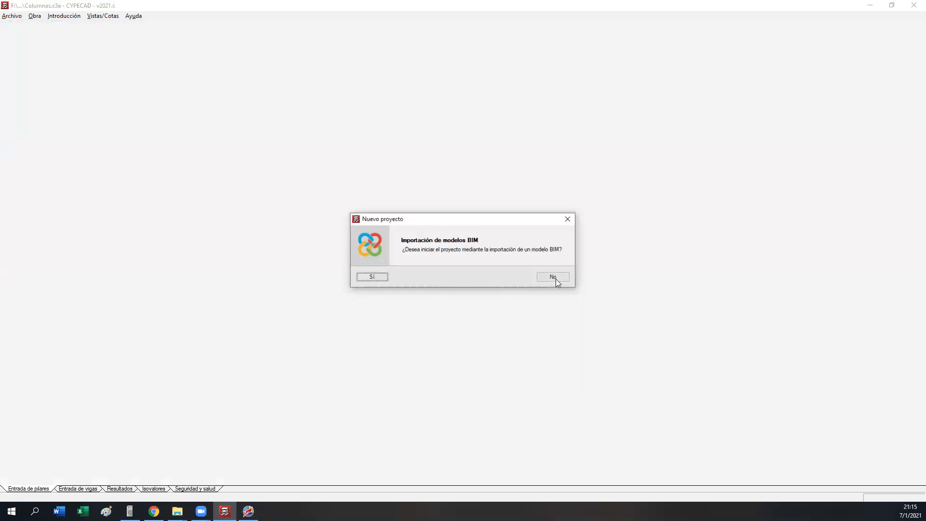
click(554, 278)
click(310, 385)
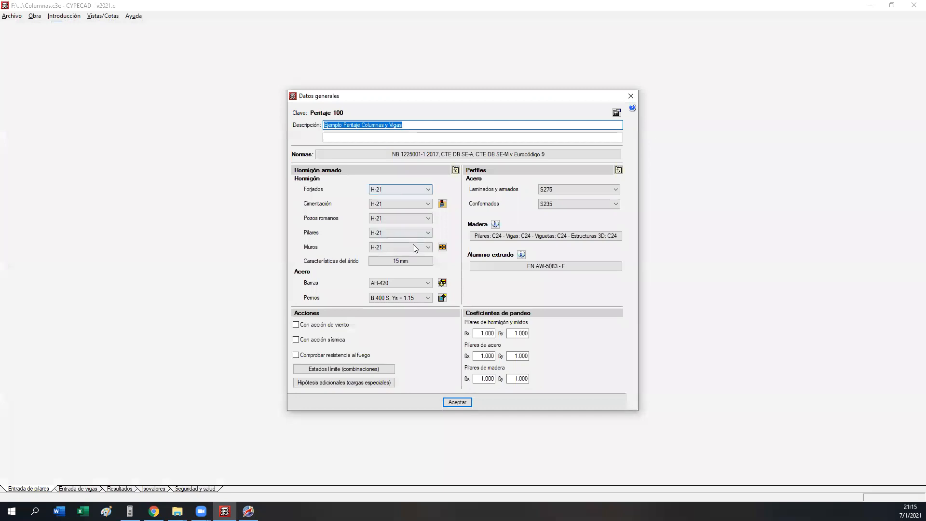
Step: Set the maximum aggregate size to 19 mm and the reinforcing bar steel to AH-500 in the general data
drag(383, 97, 323, 64)
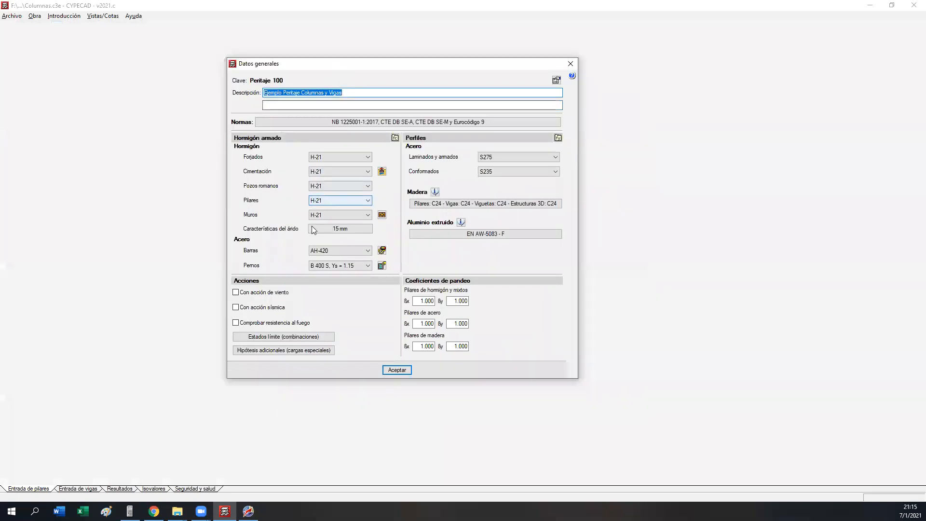
click(359, 228)
text(19)
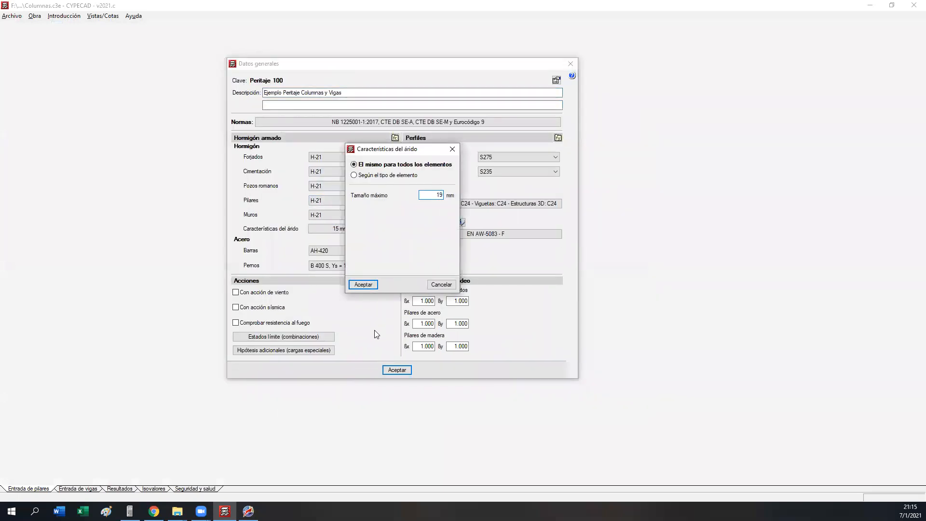
click(361, 286)
click(328, 247)
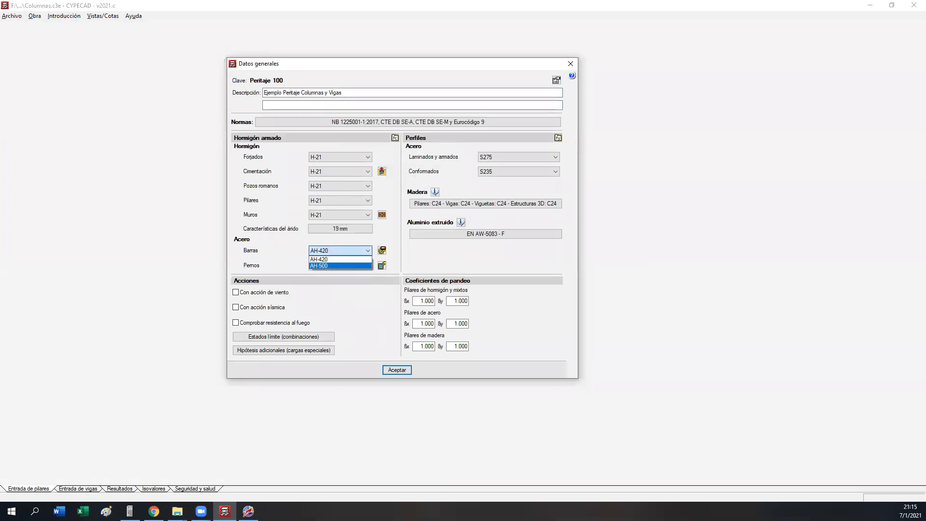
click(338, 250)
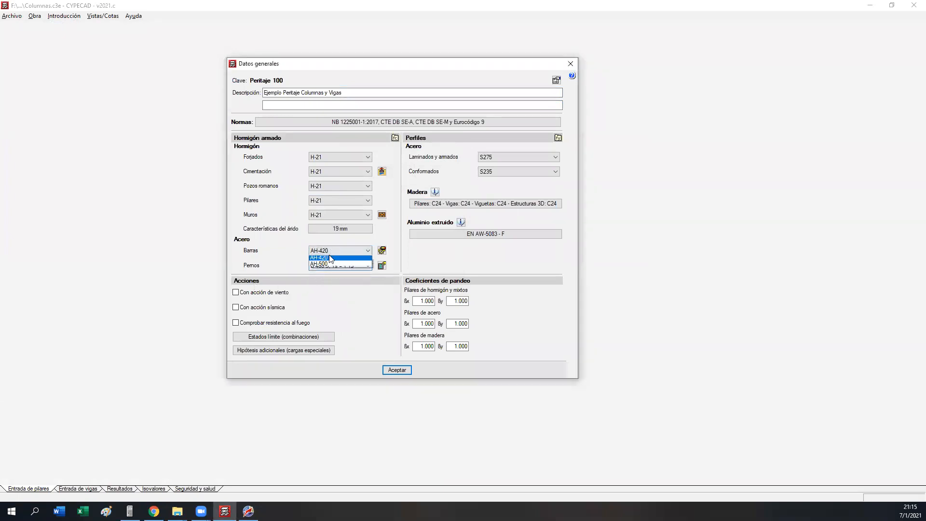
click(322, 266)
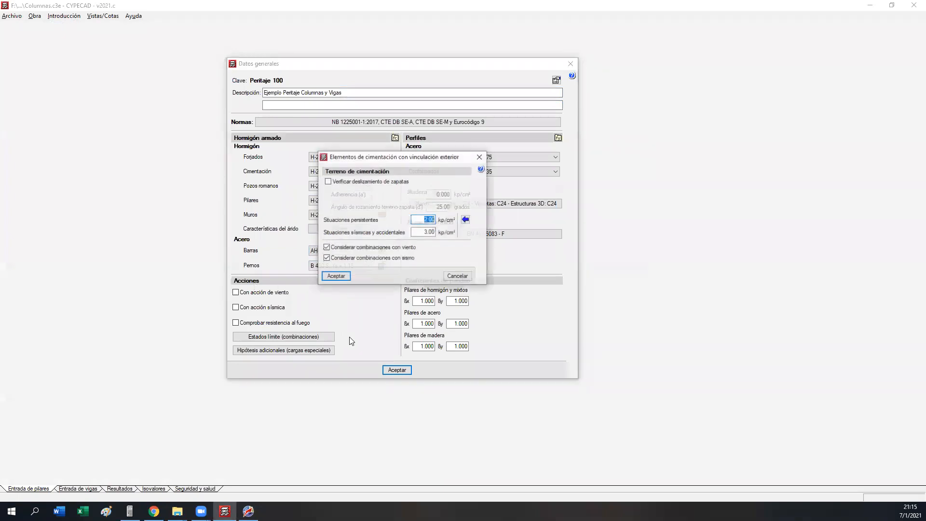
Step: Set the foundation soil's allowable stress to 1.2 kp/cm² for both persistent and seismic/accidental situations
text(1.2)
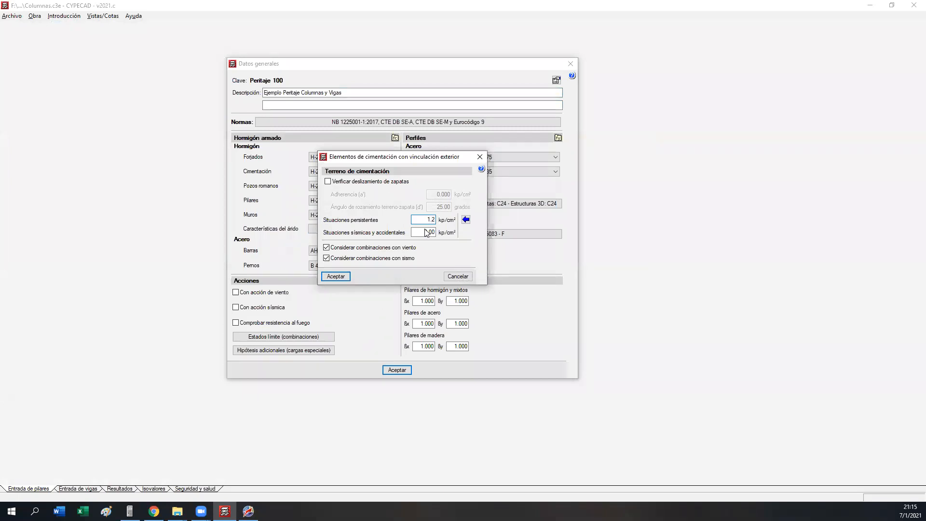
double_click(422, 233)
text(1.2)
click(420, 216)
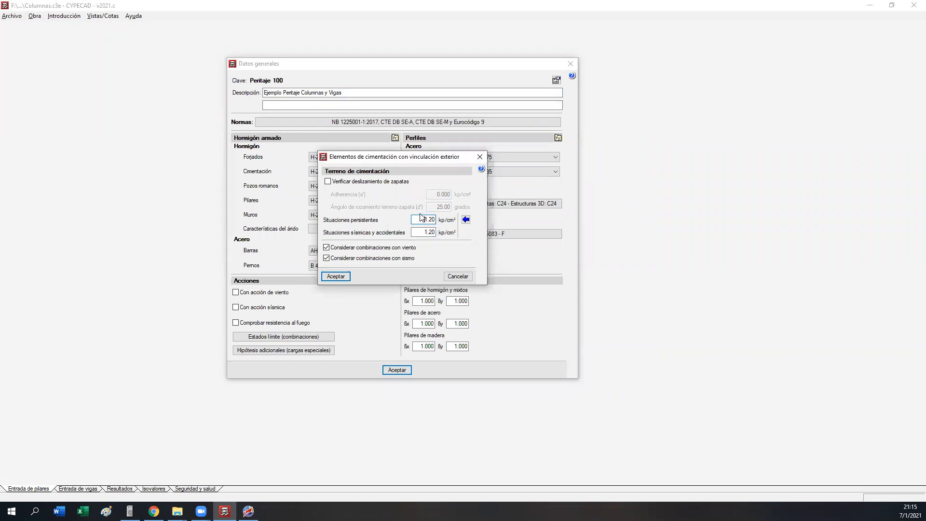
click(343, 277)
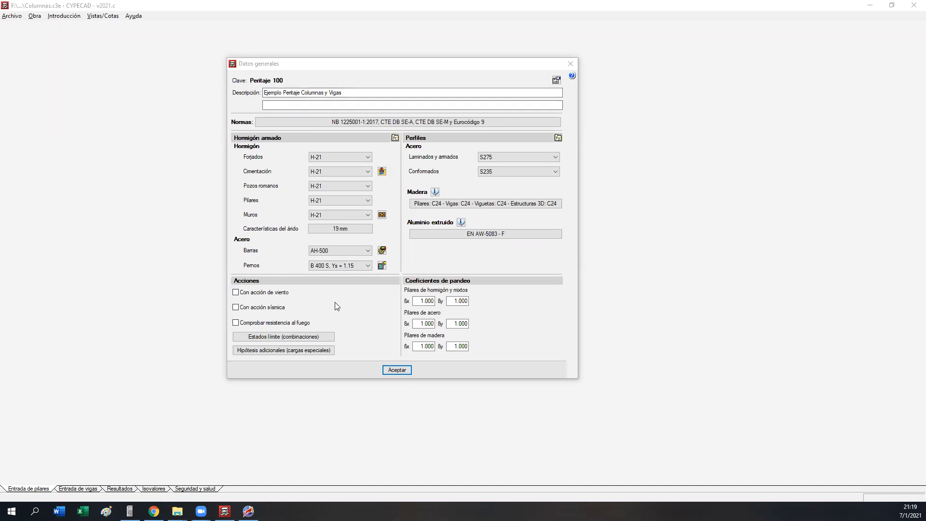
Step: Accept the job's general data without activating wind, seismic or fire resistance actions
click(287, 68)
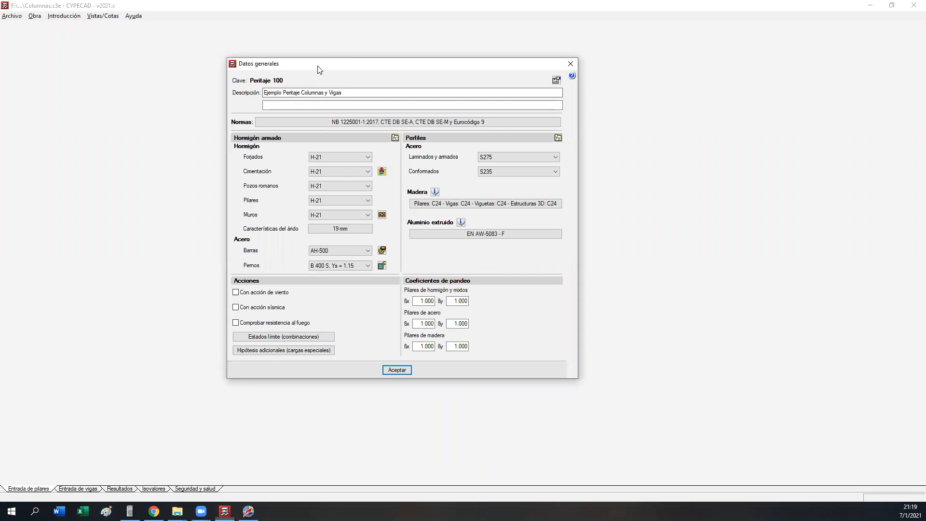
drag(317, 69, 95, 32)
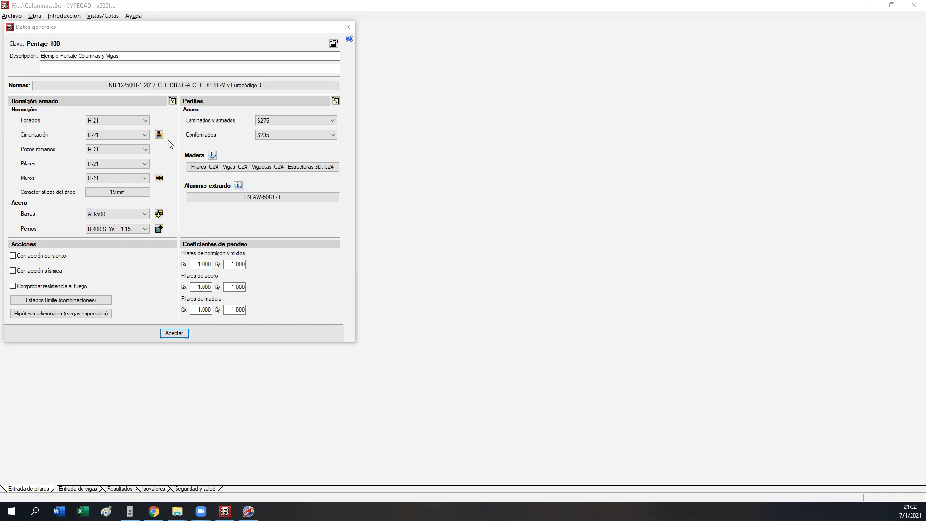
click(169, 333)
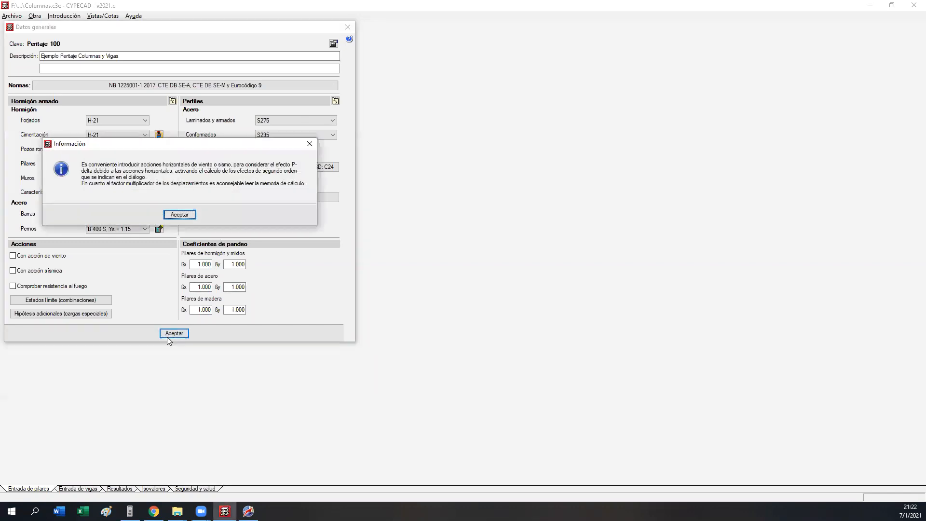
click(179, 214)
click(464, 335)
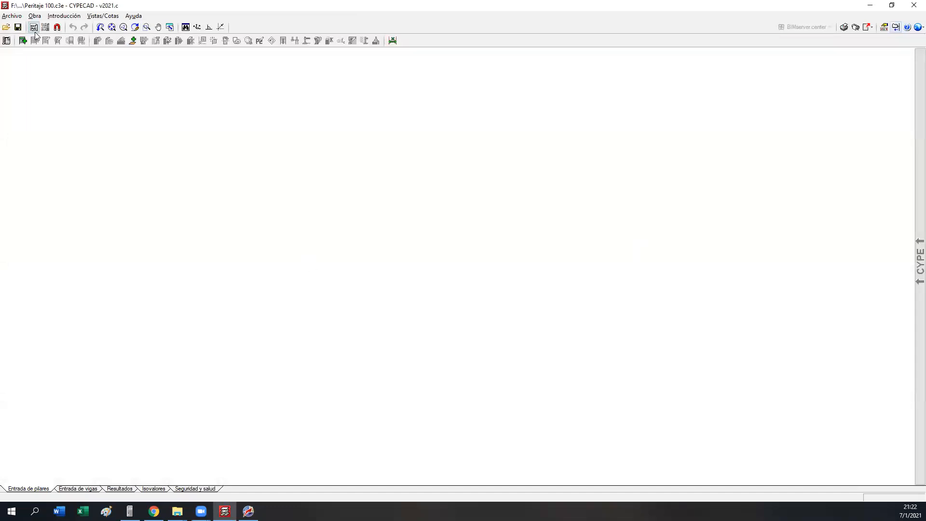
Step: Start inserting new floors as loose floors (Sueltas) and set the number of floors to 4
click(23, 41)
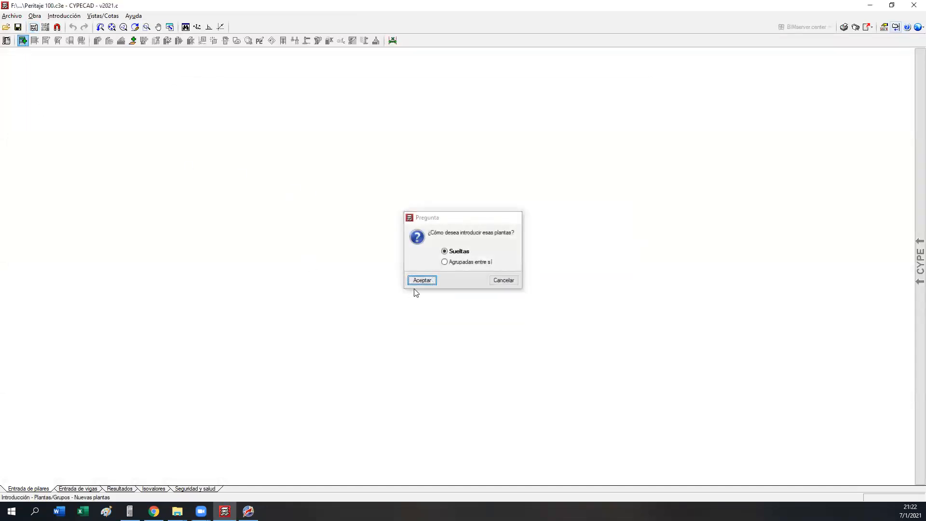
click(420, 281)
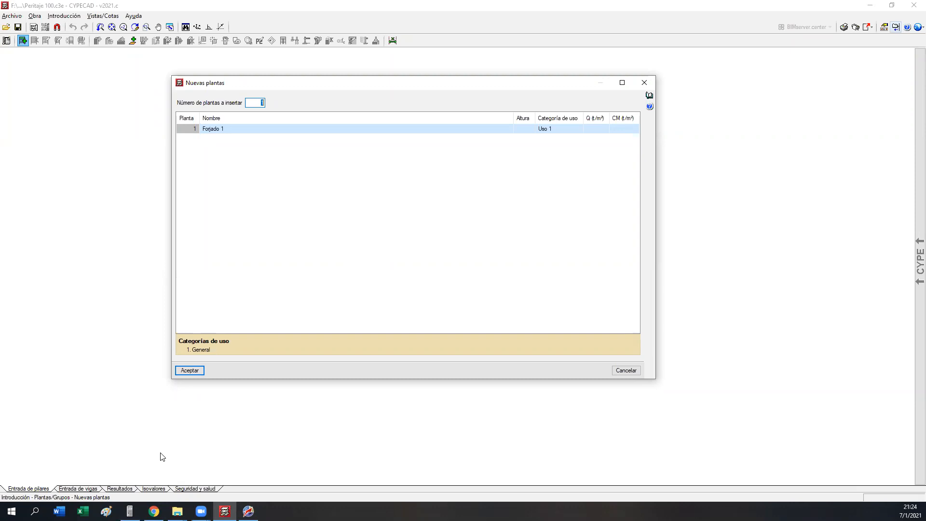
text(3)
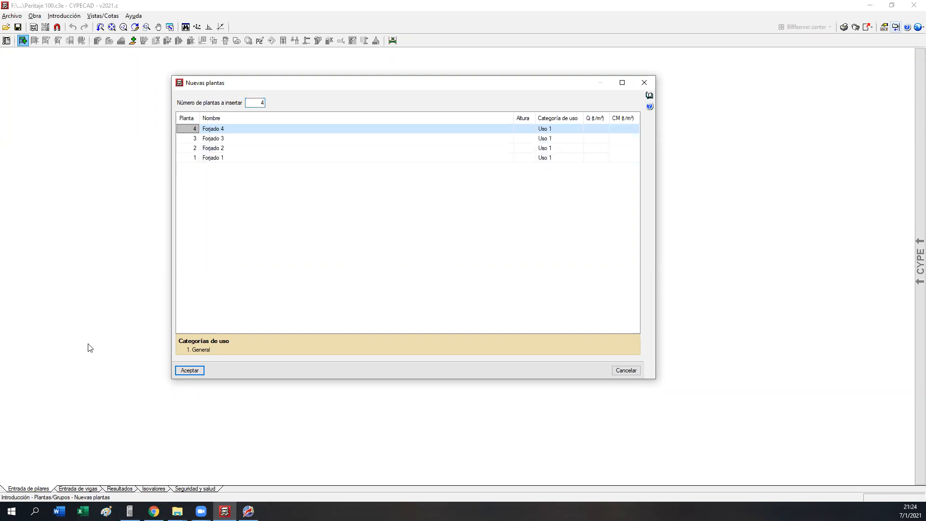
Step: Name floor 1 "Planta baja" and floor 2 "1Er Piso"
click(227, 160)
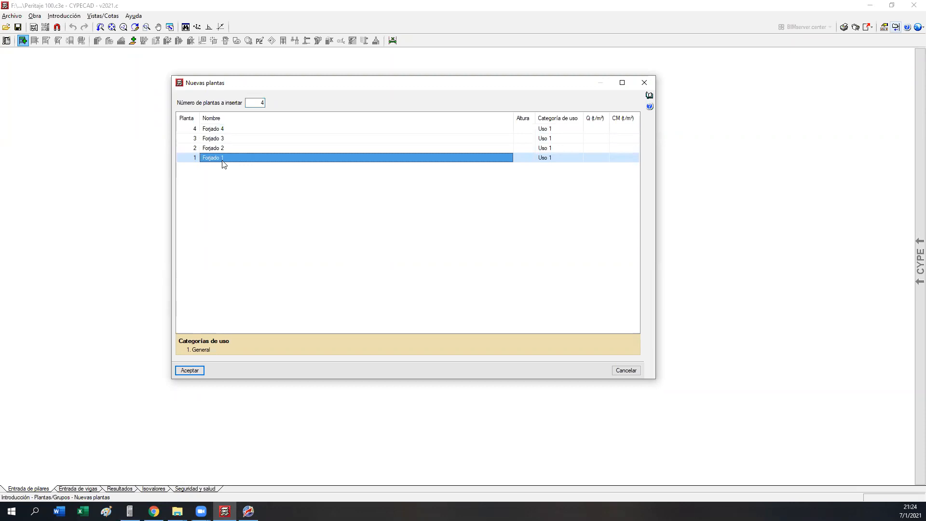
text(Planta baja)
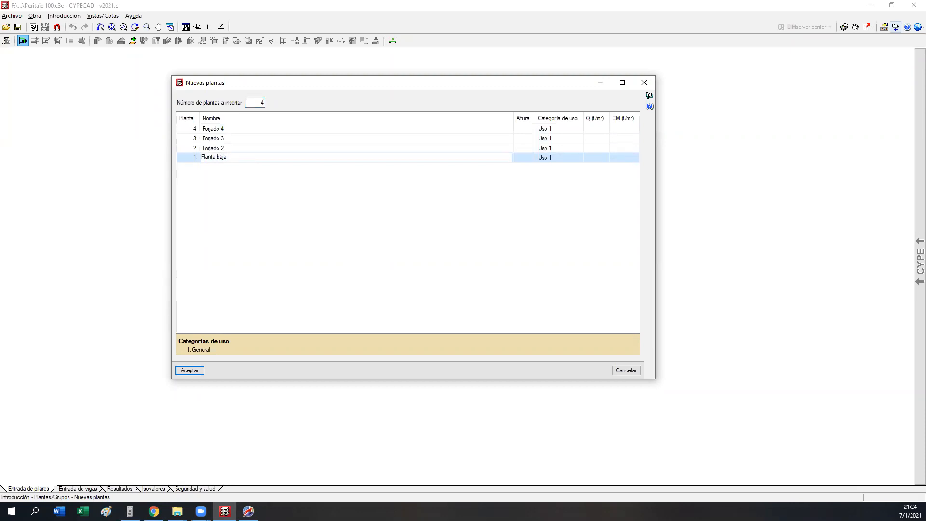
key(Up)
text(Pl)
key(BackSpace)
key(BackSpace)
text(1Er)
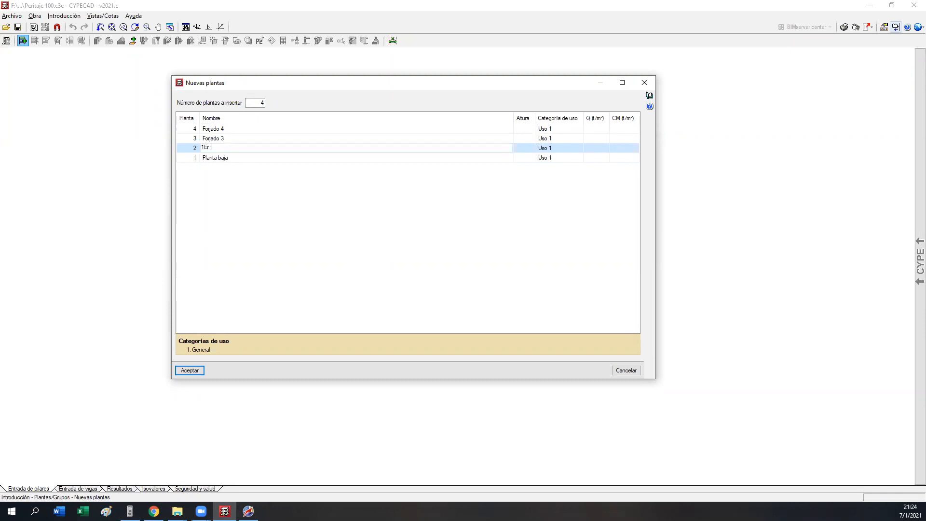
text( Piso)
key(Return)
Step: Name floor 3 "2Do Piso" and floor 4 "Cubierta"
click(240, 140)
text(2)
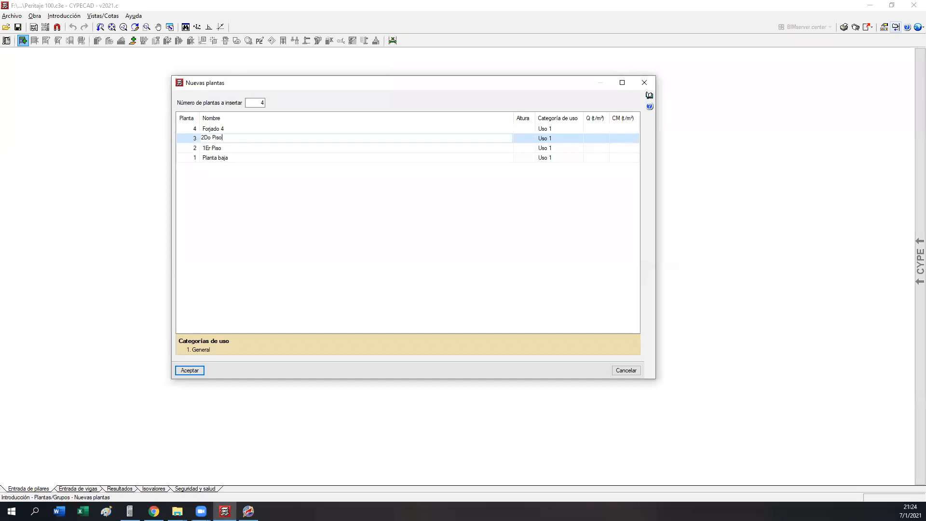
key(Up)
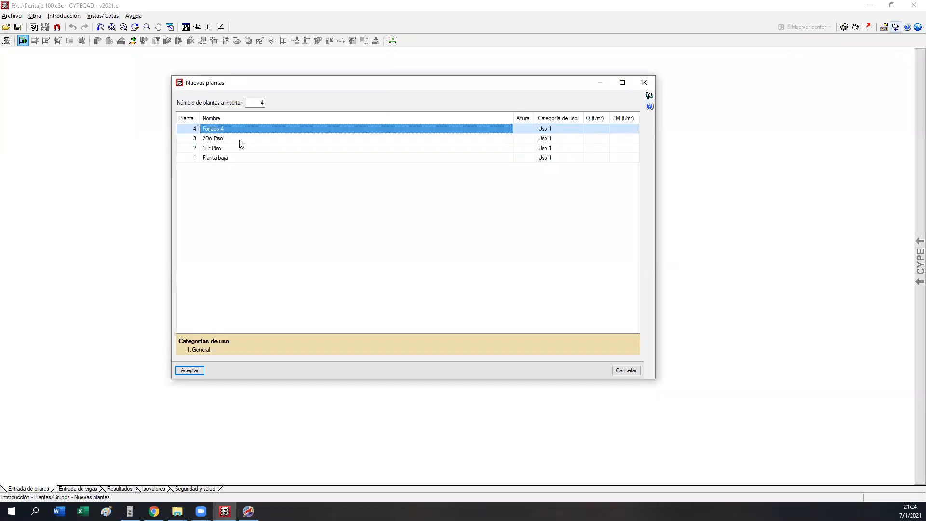
text(3Er Piso)
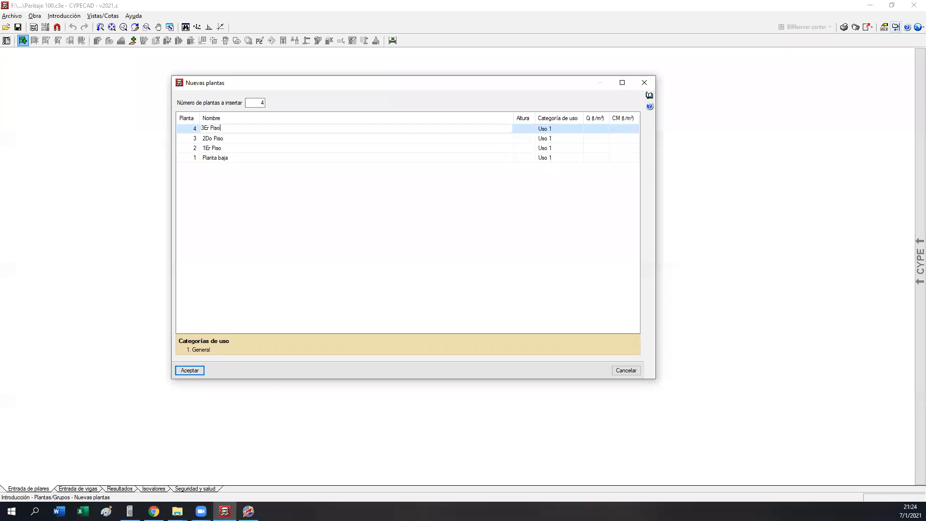
drag(222, 129, 173, 134)
text(Cubierta)
Step: Set the floor height to 3 m for Cubierta, 2Do Piso and 1Er Piso, and to 1 m for Planta baja
click(525, 131)
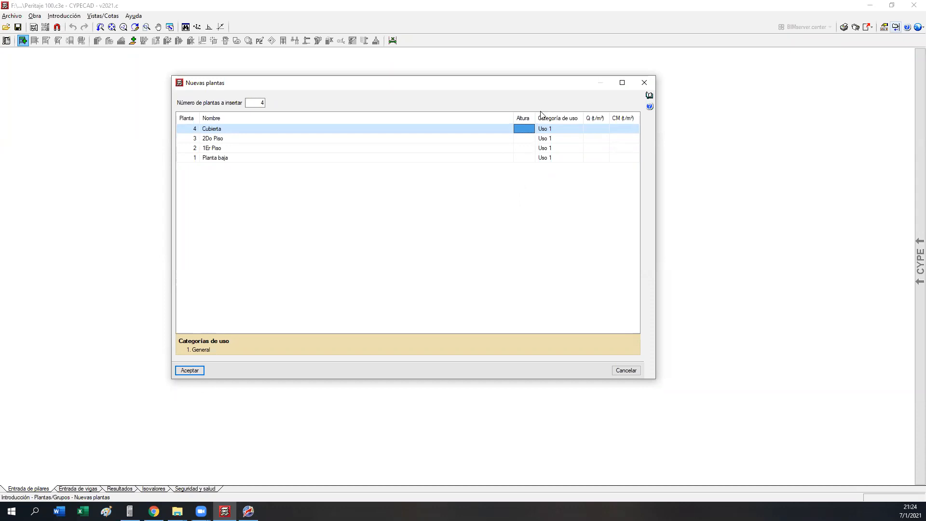
text(3)
click(516, 138)
text(3)
click(520, 148)
text(3)
click(522, 157)
text(1)
click(522, 150)
Step: Set the live load Q to 0.10 t/m² for Cubierta, 0.20 for 2Do Piso and 1Er Piso, and 0 for Planta baja
click(601, 131)
text(0.10)
click(596, 137)
text(0.2)
key(Return)
key(Return)
text(0)
key(Return)
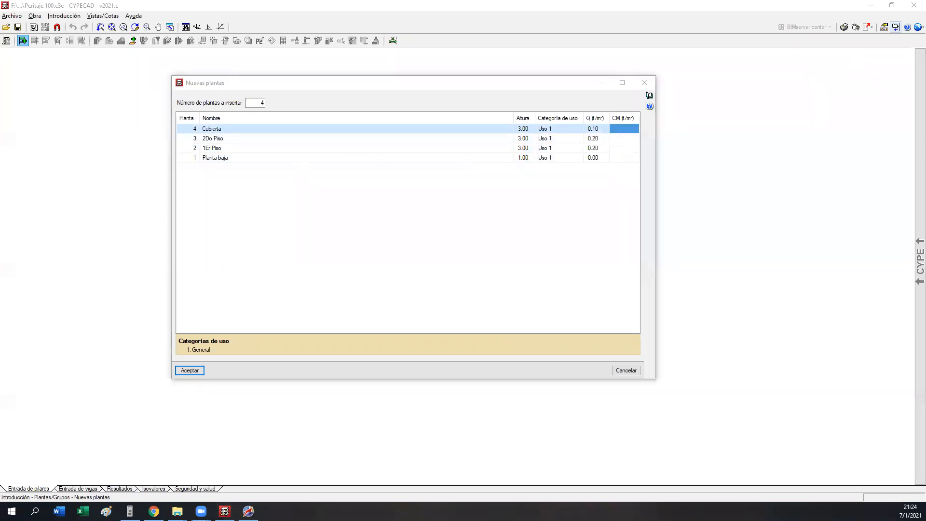
Step: Set the dead load CM to 0.20 t/m² for Cubierta, 2Do Piso and 1Er Piso, and to 0 for Planta baja
click(620, 130)
text(0.2)
key(Return)
key(Return)
key(Return)
text(0)
key(Up)
key(Up)
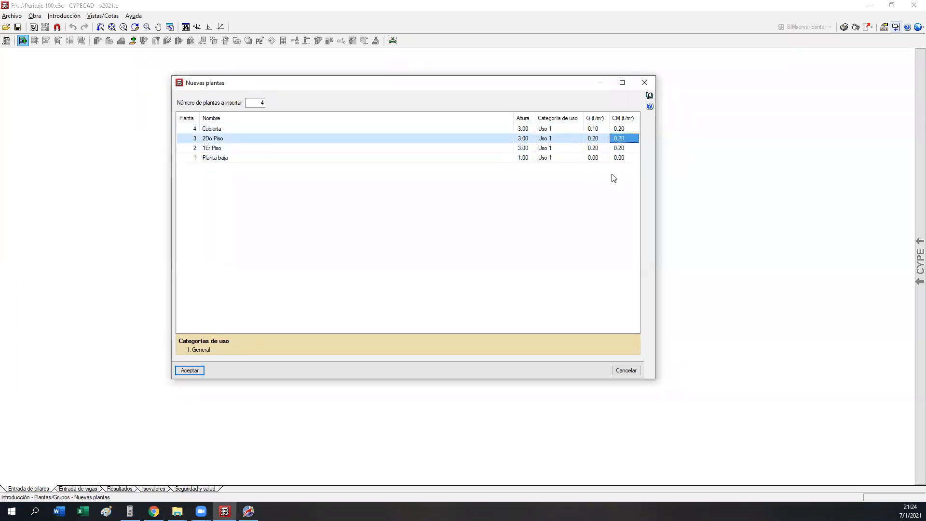
Step: Review the live and dead loads assigned to each of the four floors
click(602, 160)
click(619, 158)
click(603, 147)
click(619, 147)
click(587, 133)
click(623, 145)
click(602, 151)
click(614, 145)
click(596, 139)
click(603, 139)
click(618, 135)
click(618, 130)
click(598, 130)
click(596, 149)
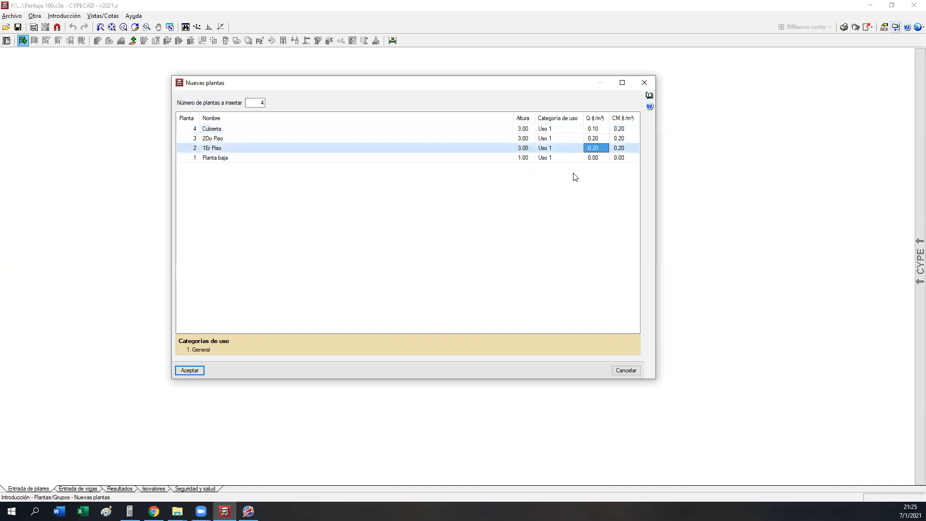
Step: Accept the new floors and check their heights and levels in the floor editor
click(190, 370)
click(46, 40)
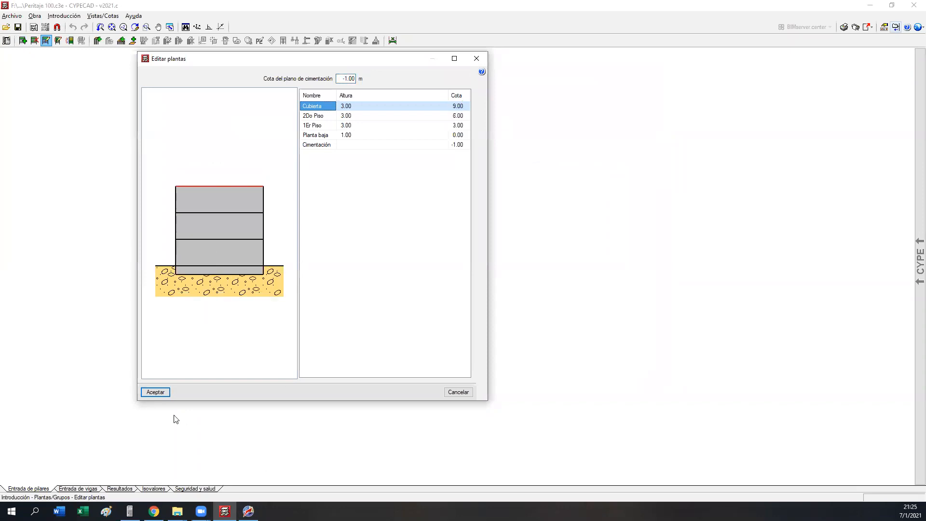
click(154, 392)
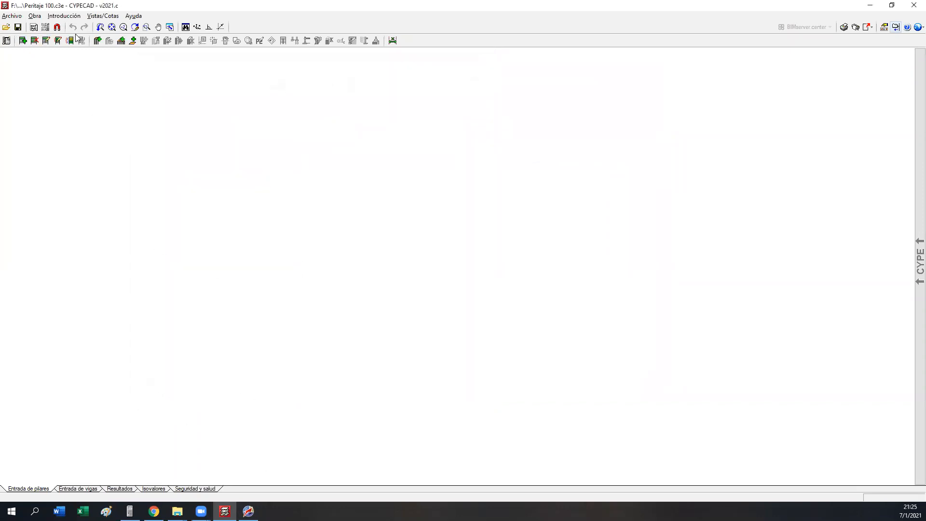
Step: Switch the visibility of the dimensions (Cotas visibles) for the plan view
click(220, 26)
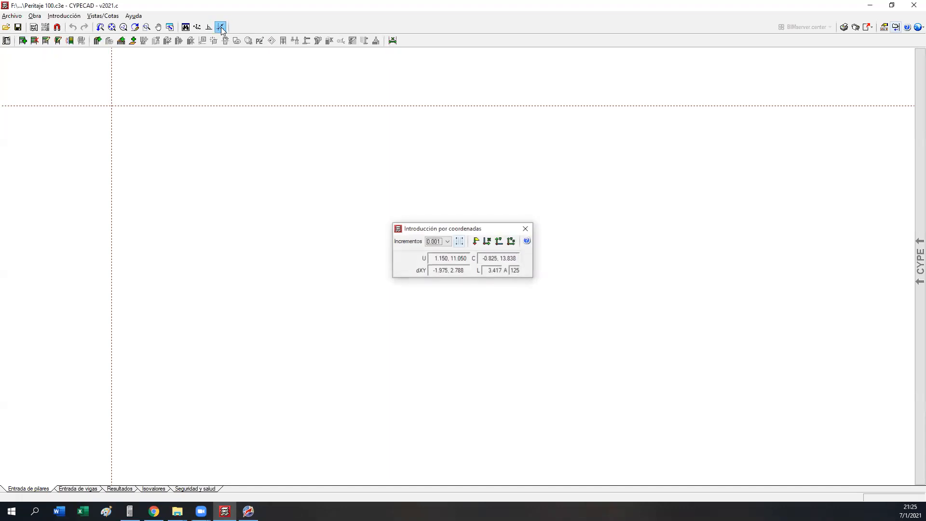
click(526, 228)
click(103, 16)
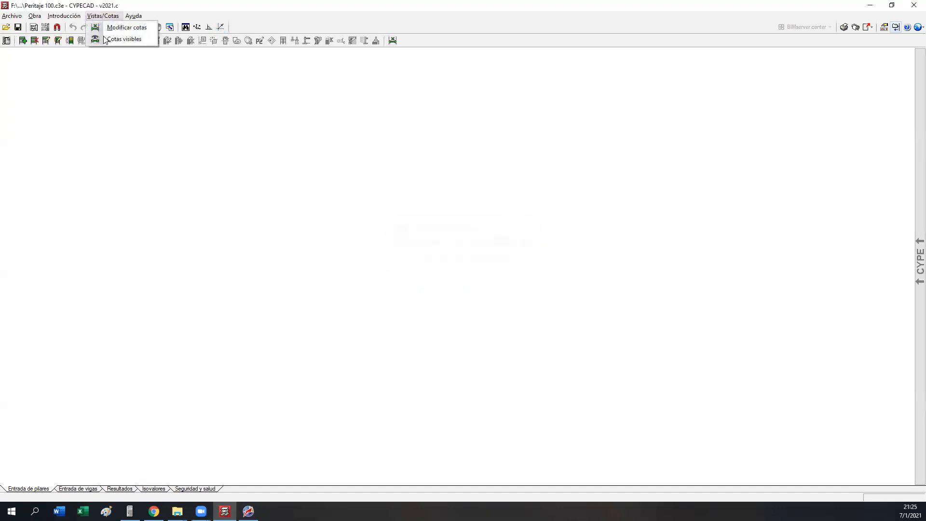
click(110, 43)
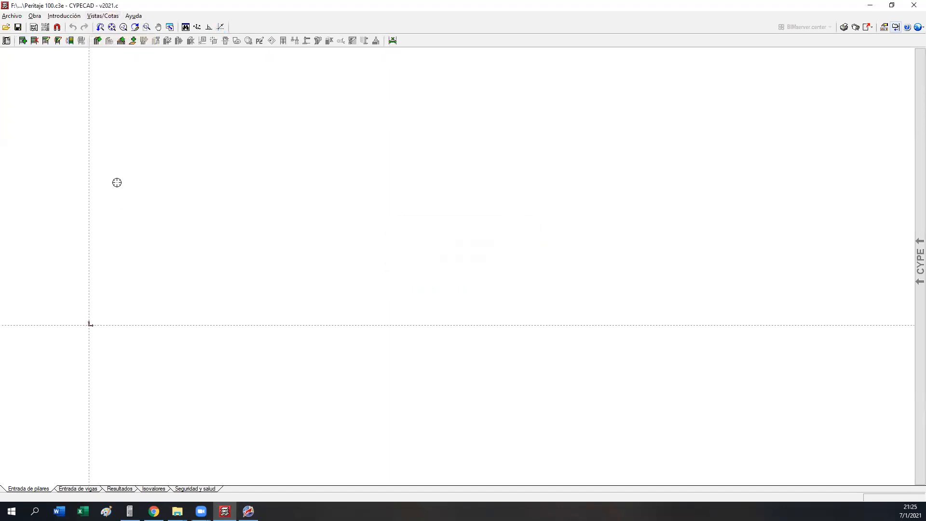
Step: Define a new 20 × 30 cm column running from Cimentación to Cubierta and place it as the grid's lower-left column
click(98, 40)
click(491, 201)
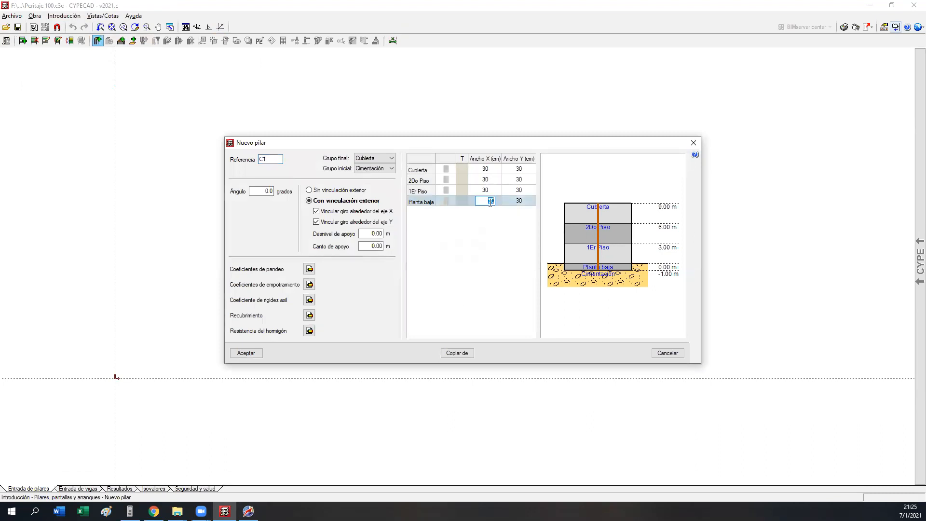
text(20)
key(Return)
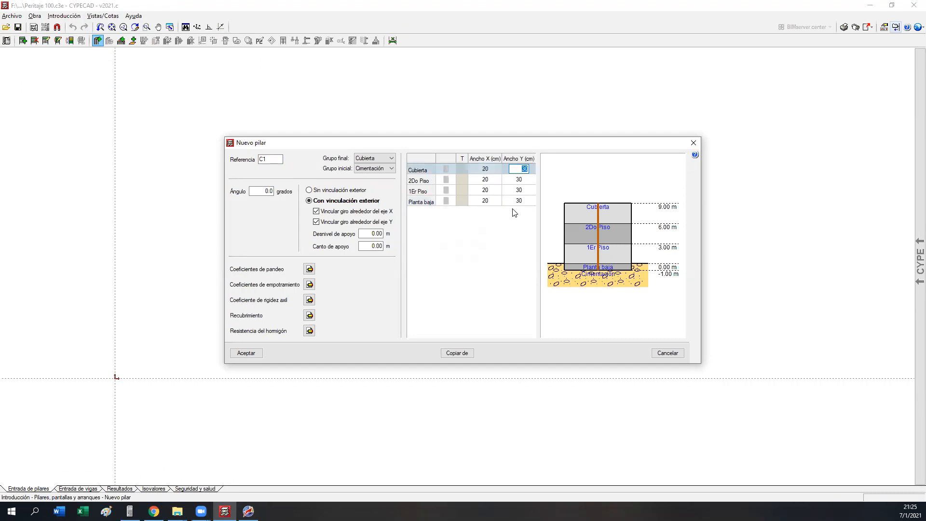
click(247, 354)
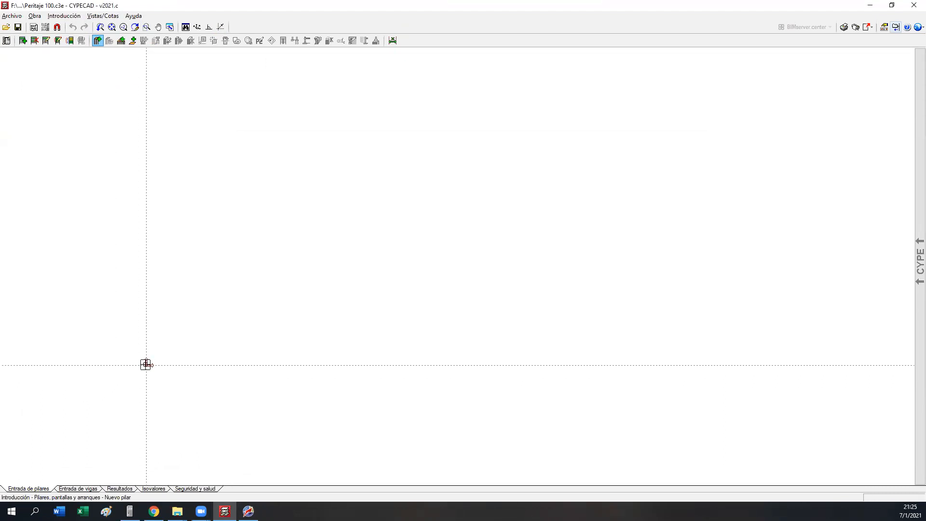
click(146, 364)
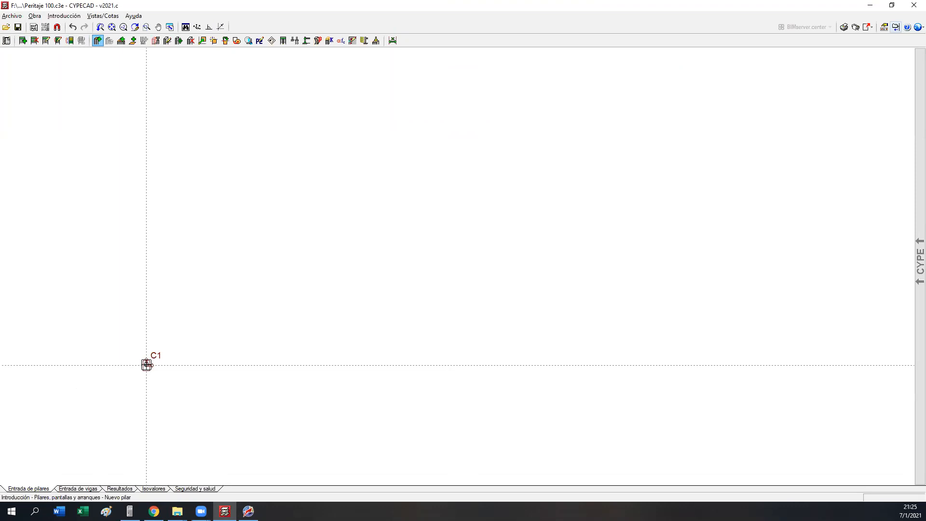
Step: Place columns C2 and C3 along the same horizontal axis, 5 m from C1 and 4 m from C2 respectively
click(278, 365)
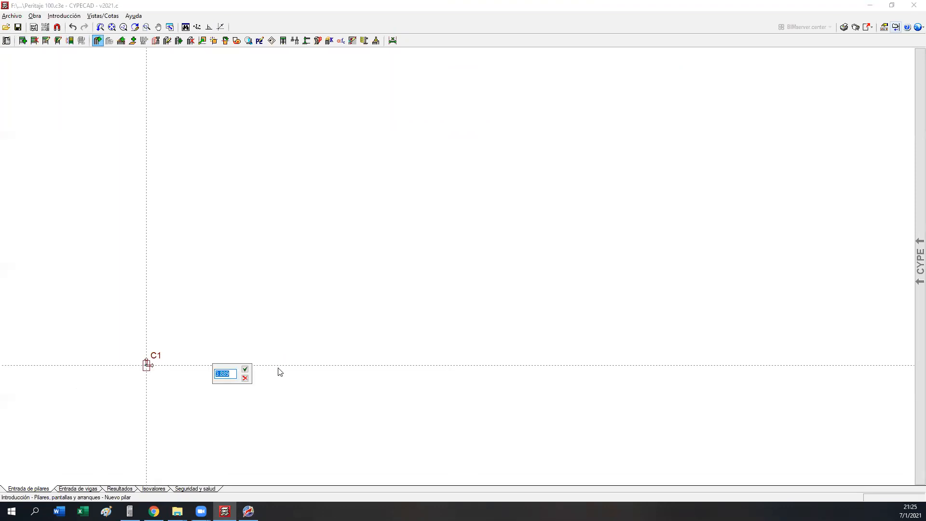
text(5)
key(Return)
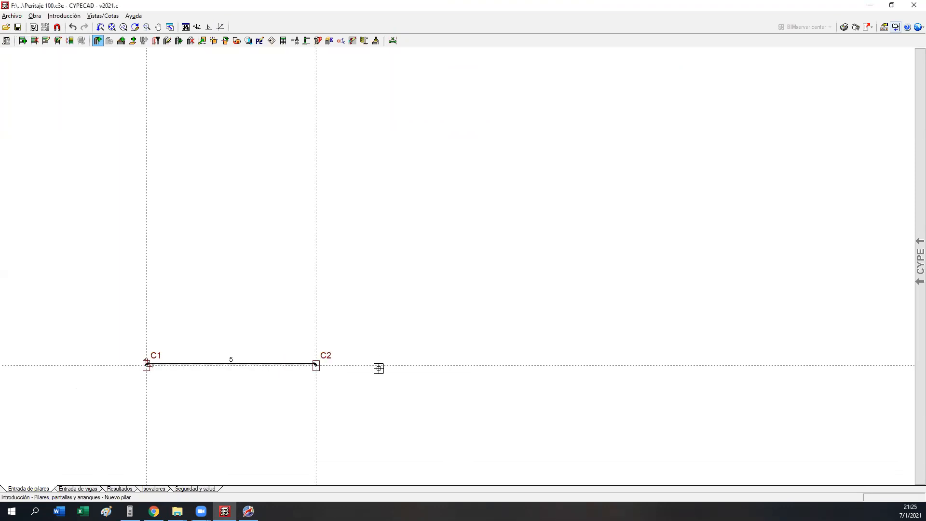
text(4)
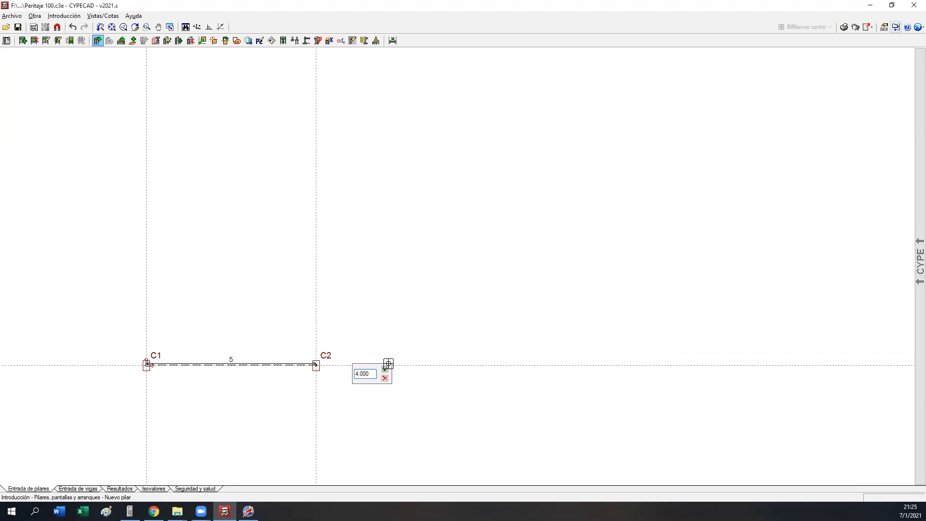
click(384, 369)
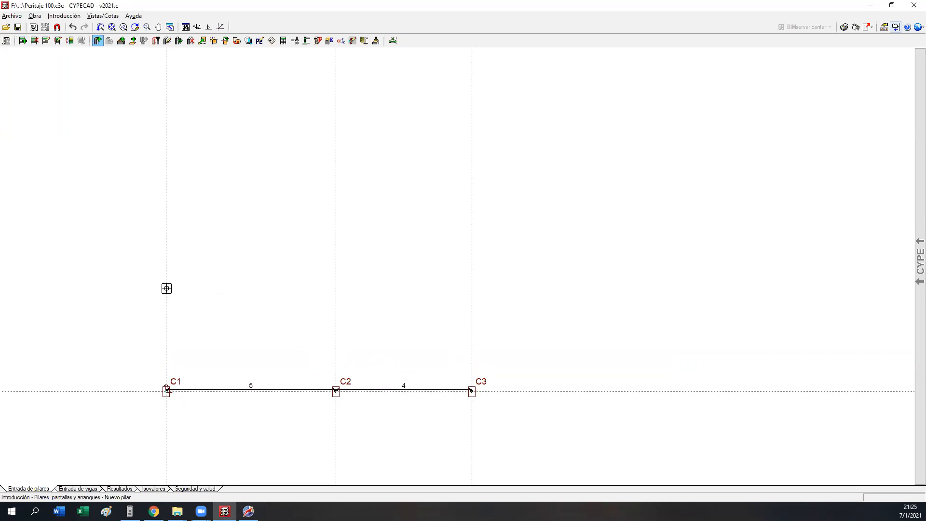
Step: Place column C4 5 m above C1, and columns C5 and C6 where its row meets the axes of C2 and C3
click(167, 290)
text(5)
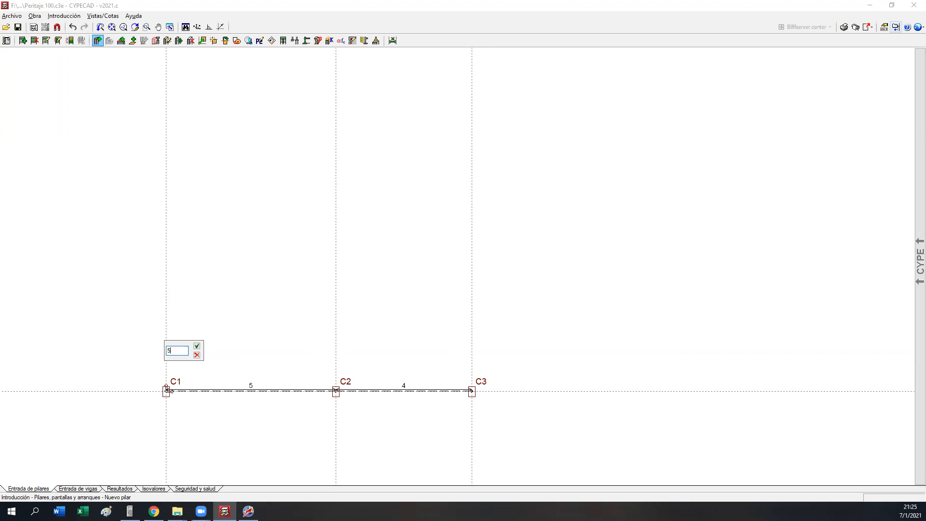
key(Return)
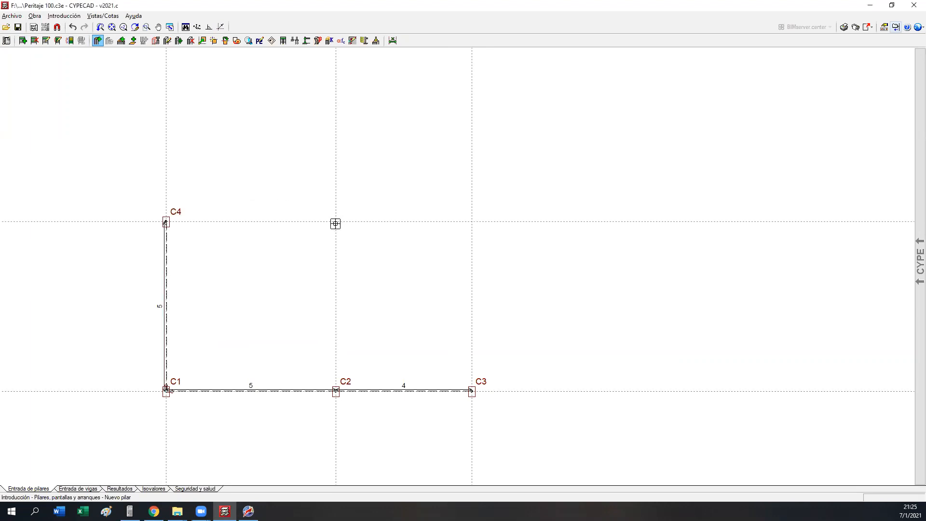
click(336, 222)
click(472, 221)
Step: Place column C7 4 m above C4, and columns C8 and C9 where its row meets the axes of C5 and C6
middle_drag(367, 213, 403, 260)
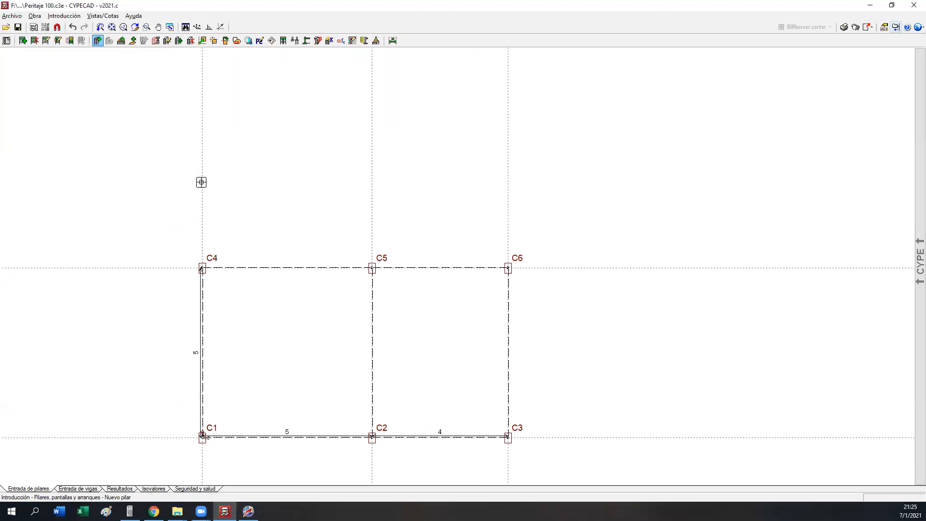
text(4)
key(Return)
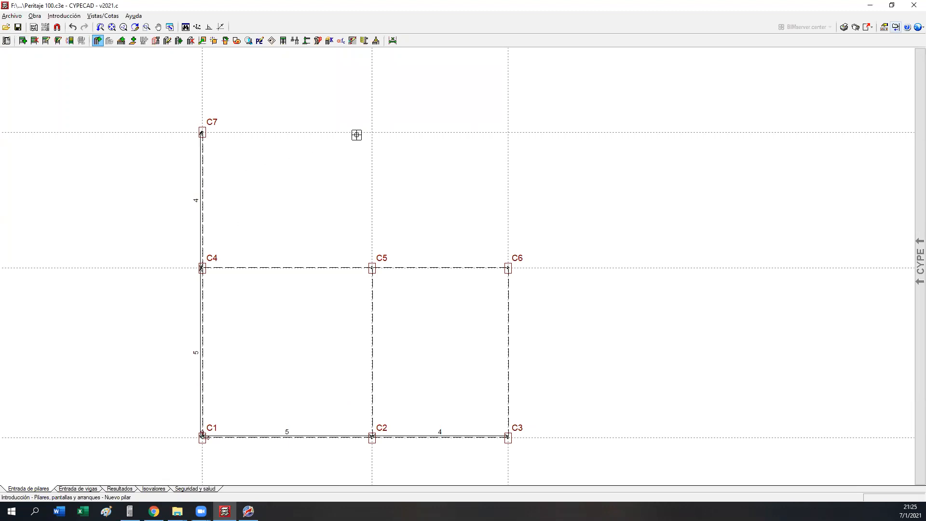
click(372, 132)
click(508, 132)
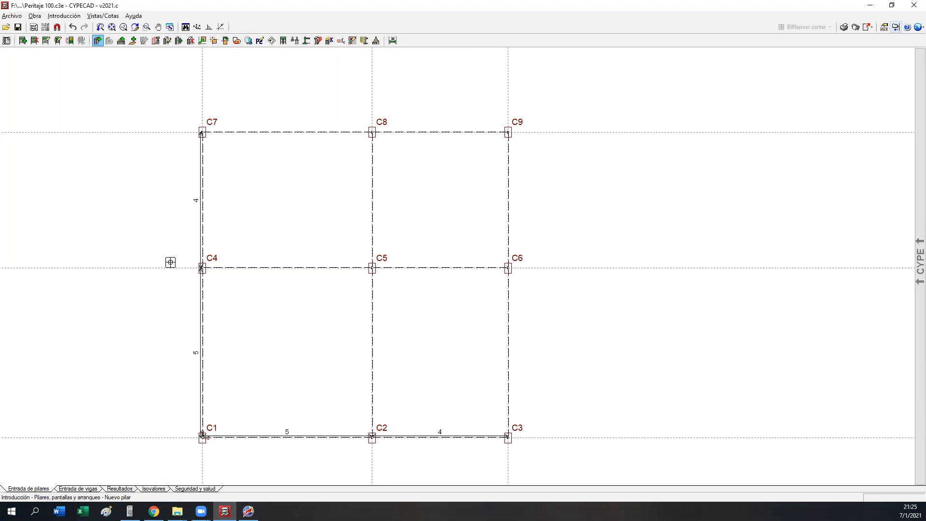
Step: Finish placing columns and clear the axis lines and dimensions from the column plan
right_click(285, 287)
click(663, 354)
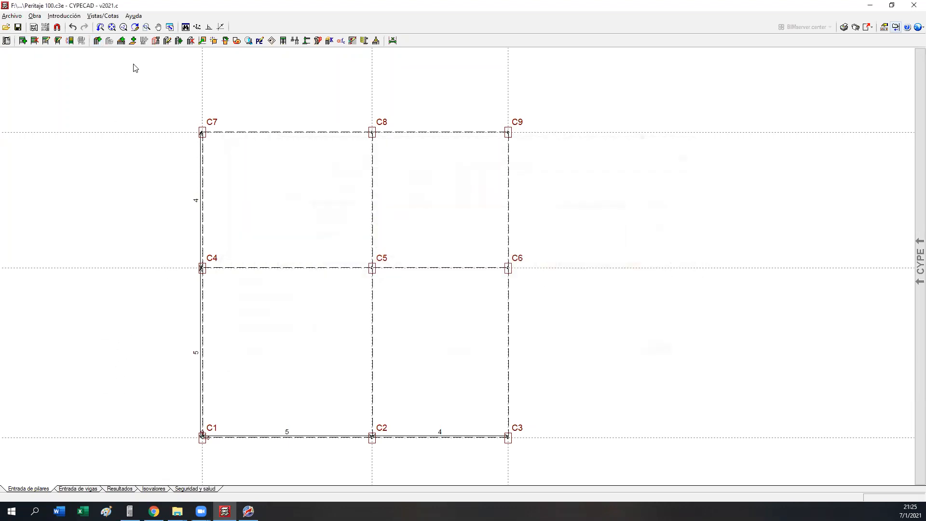
click(99, 16)
click(121, 39)
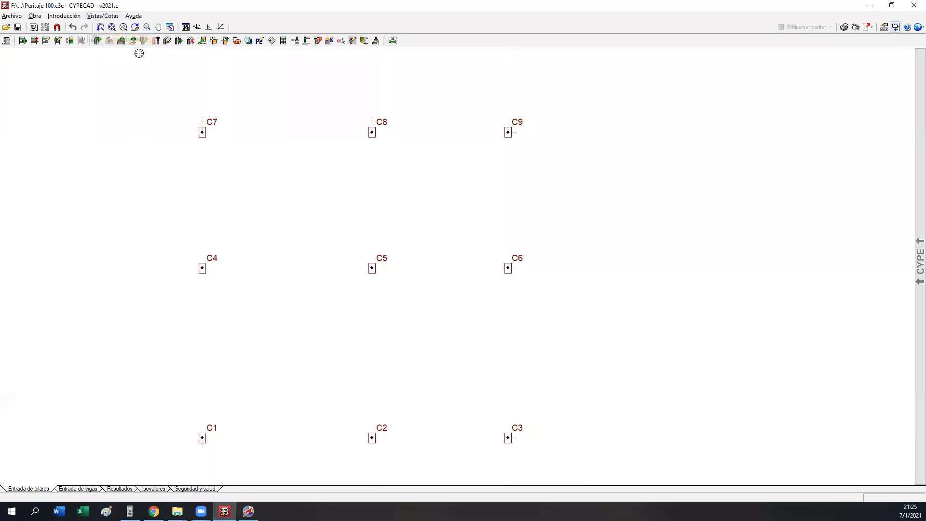
Step: Move the fixed points of C7 and C9 to their outer top corners, C6 to its outer side midpoint, and C3 to its outer bottom corner
click(226, 40)
drag(38, 370, 54, 74)
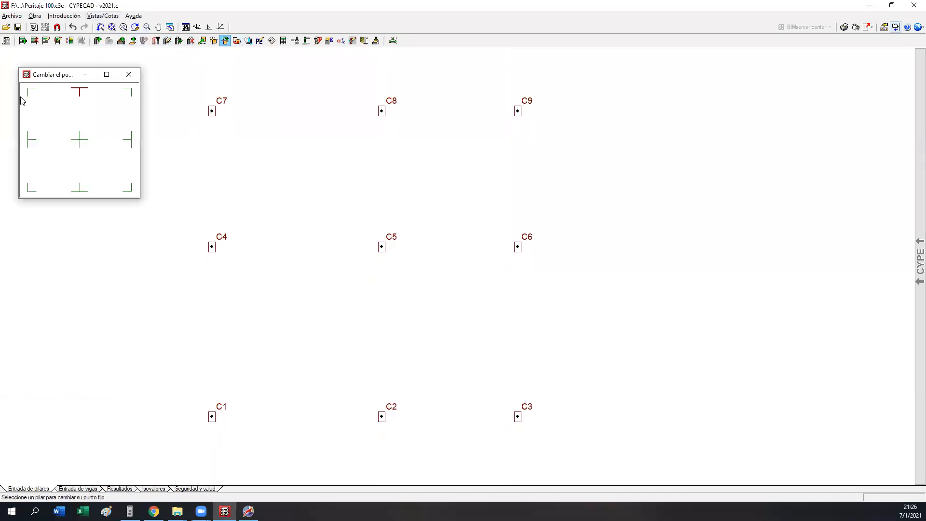
click(212, 111)
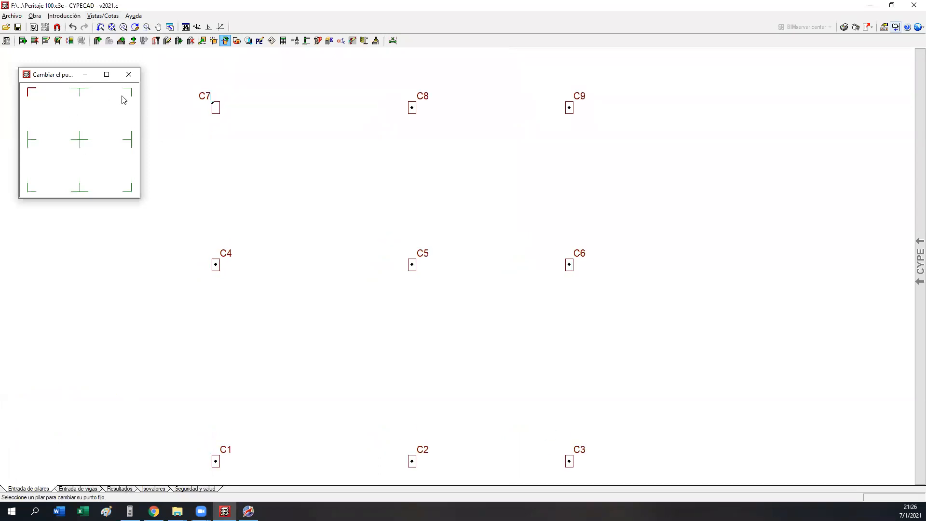
click(568, 109)
click(130, 145)
click(570, 264)
click(130, 189)
click(570, 416)
Step: Move the fixed points of C2 to its bottom midpoint, C1 to its bottom-left corner, C4 to its left midpoint and C8 to its top midpoint
click(80, 190)
click(411, 416)
click(33, 195)
click(216, 416)
click(36, 145)
click(216, 221)
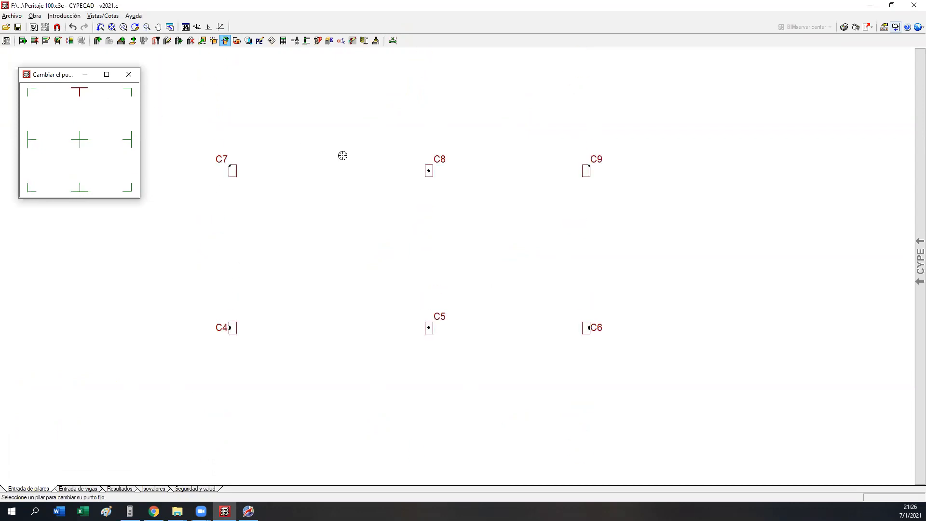
click(425, 168)
scroll(387, 222, down, 5)
middle_drag(391, 257, 403, 215)
scroll(406, 215, up, 2)
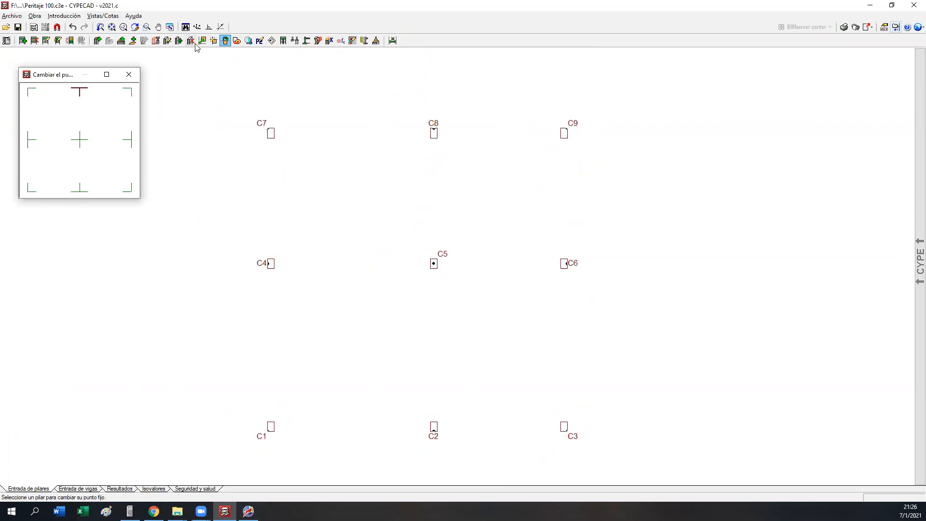
Step: Edit column C8 to 30 cm in X and 20 cm in Y on all floors from Planta baja to Cubierta
click(167, 40)
click(434, 133)
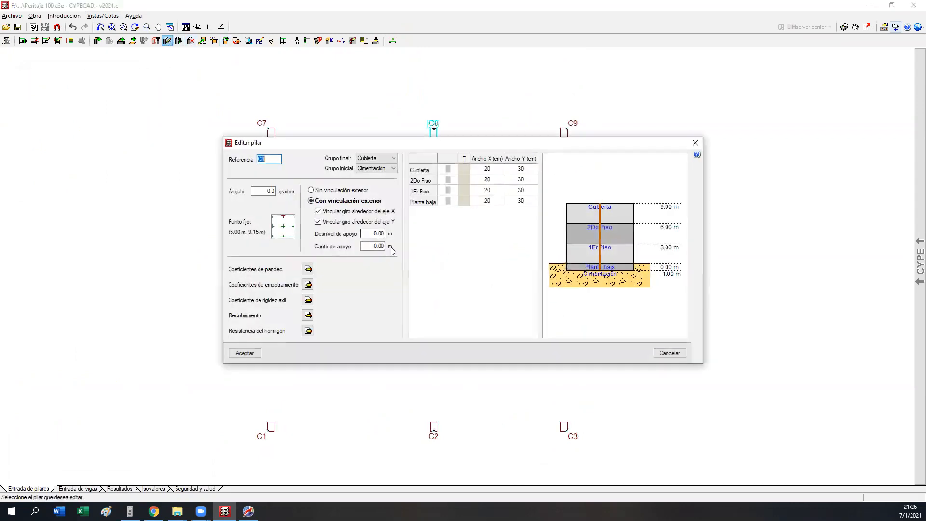
click(484, 170)
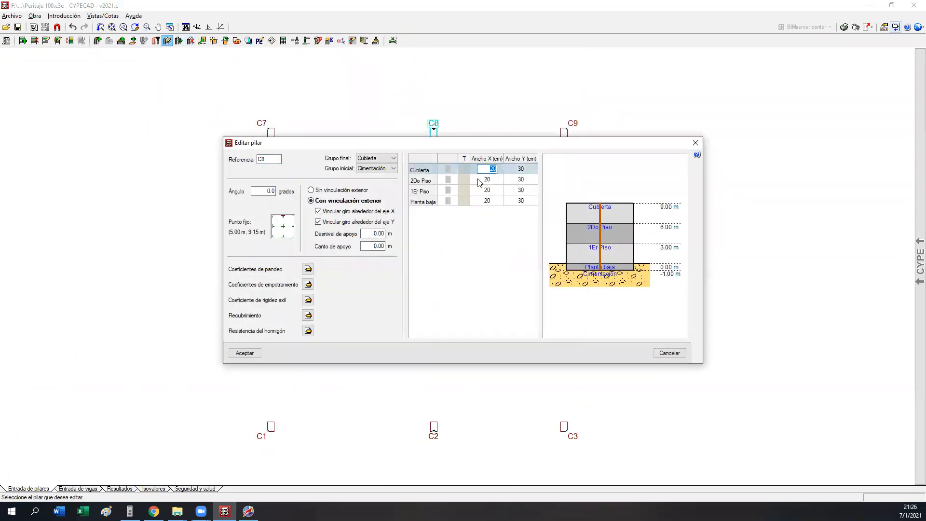
click(518, 199)
text(20)
click(512, 193)
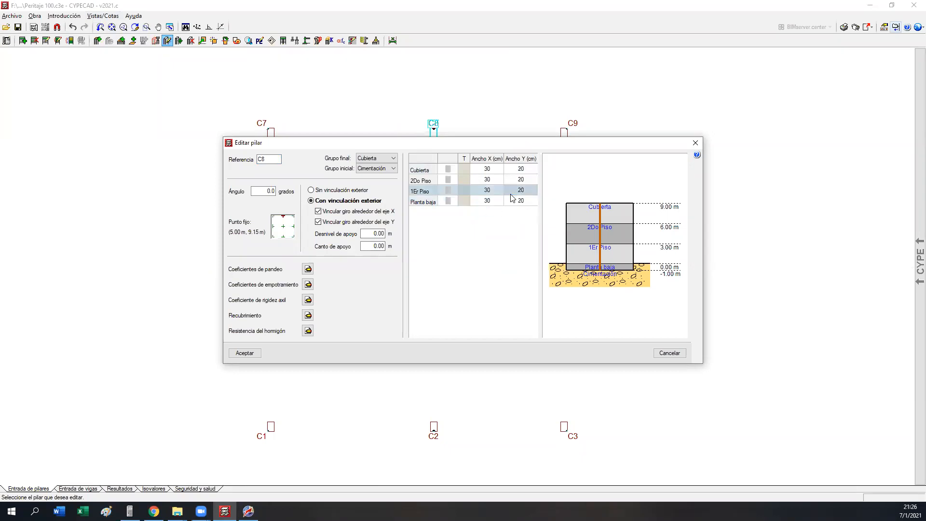
click(245, 353)
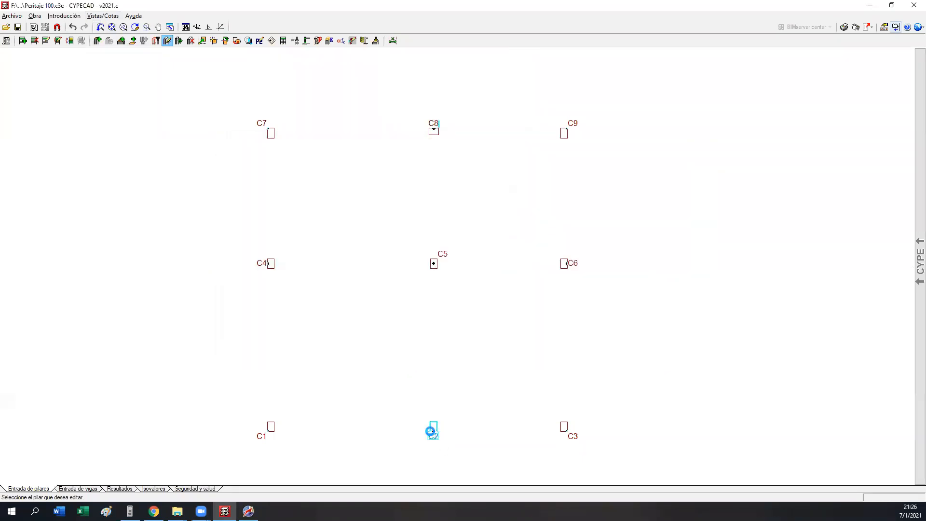
Step: Edit column C2 to 30 cm in X and 20 cm in Y on all four floors
click(433, 428)
click(487, 173)
text(30)
click(500, 198)
click(516, 199)
text(2)
key(Return)
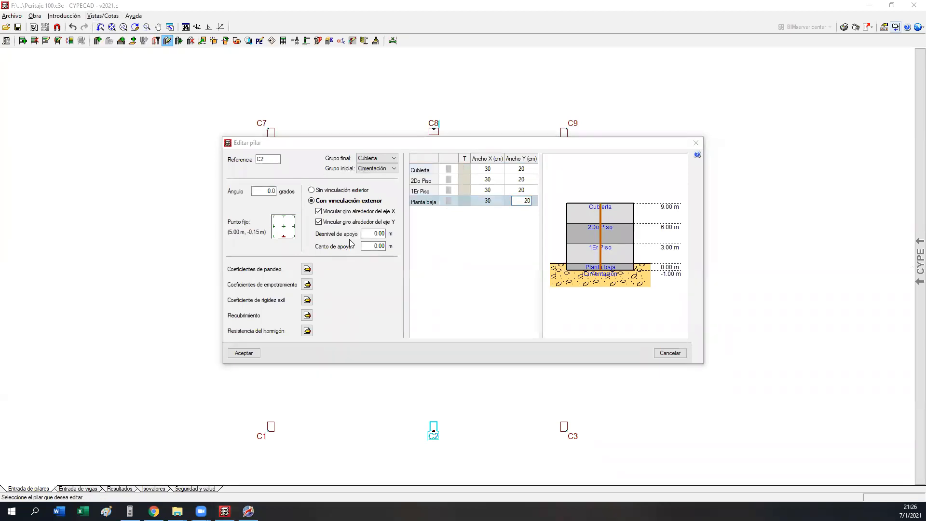
click(244, 353)
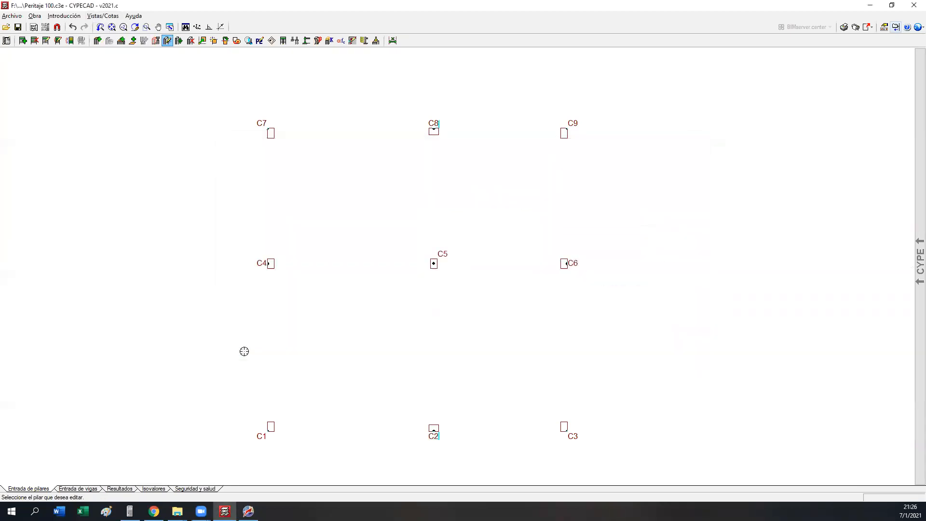
middle_drag(259, 345, 228, 325)
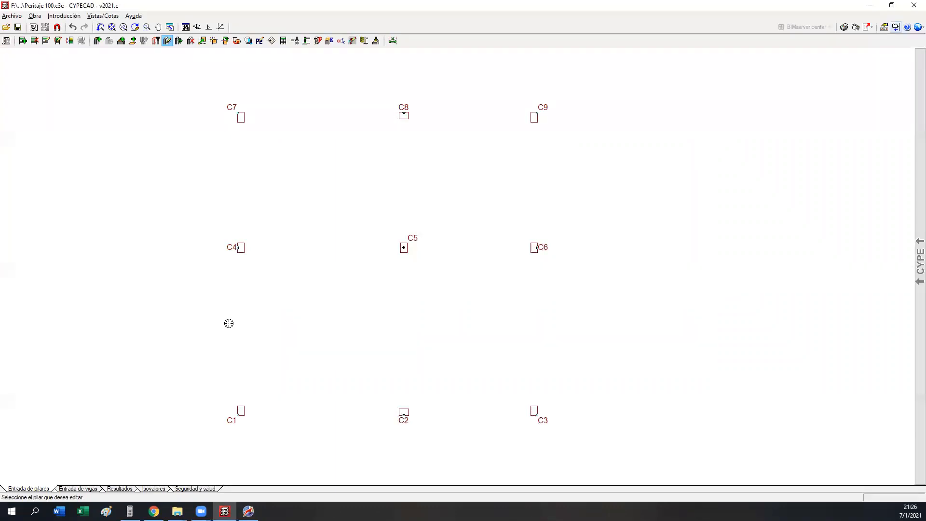
middle_drag(277, 285, 198, 296)
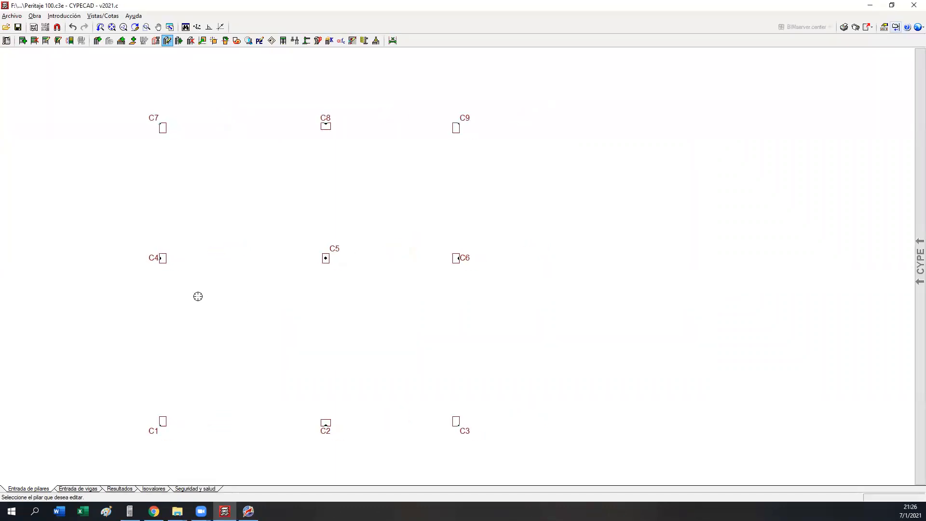
Step: Switch to beam entry, define a 15 × 40 cm beam and lay it from C1 to C7 on Planta baja
click(77, 490)
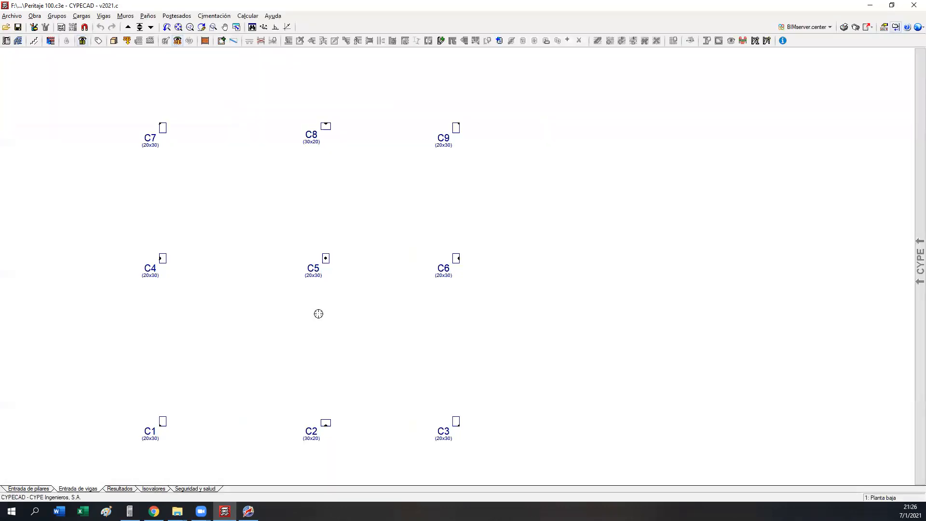
middle_drag(319, 314, 410, 319)
click(221, 40)
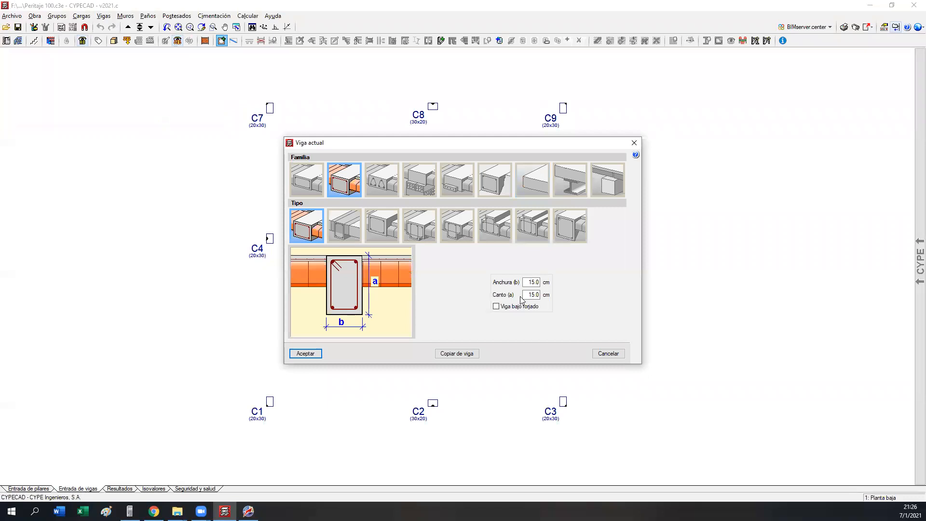
mouse_move(527, 282)
mouse_down()
mouse_move(549, 284)
mouse_move(541, 295)
mouse_up()
text(40)
click(300, 355)
click(270, 401)
click(269, 118)
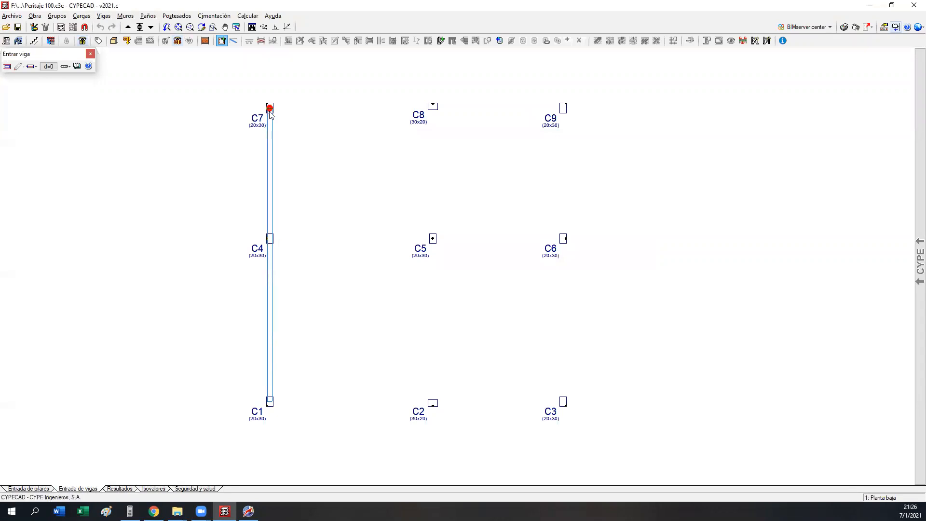
Step: Enable orthogonal drawing, lay a short beam stub from C8 towards C7, and lay a beam from C9 to C3
click(435, 103)
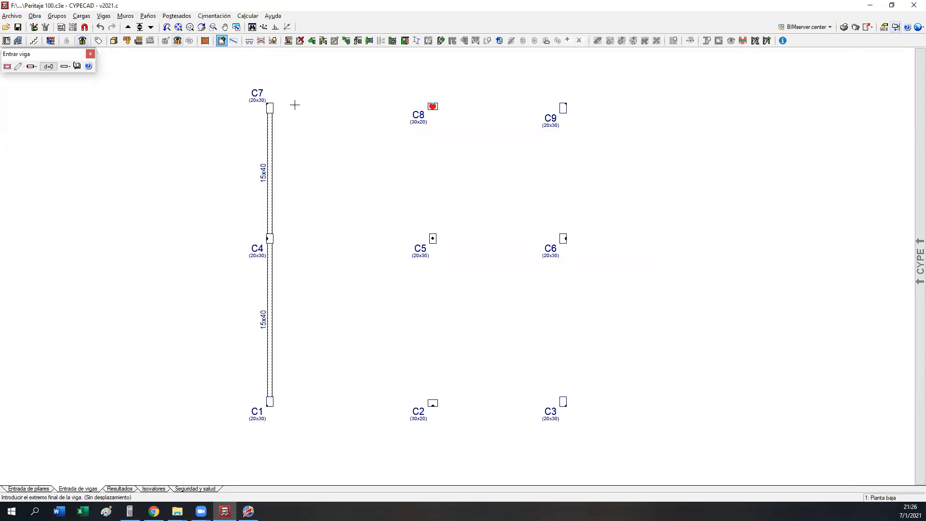
click(275, 28)
click(374, 126)
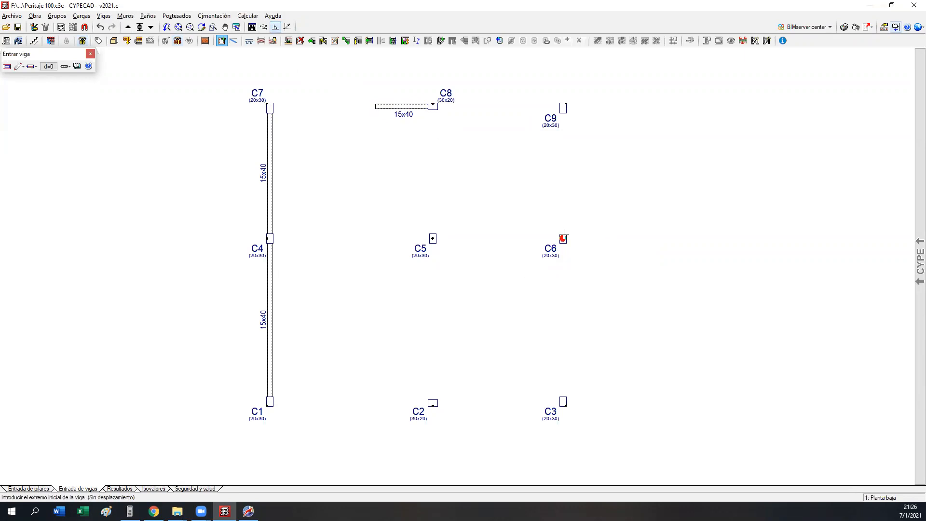
click(563, 108)
click(563, 401)
Step: Lay a short beam stub from C2 towards C3, and full beams from C4 to C6 and from C8 to C2
click(433, 402)
click(475, 401)
click(270, 238)
click(563, 238)
click(433, 106)
click(433, 403)
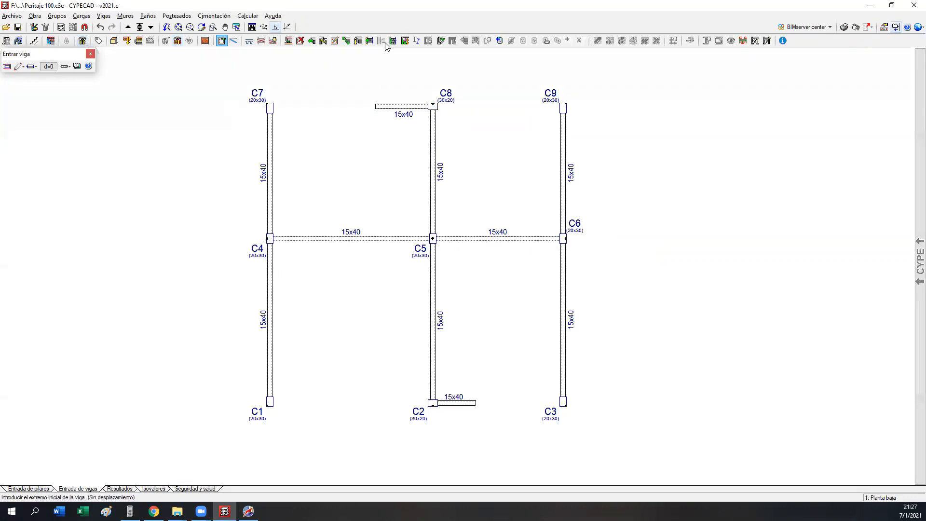
Step: Extend the beam stub at C2 to C3 and to C1, keeping the section of the beam being extended
click(311, 40)
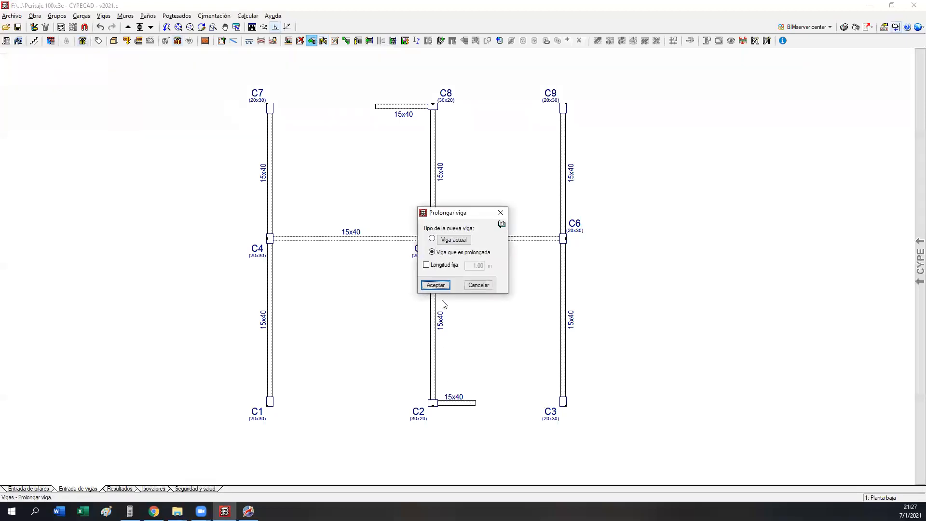
click(436, 285)
click(463, 403)
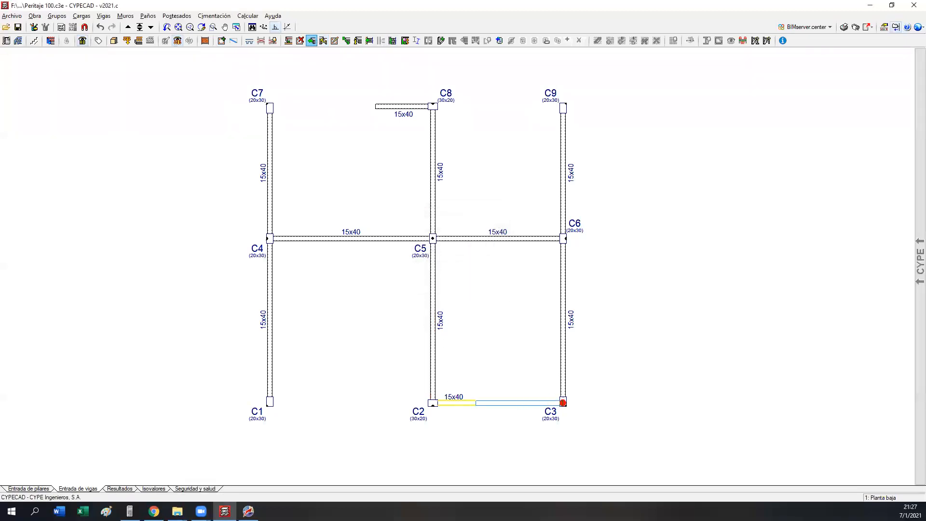
click(563, 402)
click(438, 403)
click(265, 402)
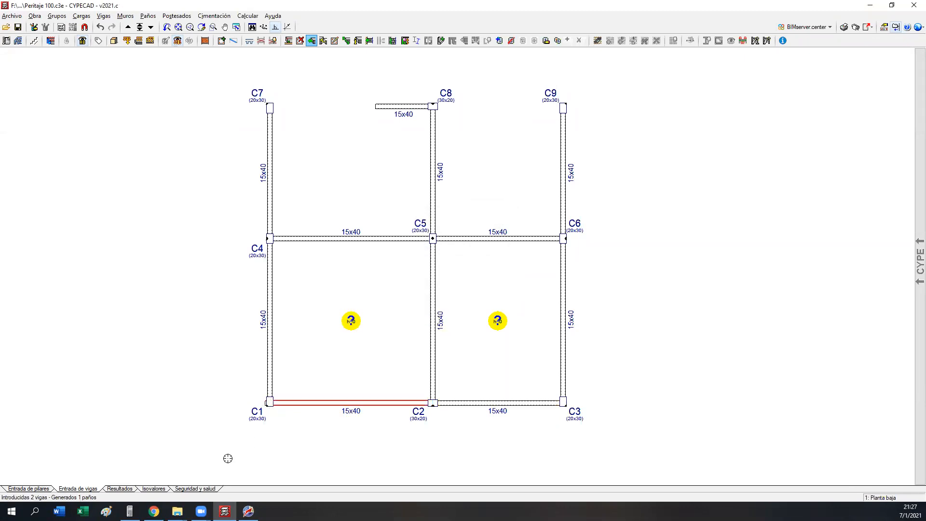
Step: Extend the beam stub at C8 to C7 and to C9 to close the upper edge
click(386, 106)
click(269, 106)
click(428, 105)
click(561, 107)
right_click(232, 420)
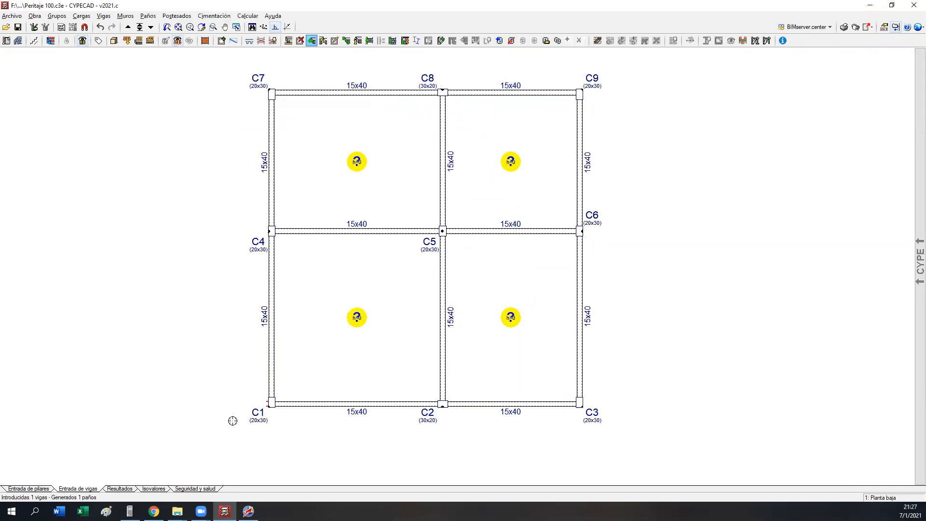
Step: Delete the leftover beam stub that sticks out beyond the outer face of column C1
scroll(270, 402, up, 5)
scroll(273, 396, up, 2)
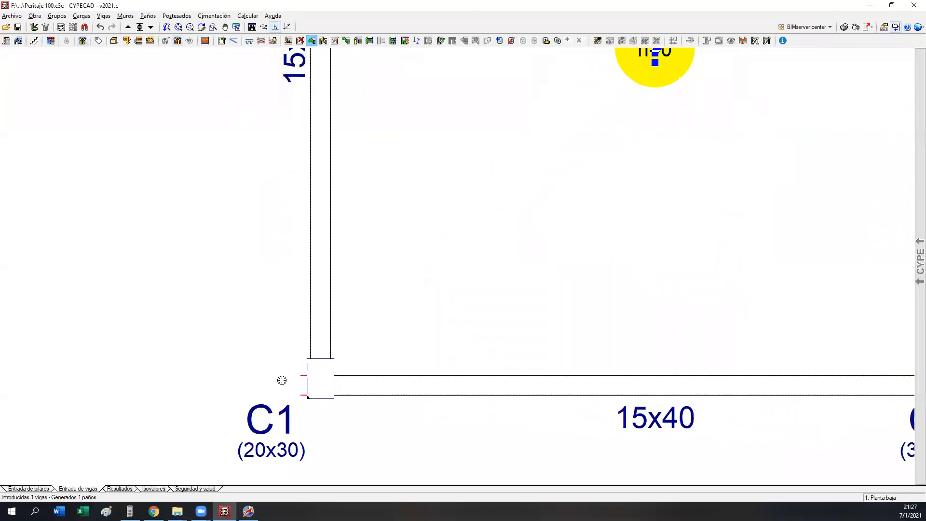
click(300, 40)
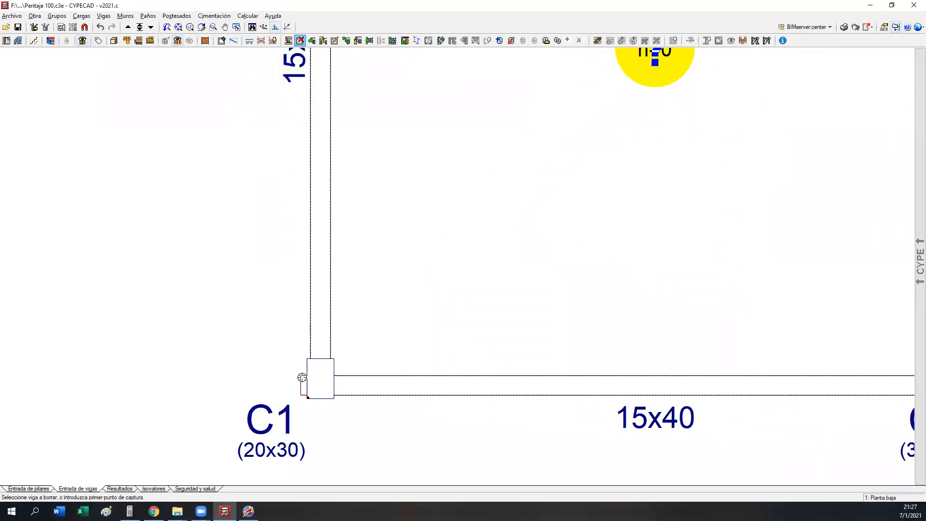
scroll(221, 352, down, 5)
click(163, 294)
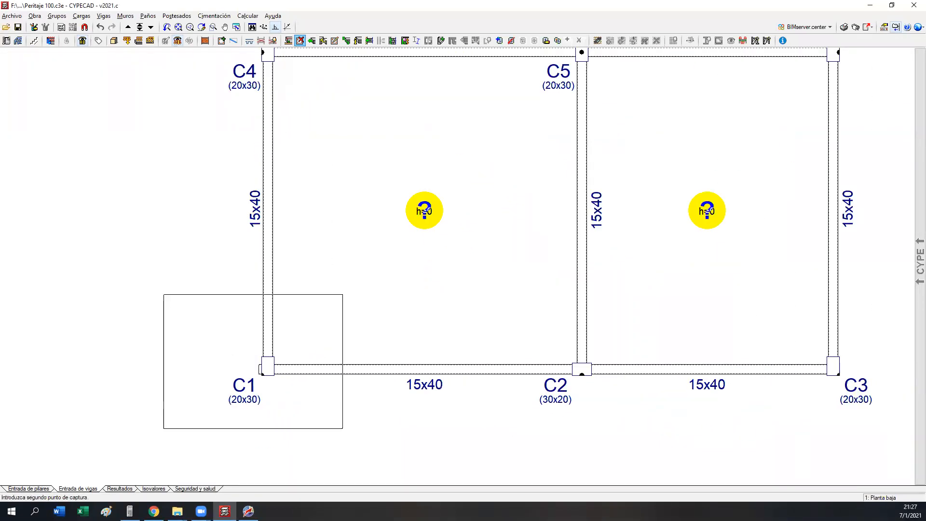
click(334, 421)
Step: Assign an opening to each of the four floor panels on Planta baja
scroll(234, 419, down, 7)
middle_drag(284, 320, 281, 329)
click(511, 41)
click(359, 186)
click(445, 191)
click(442, 291)
click(349, 291)
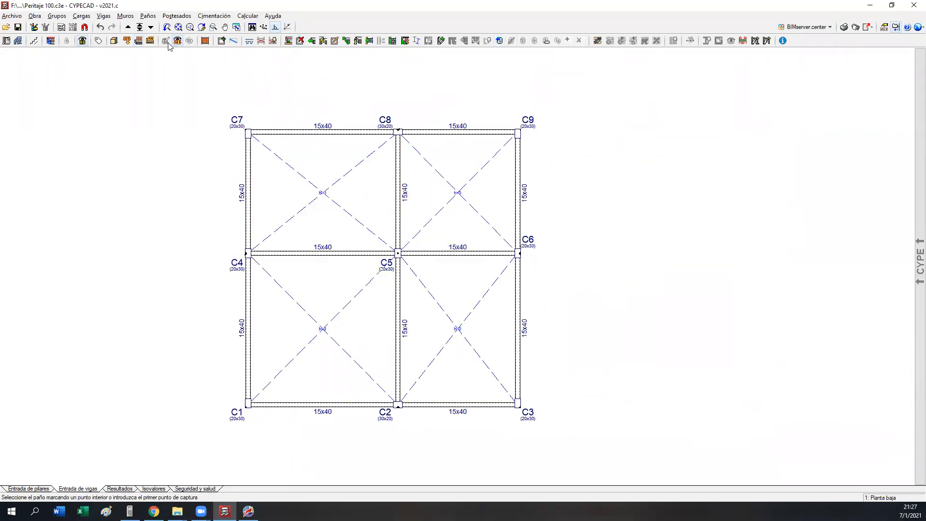
Step: Apply a 0.75 t/m linear load under the Cargas muertas case to all beams on Planta baja
click(138, 41)
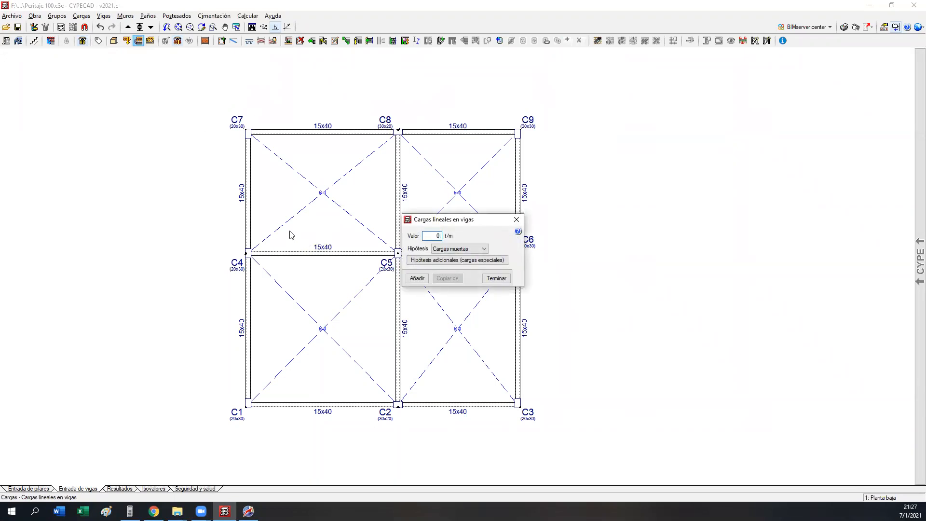
text(0.75)
click(417, 278)
click(158, 117)
click(571, 417)
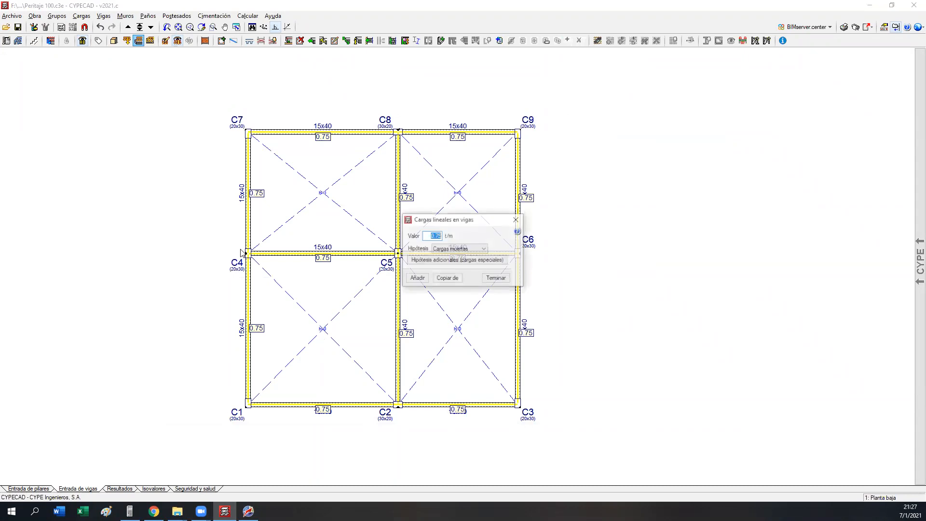
click(494, 277)
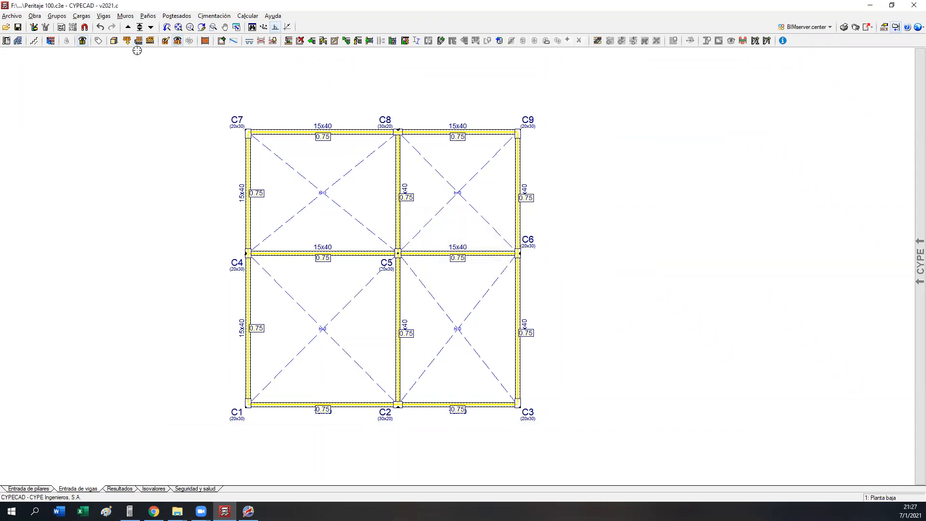
Step: Go up to the 1Er Piso group and copy the Planta baja beams, panel openings and linear loads into it
click(128, 27)
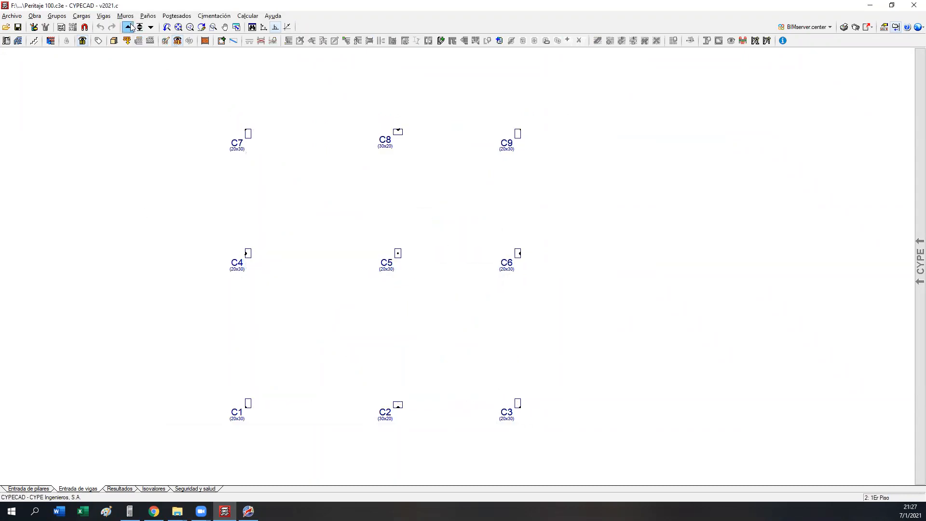
click(82, 18)
click(92, 54)
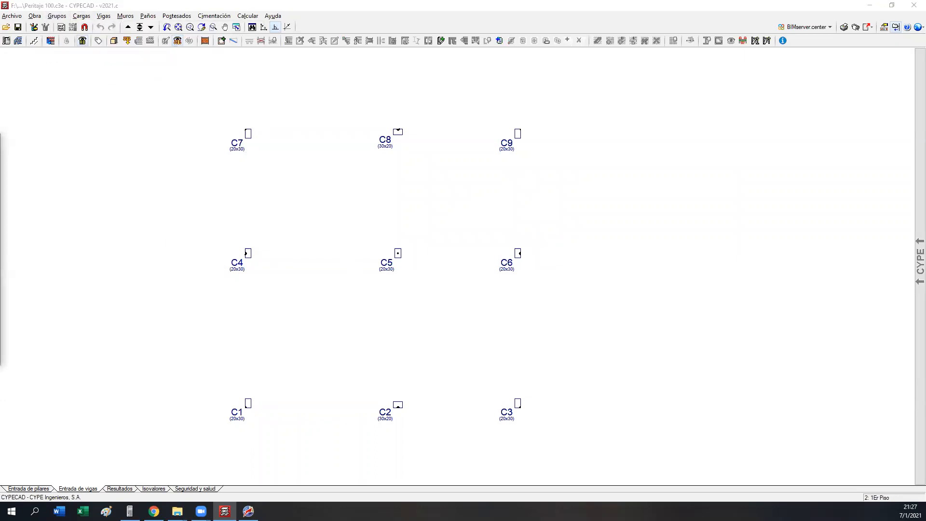
double_click(322, 278)
middle_drag(322, 278, 201, 242)
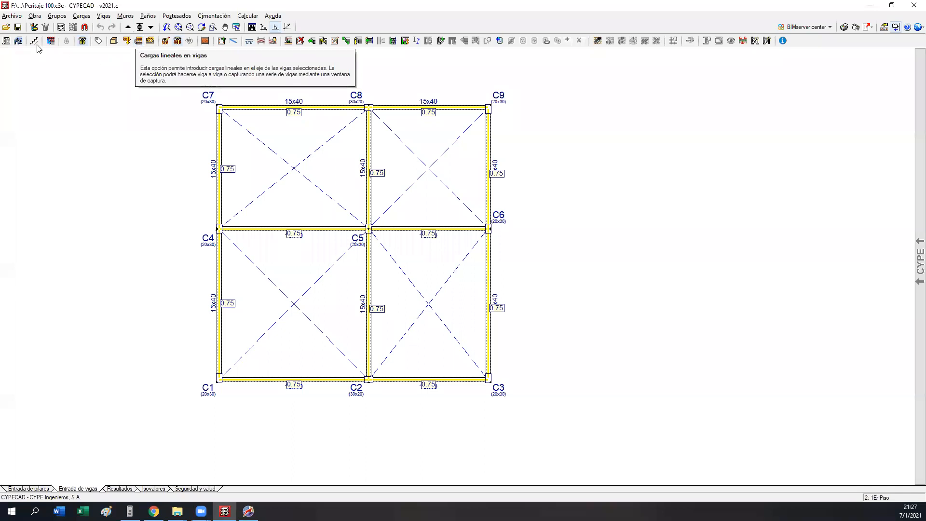
click(6, 27)
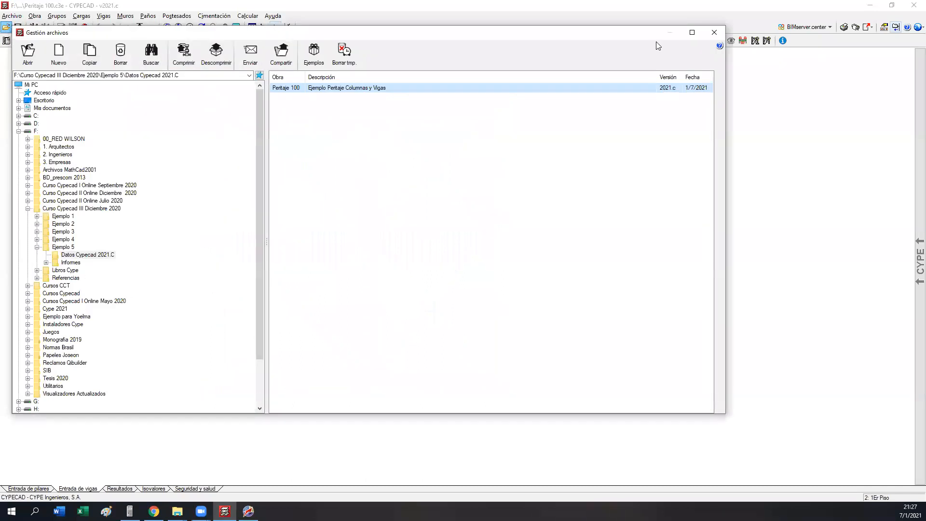
Step: Close the file manager, open the recent Losa 100 project and show the building's 3D view
click(714, 32)
click(11, 16)
mouse_move(49, 155)
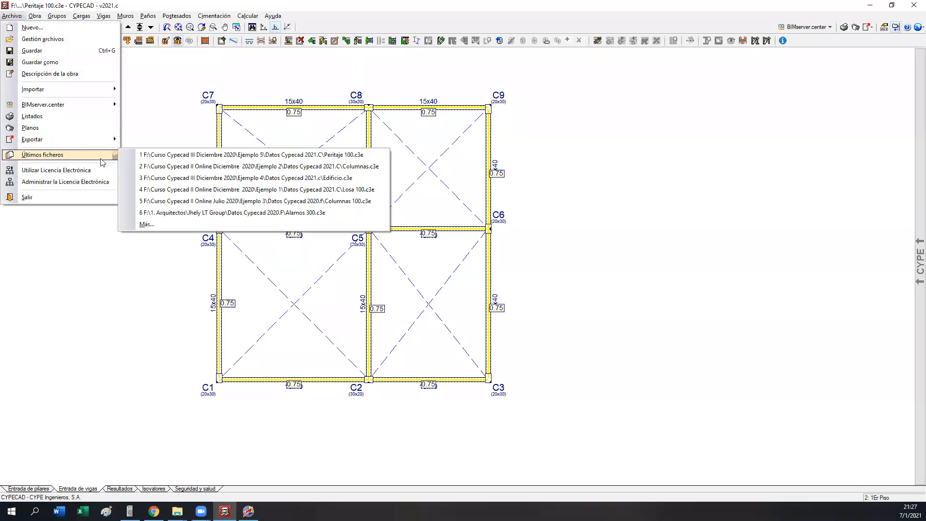
click(212, 190)
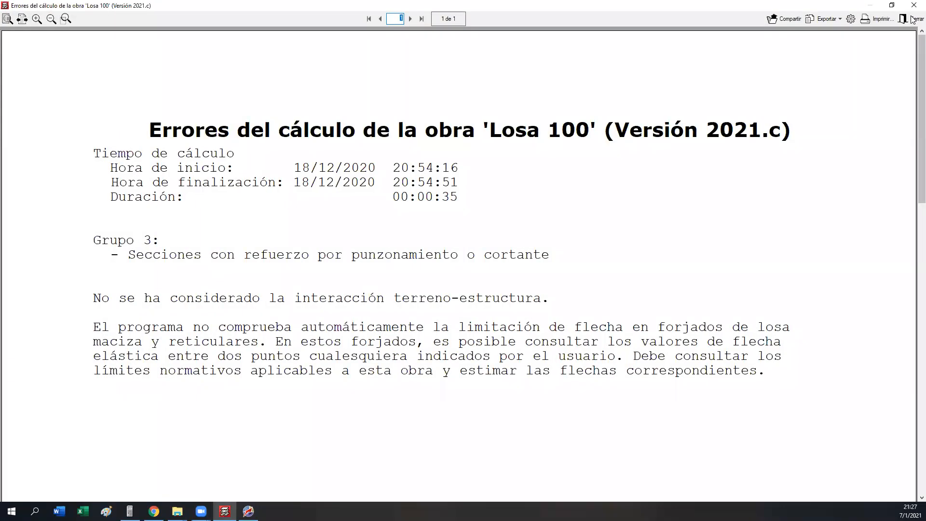
click(910, 20)
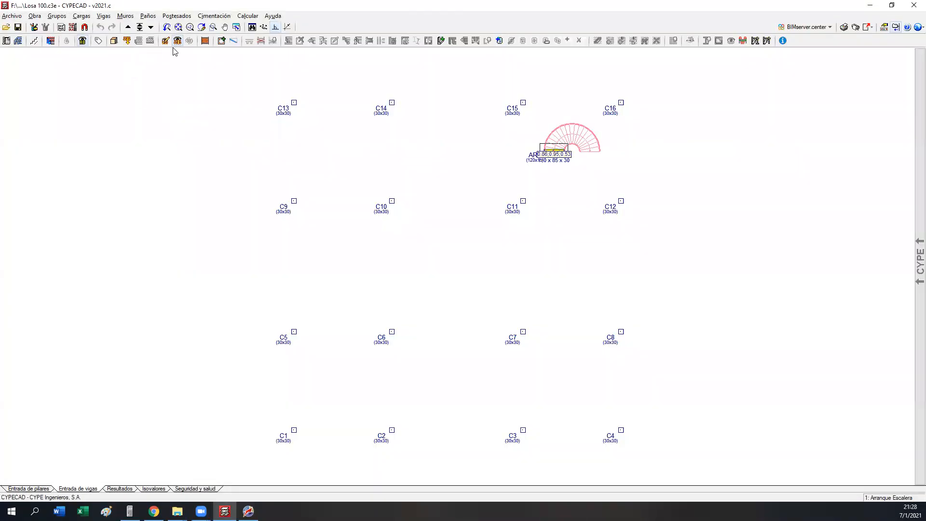
click(115, 42)
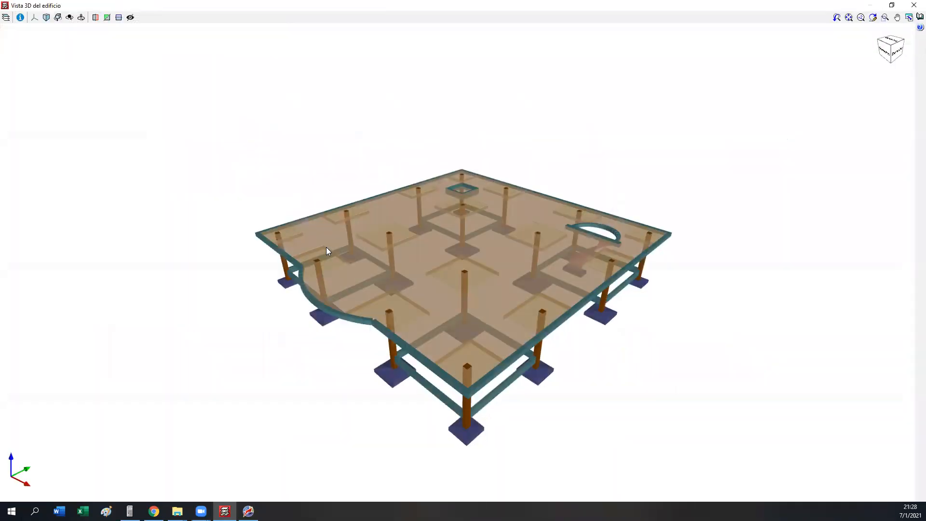
Step: Examine the curved staircase and its footing from several angles in the Losa 100 3D view
scroll(577, 283, up, 3)
drag(700, 263, 261, 193)
scroll(381, 228, down, 5)
scroll(390, 246, up, 4)
mouse_move(311, 233)
mouse_down()
mouse_move(155, 213)
mouse_move(0, 222)
mouse_move(93, 232)
mouse_move(405, 316)
mouse_up()
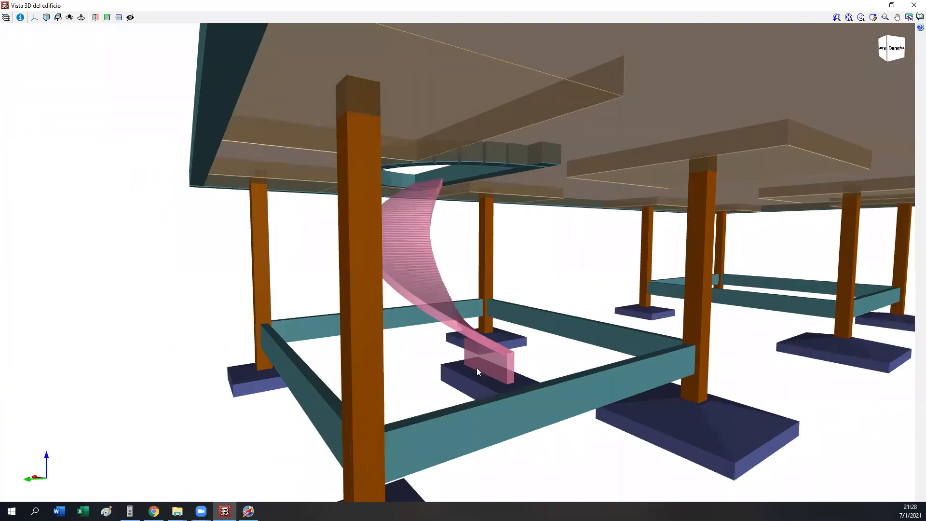
mouse_move(495, 370)
mouse_down()
mouse_move(426, 356)
mouse_move(882, 345)
mouse_move(583, 364)
mouse_move(438, 361)
mouse_up()
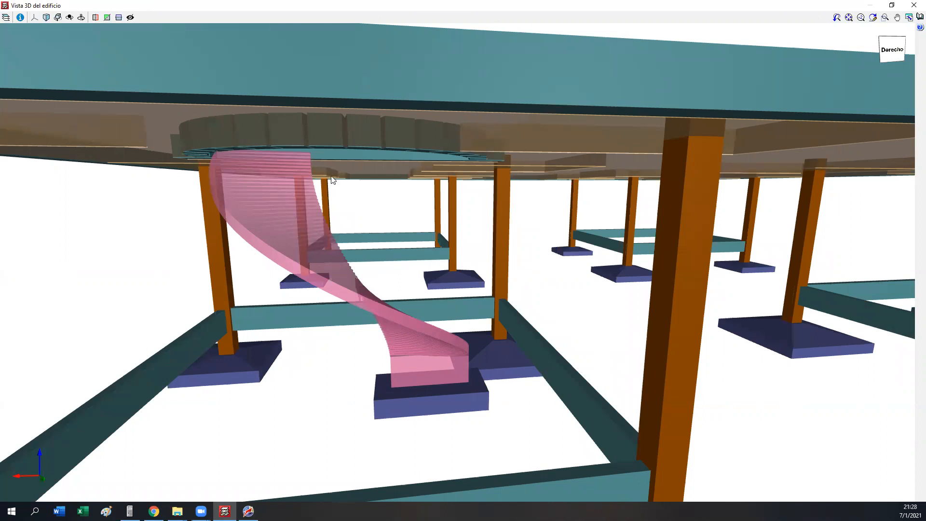
drag(282, 186, 391, 335)
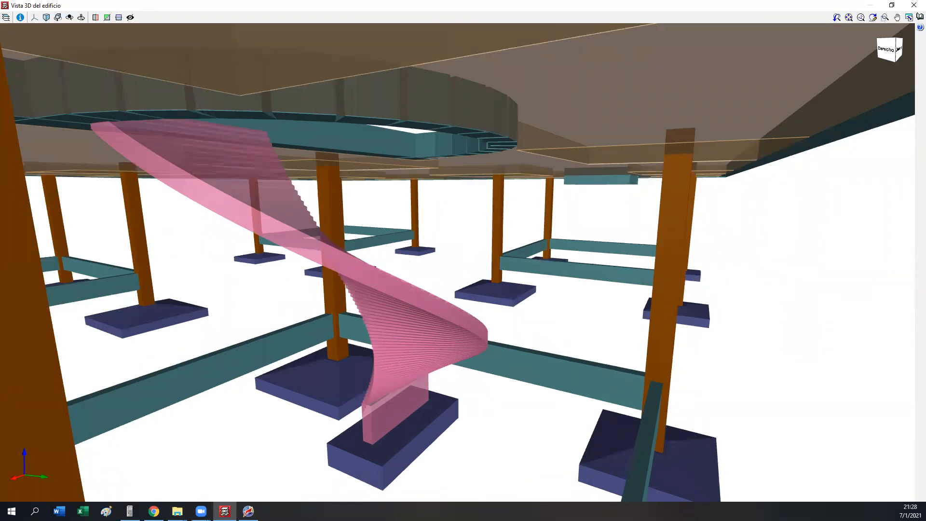
drag(356, 236, 246, 223)
mouse_move(478, 350)
mouse_down()
mouse_move(473, 359)
mouse_move(324, 335)
mouse_move(270, 337)
mouse_move(452, 366)
mouse_move(587, 372)
mouse_move(451, 383)
mouse_move(41, 377)
mouse_move(405, 405)
mouse_move(753, 409)
mouse_move(773, 397)
mouse_up()
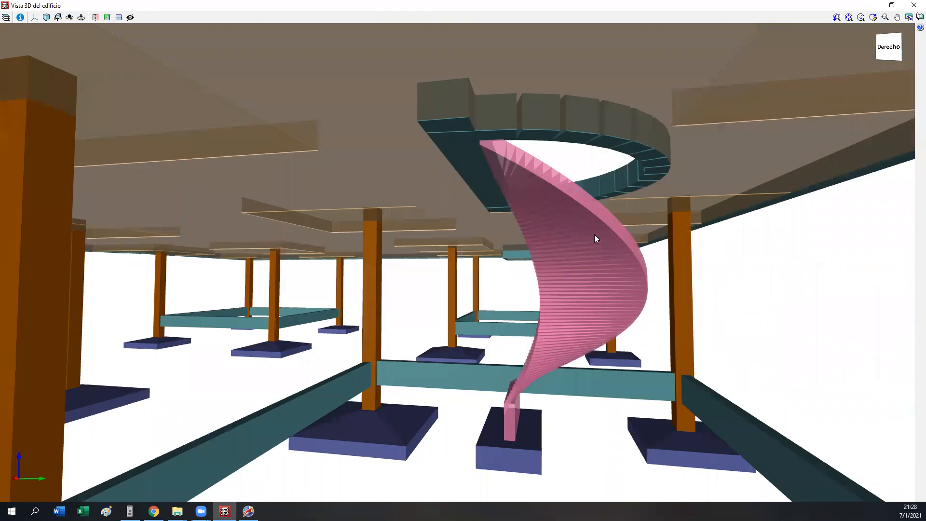
scroll(609, 248, down, 5)
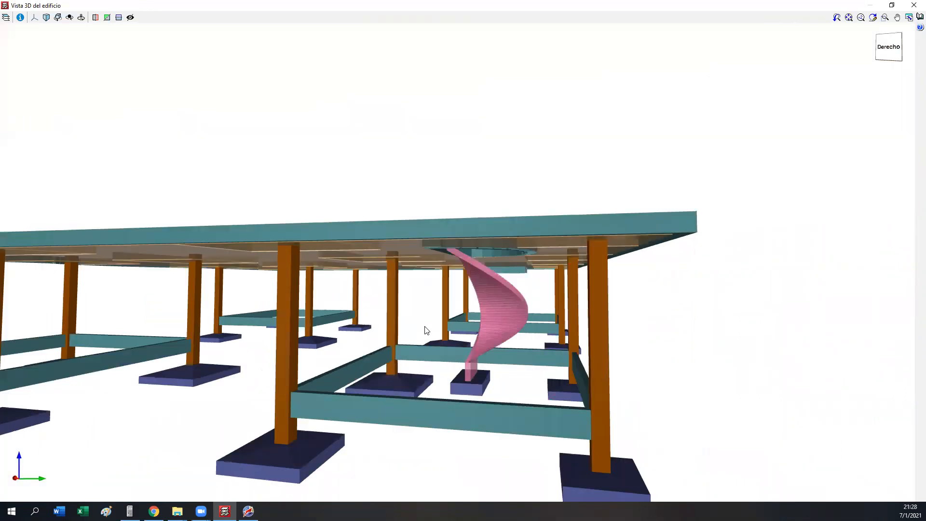
click(913, 5)
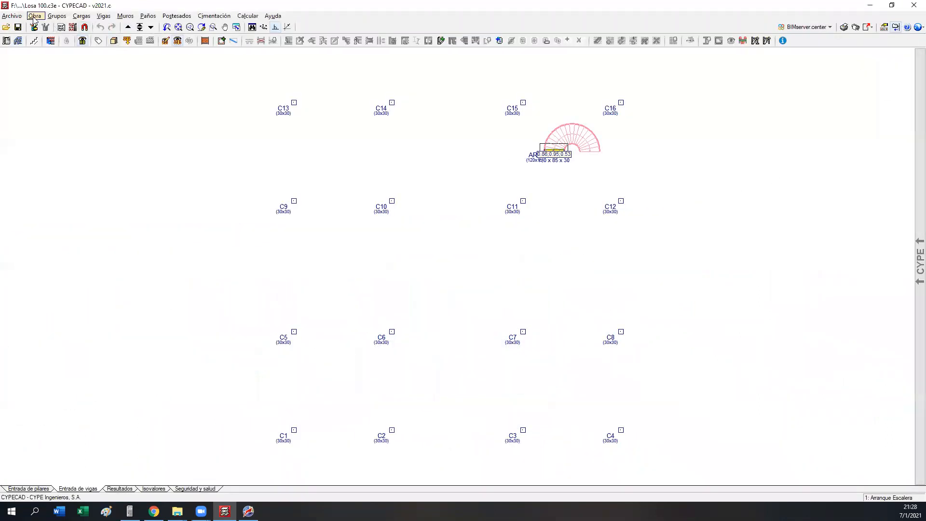
Step: Reopen the recent Peritaje 100 project and go up to the 1Er Piso group
click(11, 15)
mouse_move(43, 154)
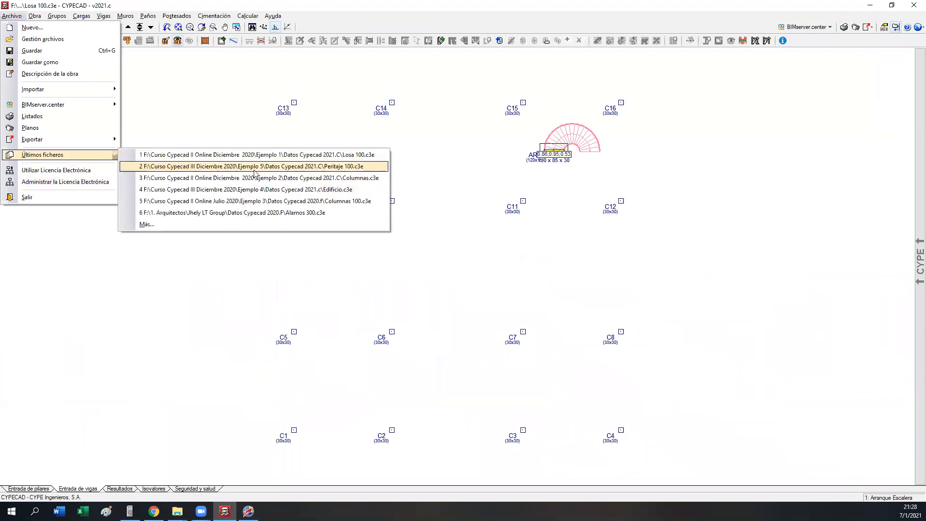
click(252, 167)
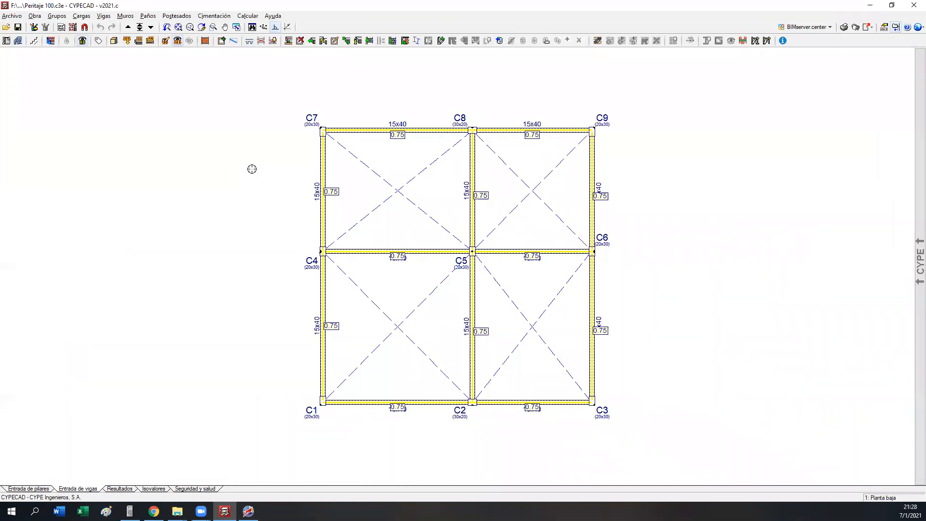
middle_drag(372, 327, 304, 331)
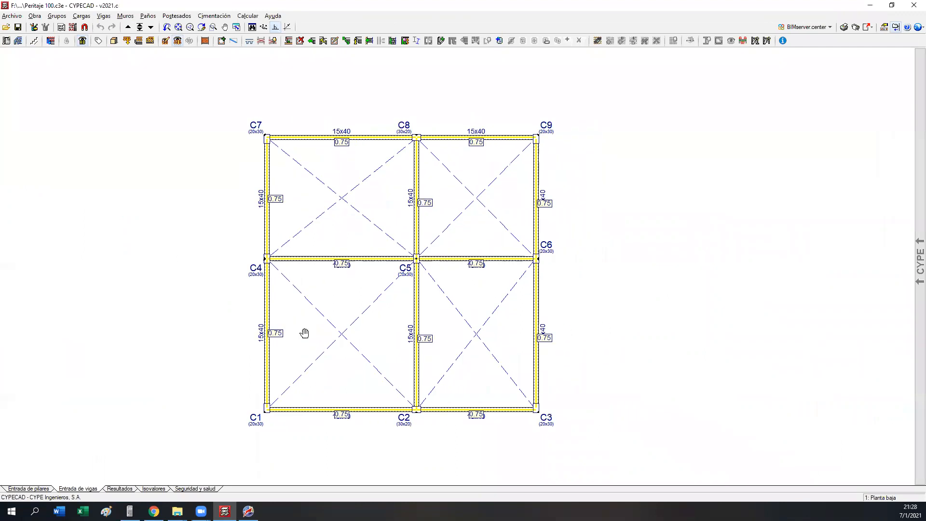
click(127, 27)
Step: Assign a 0.54 t/m uniform linear load under the Cargas muertas case to all existing beam loads on 1Er Piso
middle_drag(443, 181, 388, 180)
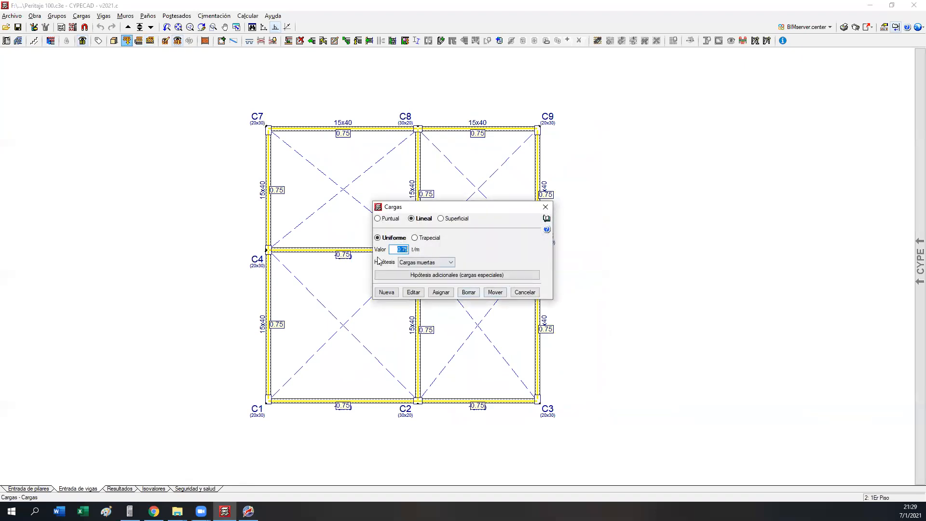
text(.54)
click(441, 291)
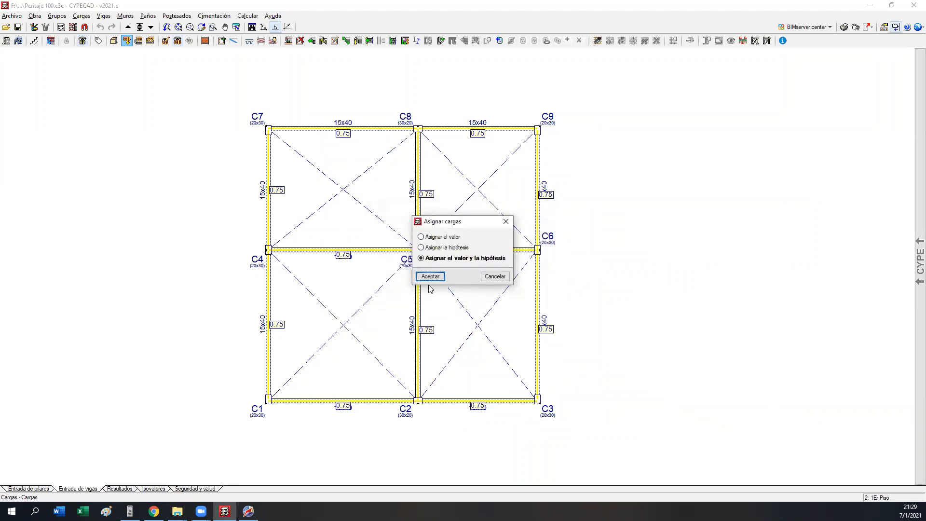
click(430, 276)
click(268, 155)
click(386, 129)
click(458, 140)
click(410, 175)
click(533, 191)
click(536, 295)
click(483, 257)
click(418, 285)
click(365, 254)
click(269, 337)
click(347, 401)
click(446, 401)
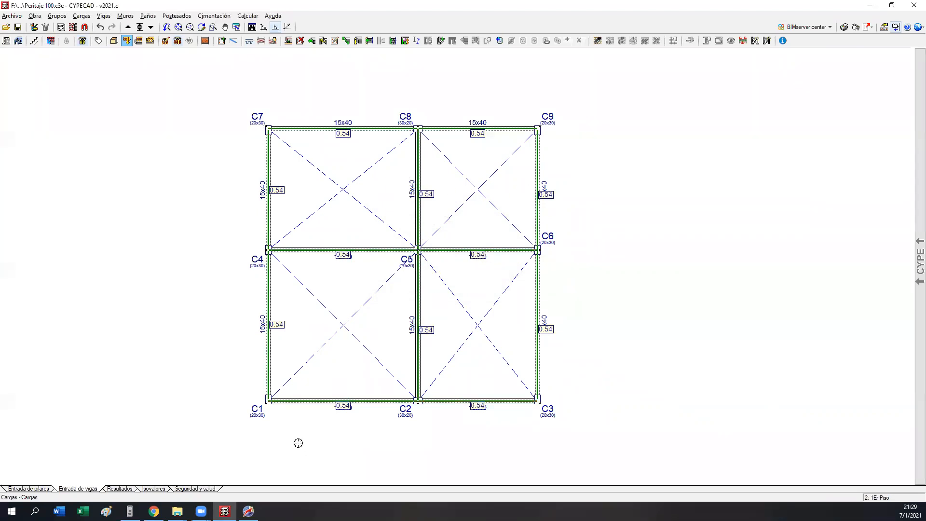
middle_drag(336, 343, 360, 340)
right_click(388, 344)
click(525, 292)
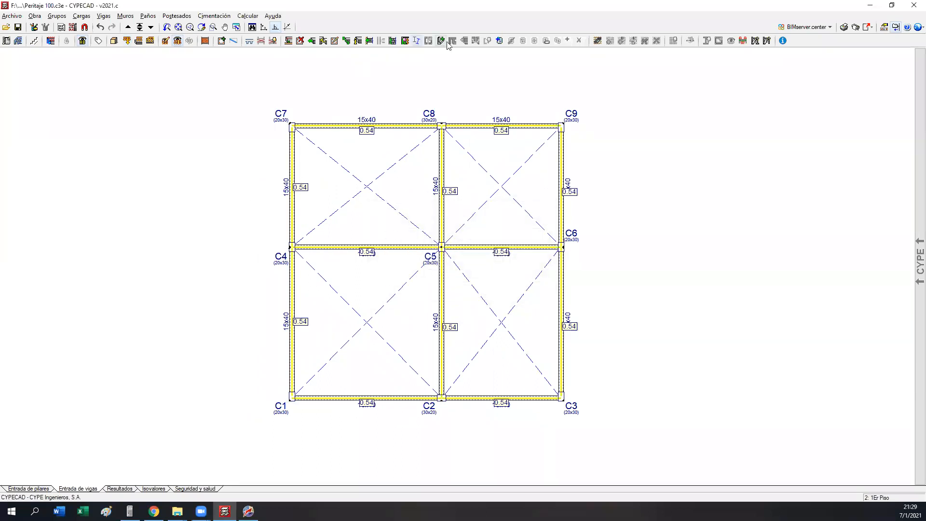
Step: Start a new concrete joist floor (Forjados de viguetas) for the 1Er Piso panels, with a reference beginning 16+5
click(499, 39)
click(339, 159)
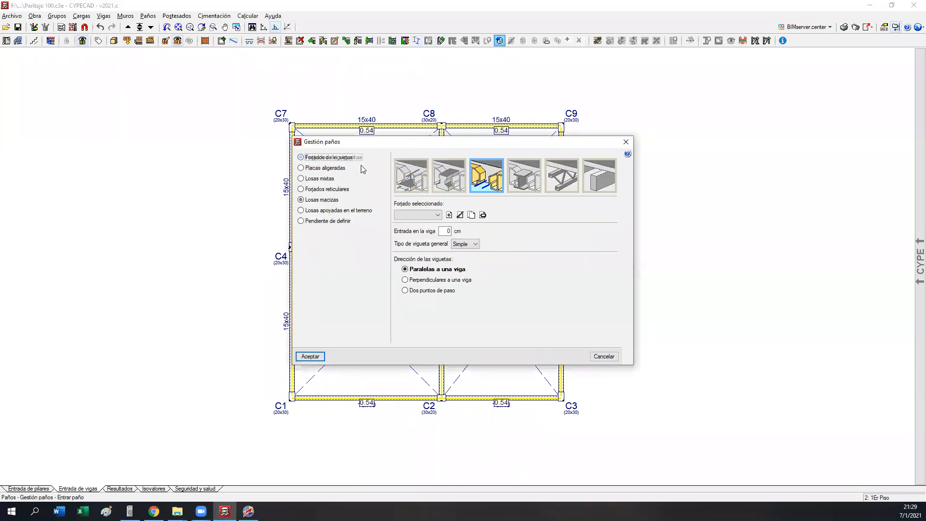
click(411, 174)
click(456, 187)
click(449, 215)
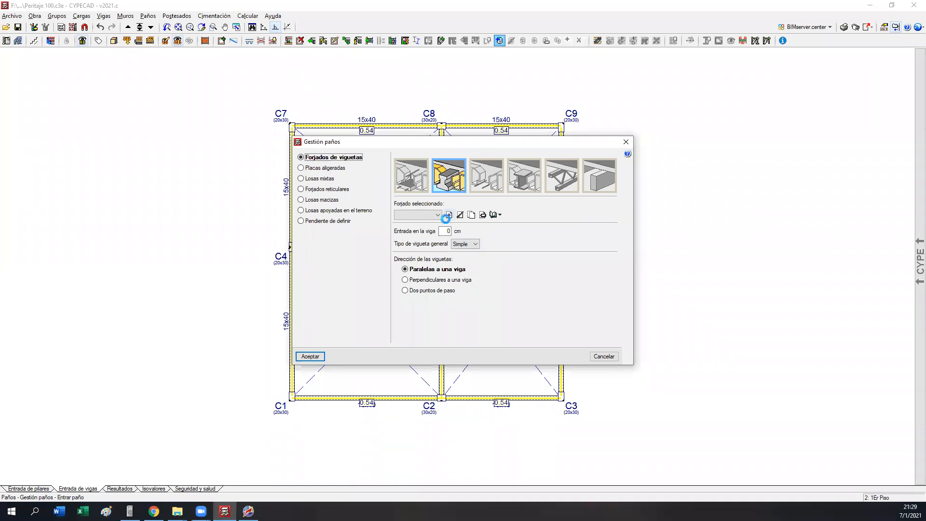
text(16+54¿)
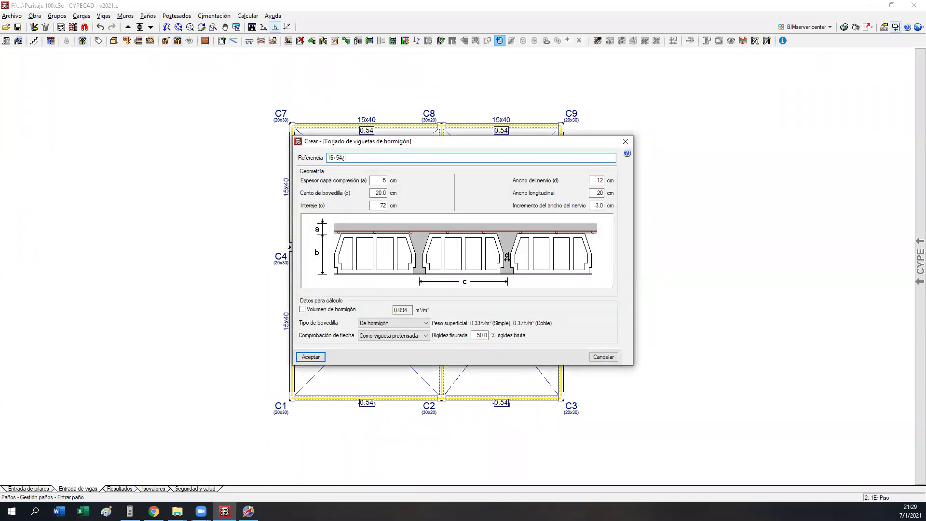
Step: Set the joist floor's block depth to 16 cm, joist spacing to 51 cm, rib width to 8 cm and longitudinal width to 50 cm
key(Tab)
text(16)
key(Tab)
text(50)
key(Tab)
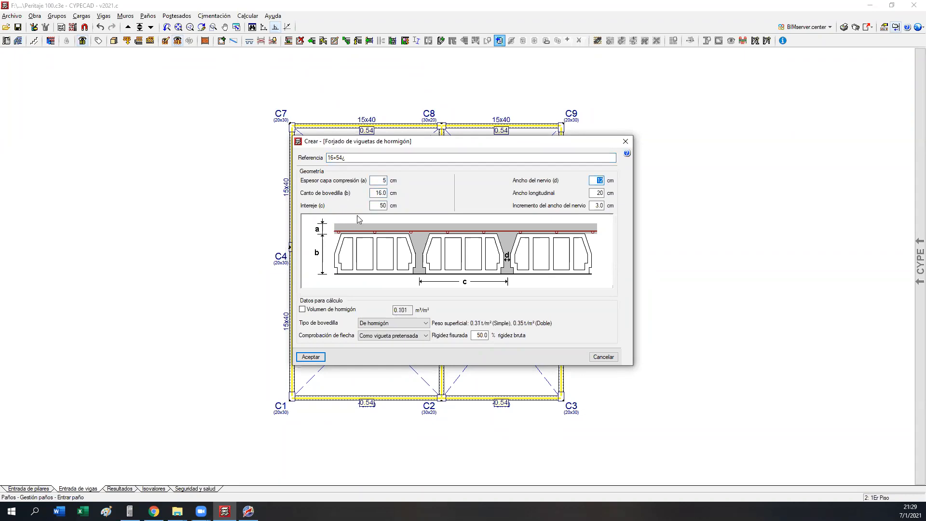
drag(374, 205, 468, 212)
text(51)
key(Tab)
key(Tab)
text(5)
Step: Specify a concrete volume of 0.075 m³/m², Genérica blocks, 0.20 t/m² surface weight and 100 % cracked stiffness for the joist floor
key(Tab)
key(space)
key(Tab)
text(0.0)
key(Tab)
key(Down)
key(Tab)
text(0.20)
key(Tab)
key(Tab)
text(10)
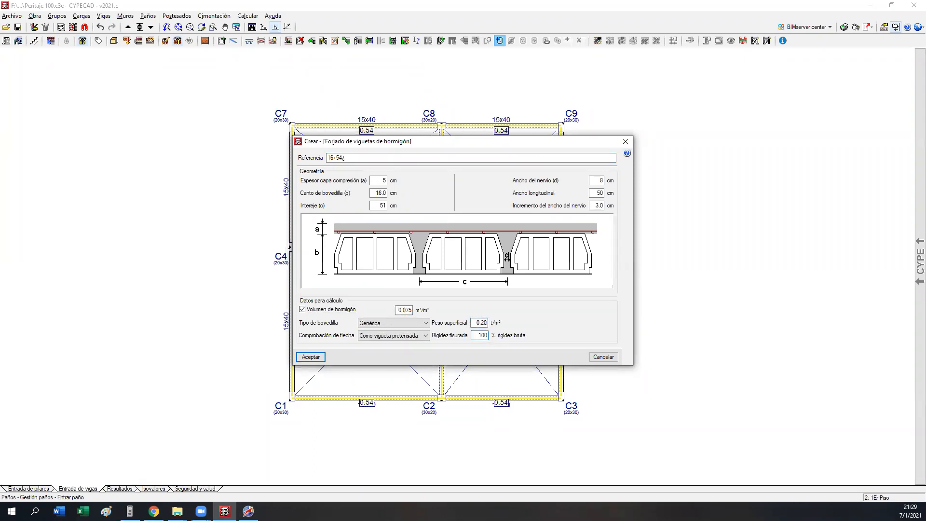
Step: Correct the joist floor's reference to 16+5=21 Hormipret and save the floor type
click(358, 158)
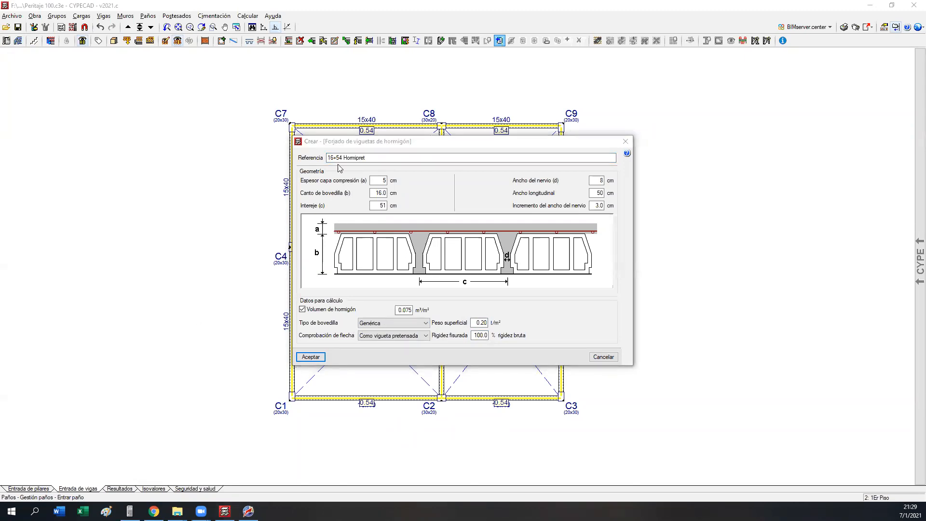
click(345, 158)
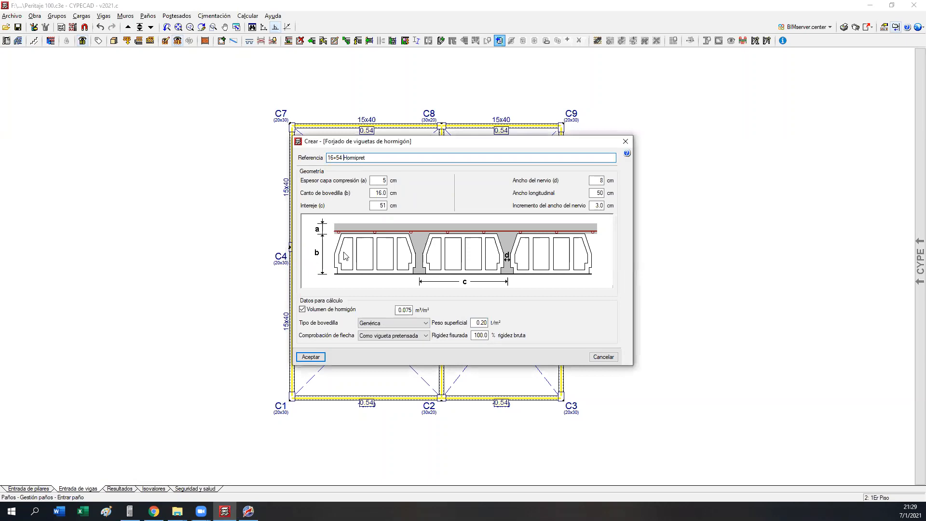
key(BackSpace)
text(=21)
drag(378, 206, 434, 208)
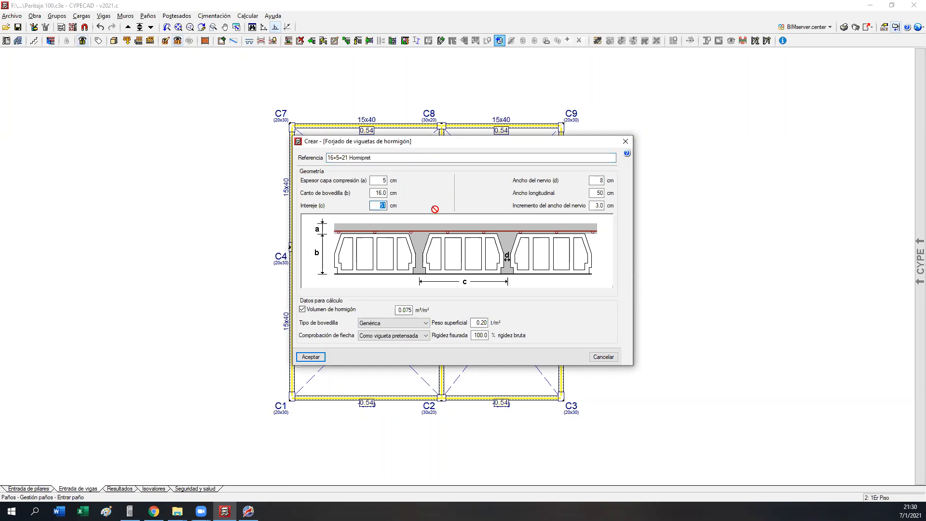
drag(375, 193, 392, 207)
click(376, 195)
double_click(359, 158)
click(310, 357)
Step: Place the 16+5=21 Hormipret floor in all four panels with 5 cm beam entry, joists parallel to C2–C5 between C1 and C2, parallel to C2–C3 elsewhere
double_click(446, 231)
text(5)
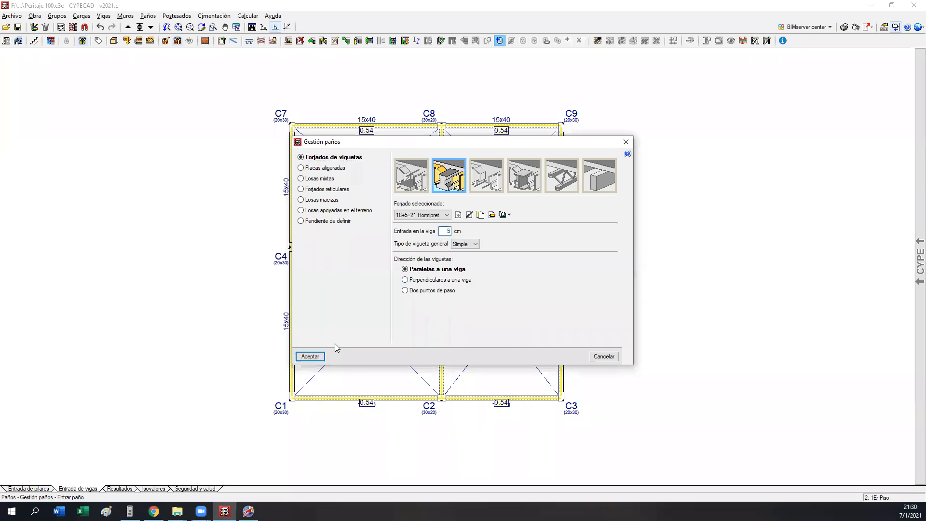
click(313, 356)
click(345, 344)
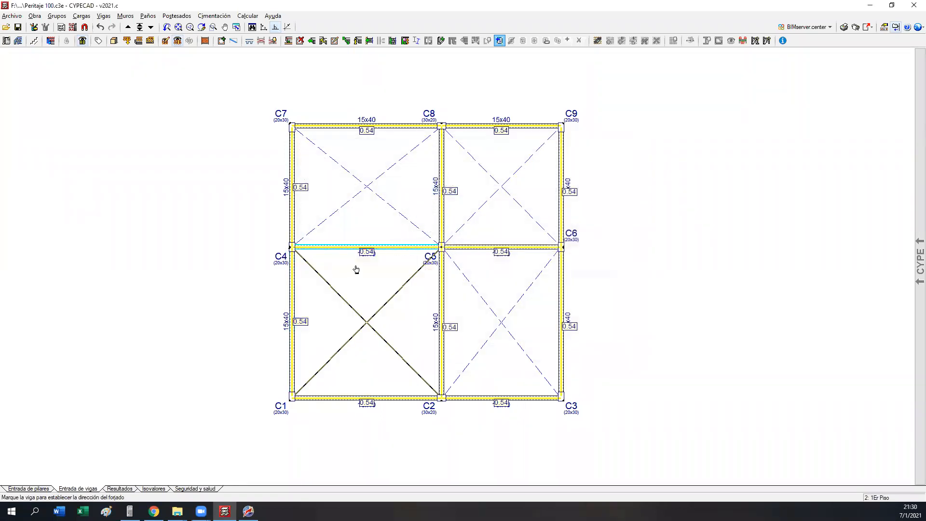
click(456, 331)
click(398, 335)
click(428, 203)
click(496, 221)
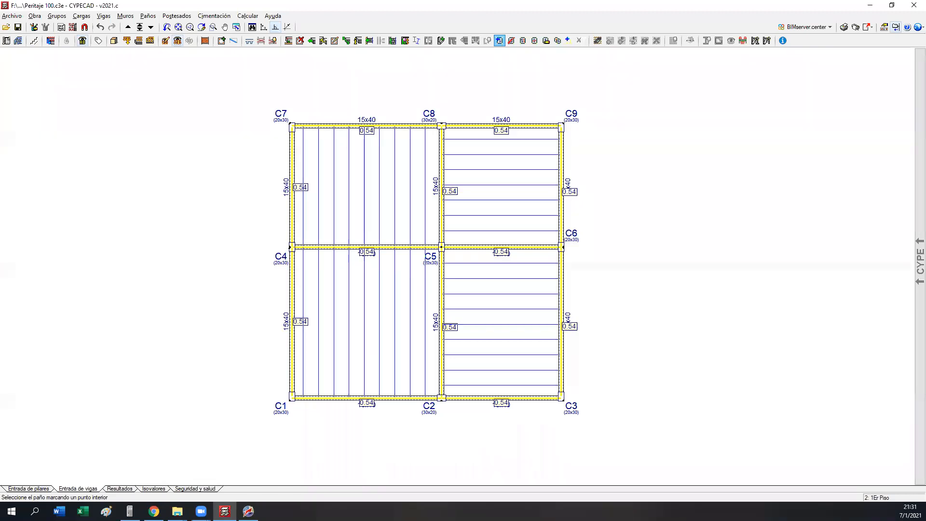
Step: Switch to Chrome, review the Losa Hueca LH product page on pretensa.com and view its technical data sheet (Ficha Tecnica)
key(alt+Tab)
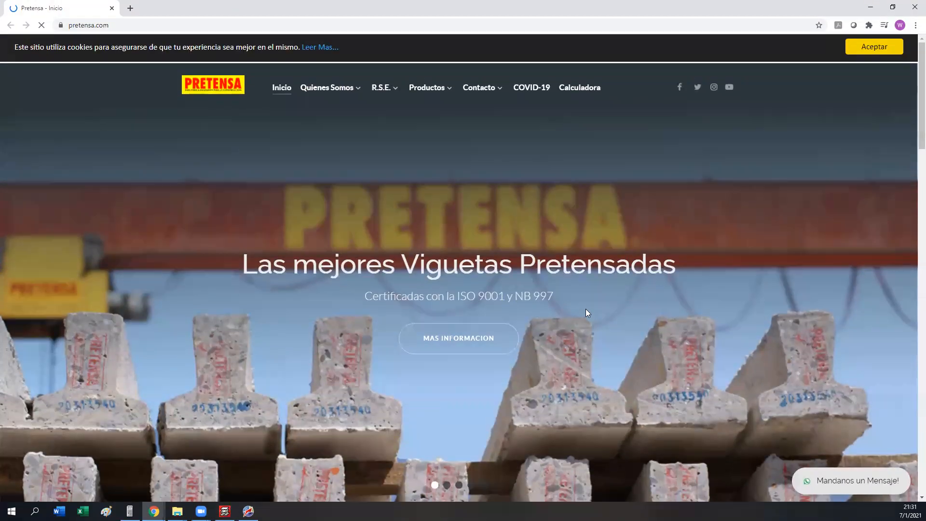
scroll(428, 309, down, 4)
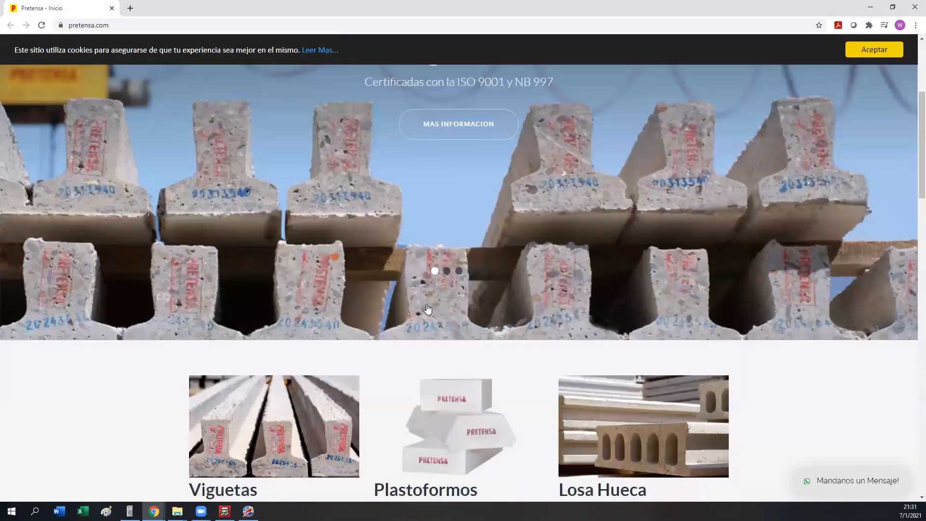
scroll(427, 313, down, 4)
click(641, 239)
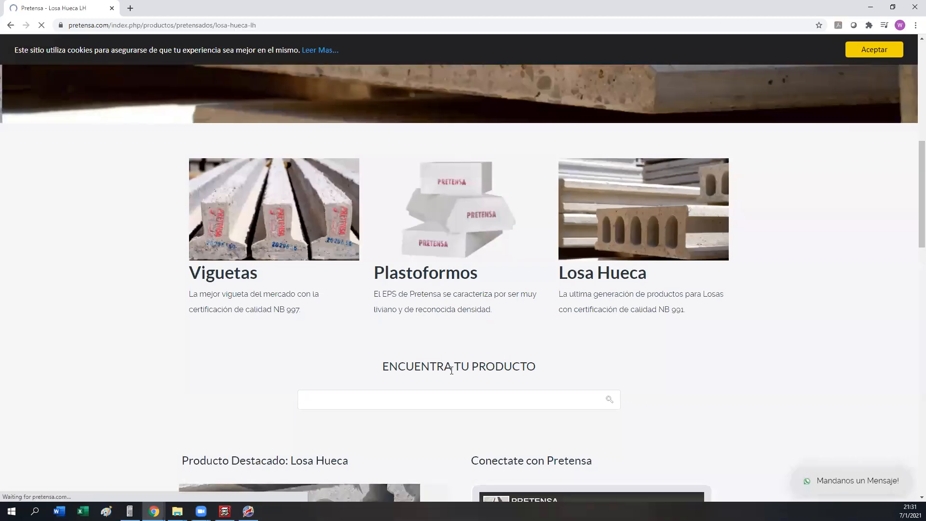
scroll(477, 356, down, 2)
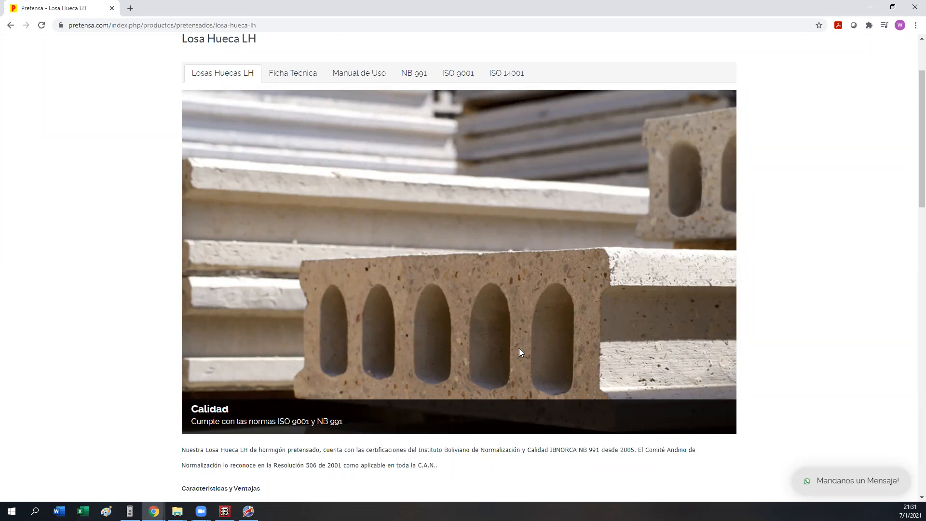
scroll(518, 353, down, 3)
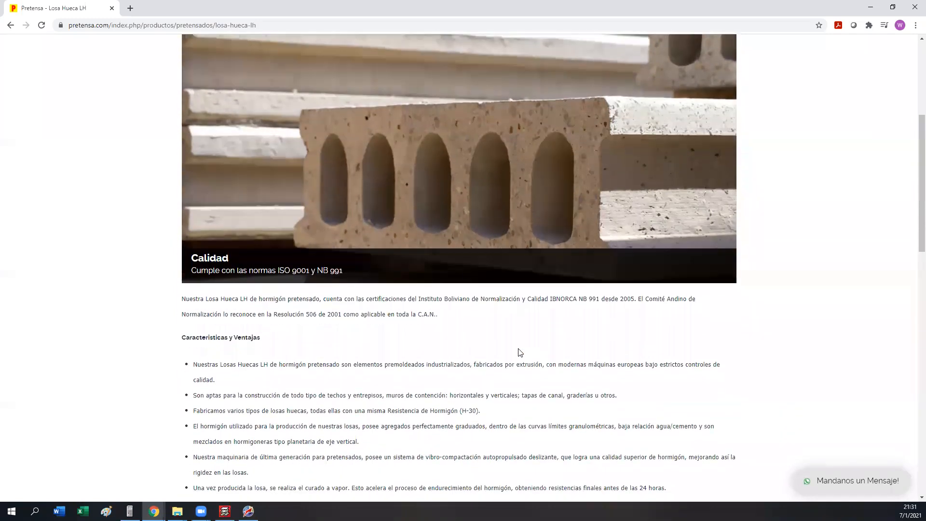
scroll(518, 352, up, 3)
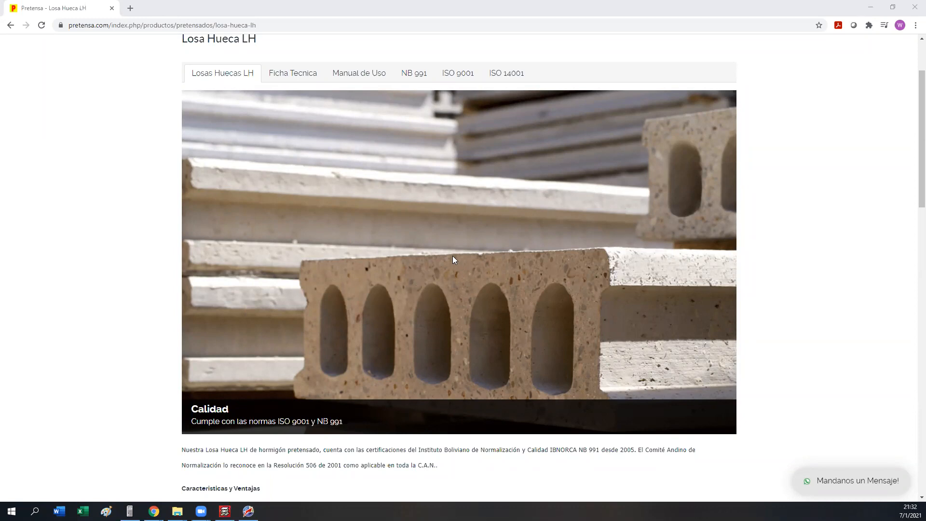
click(282, 78)
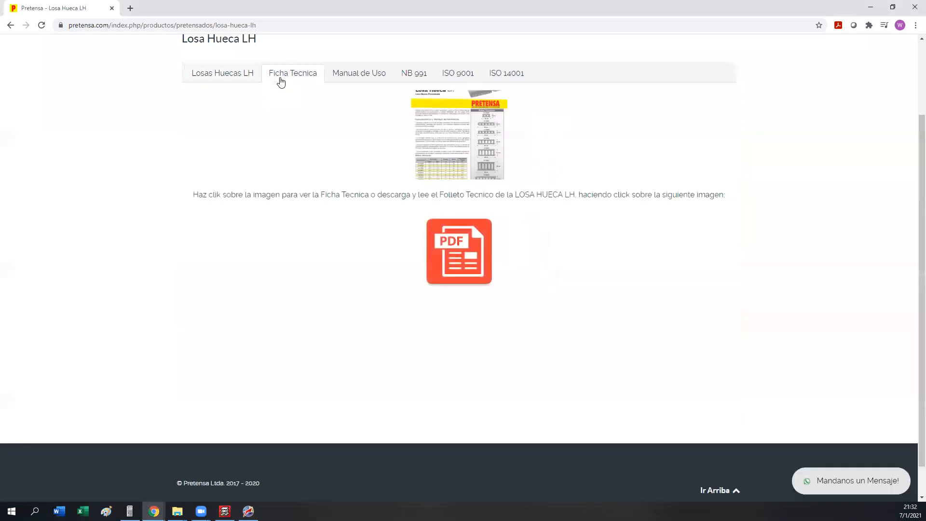
click(484, 162)
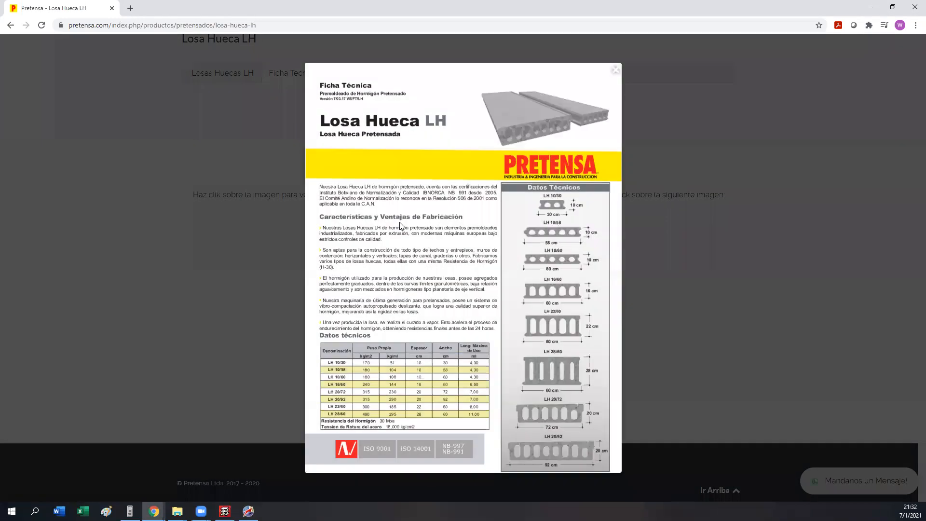
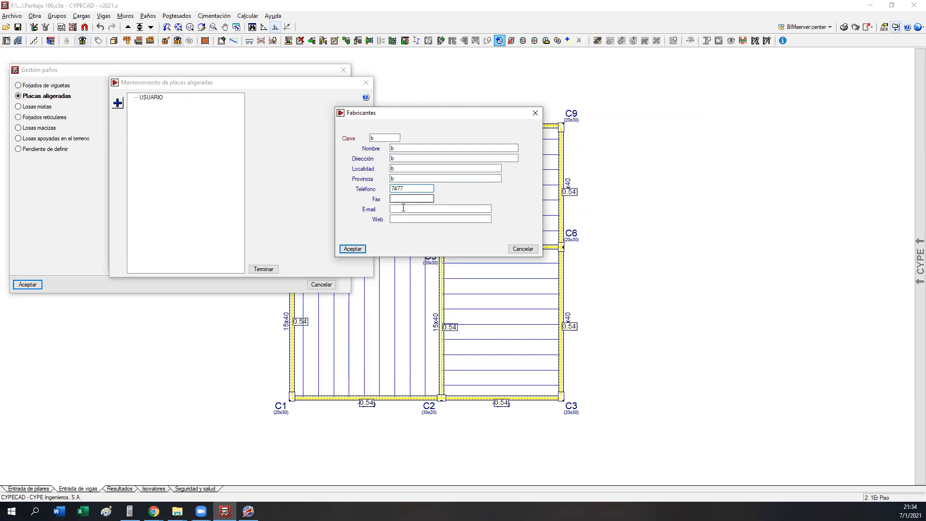
Step: Save the placeholder manufacturer b in the hollow-core slab (placas aligeradas) library and select it under USUARIO
click(352, 249)
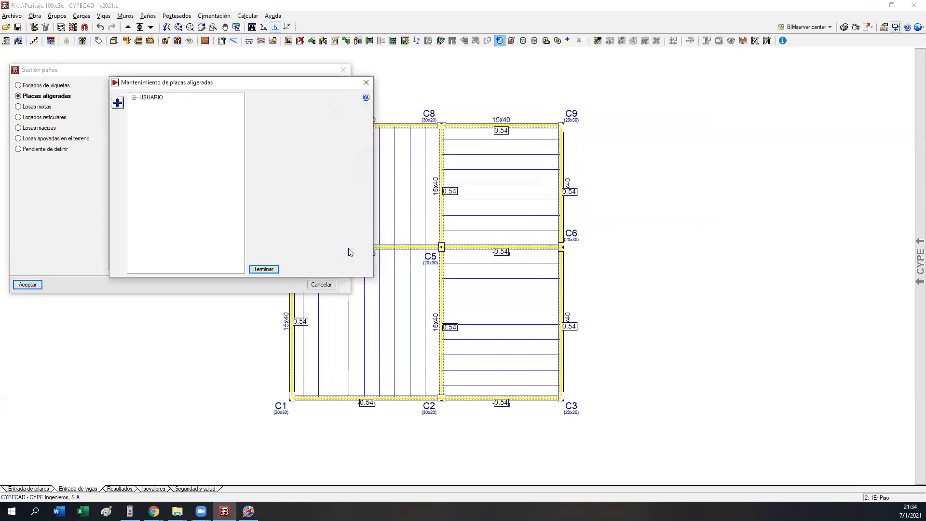
click(134, 100)
click(133, 98)
click(150, 110)
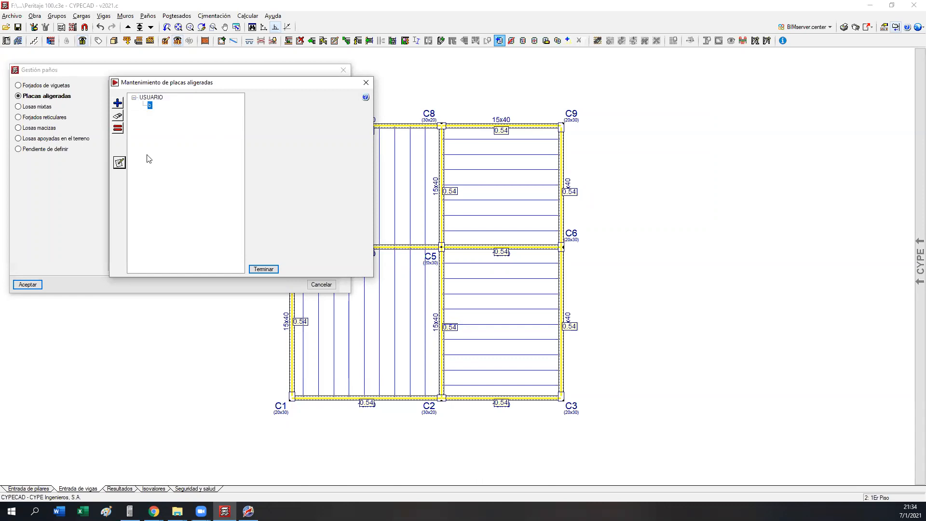
Step: Start a new hollow-core slab definition for manufacturer b and examine the columns of its positive-bending table
click(118, 102)
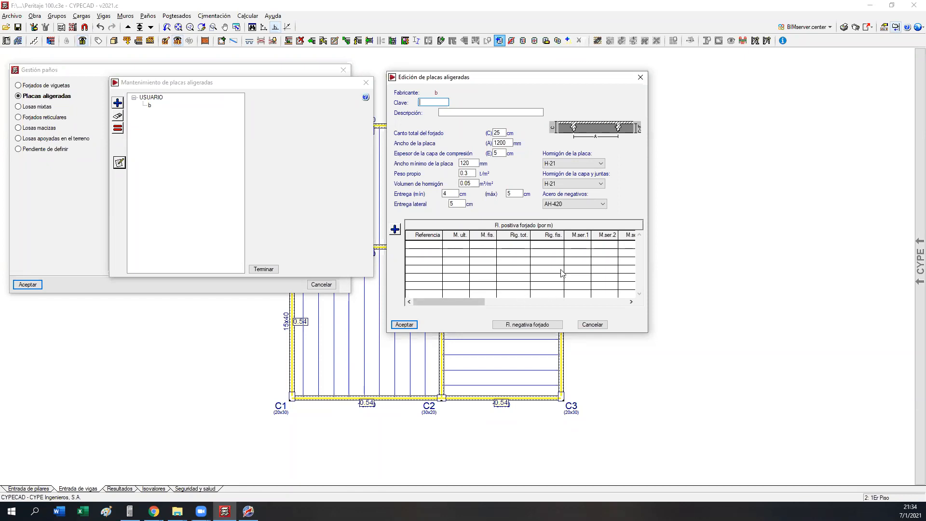
drag(434, 303, 504, 303)
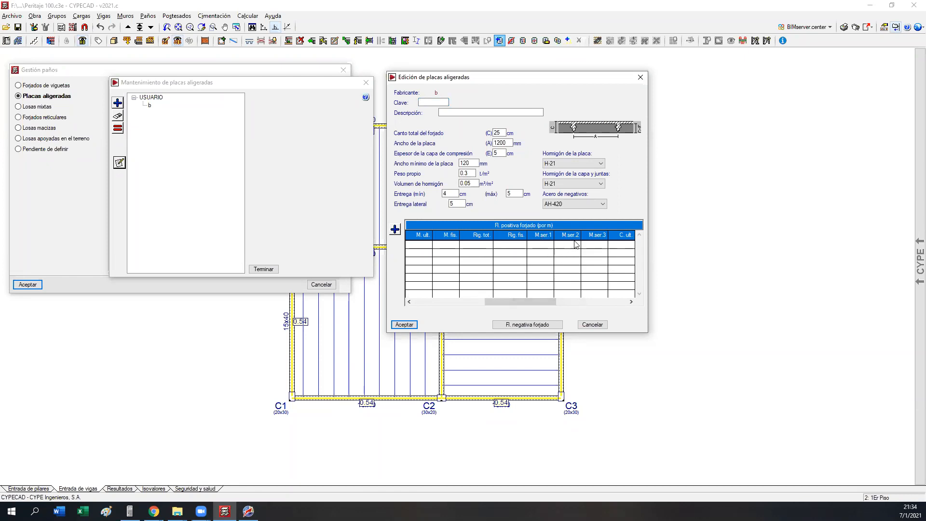
drag(526, 303, 608, 305)
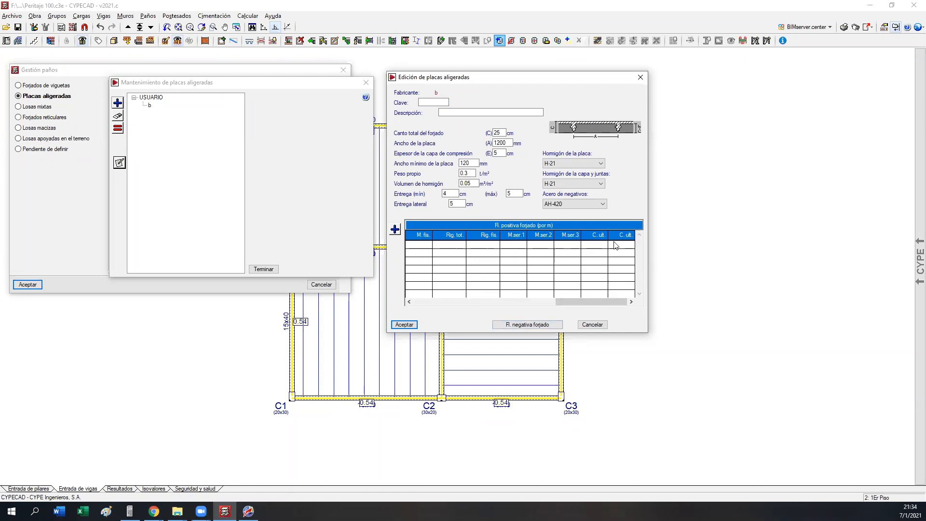
drag(577, 302, 423, 294)
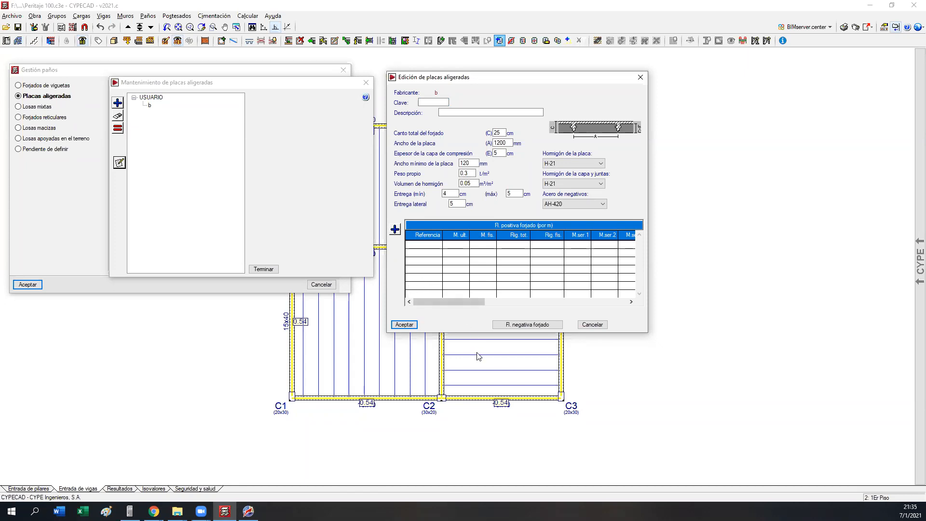
drag(457, 303, 529, 303)
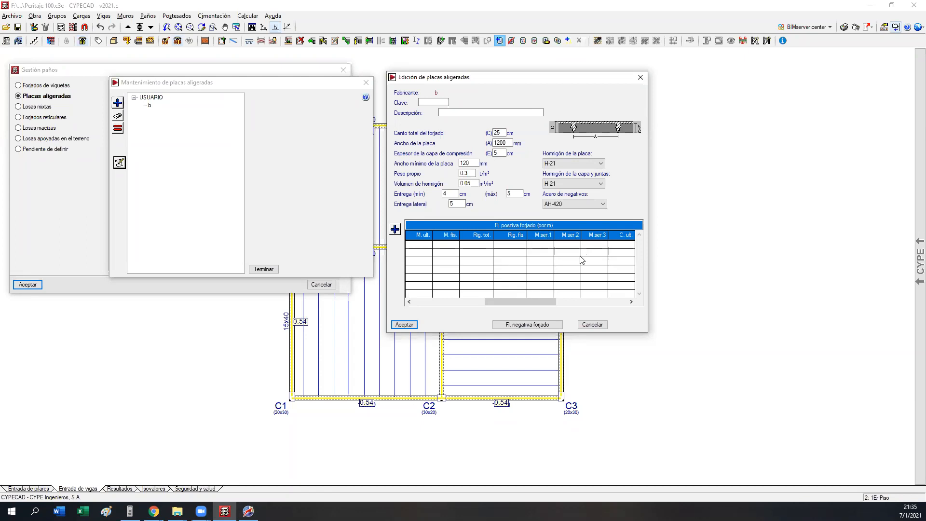
drag(528, 302, 455, 306)
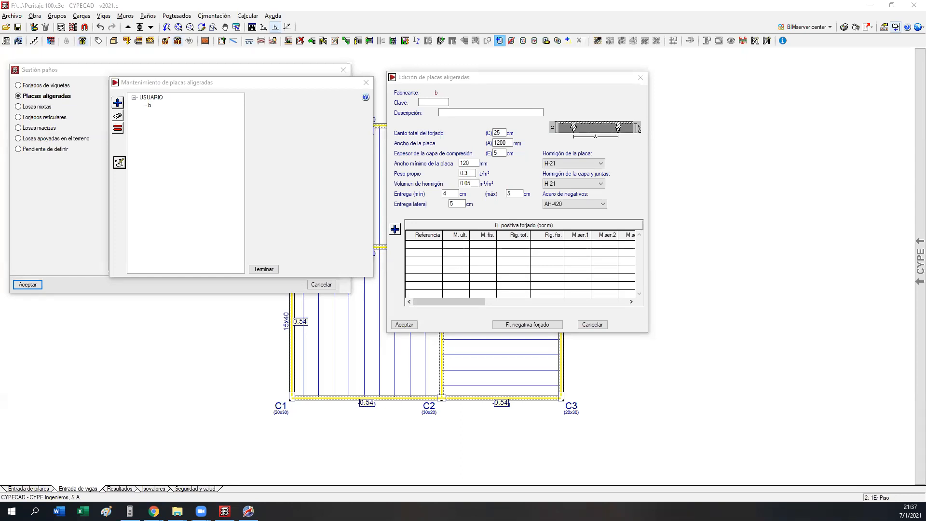
Step: Discard the blank slab definition, check the Losas mixtas options and leave the panel definition without placing anything
click(593, 324)
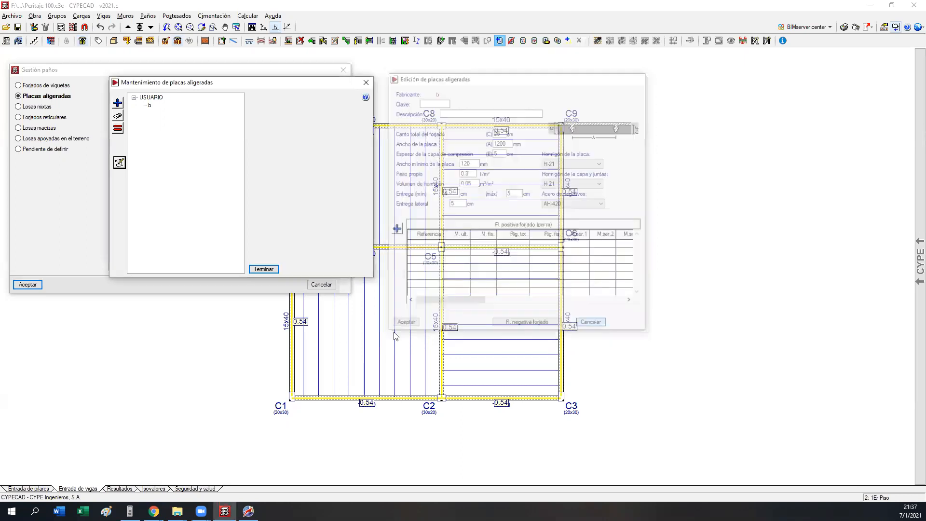
click(264, 269)
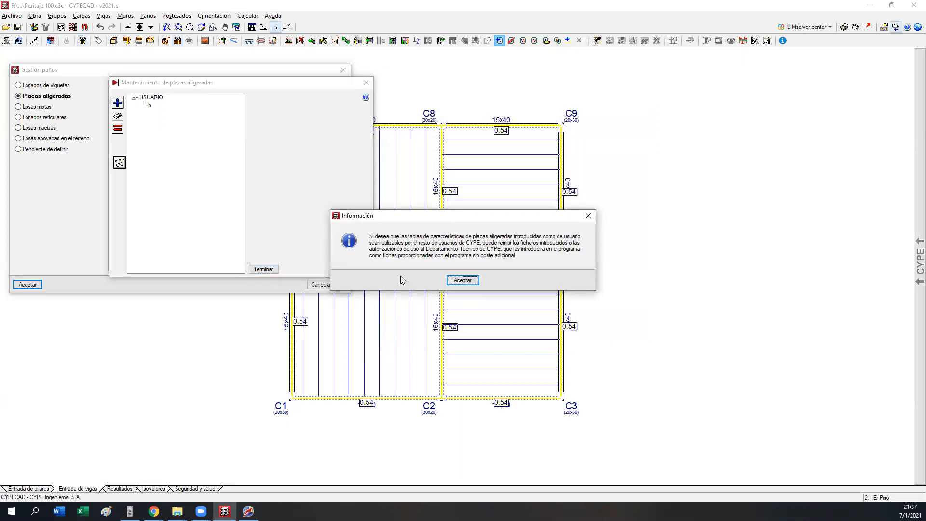
click(463, 280)
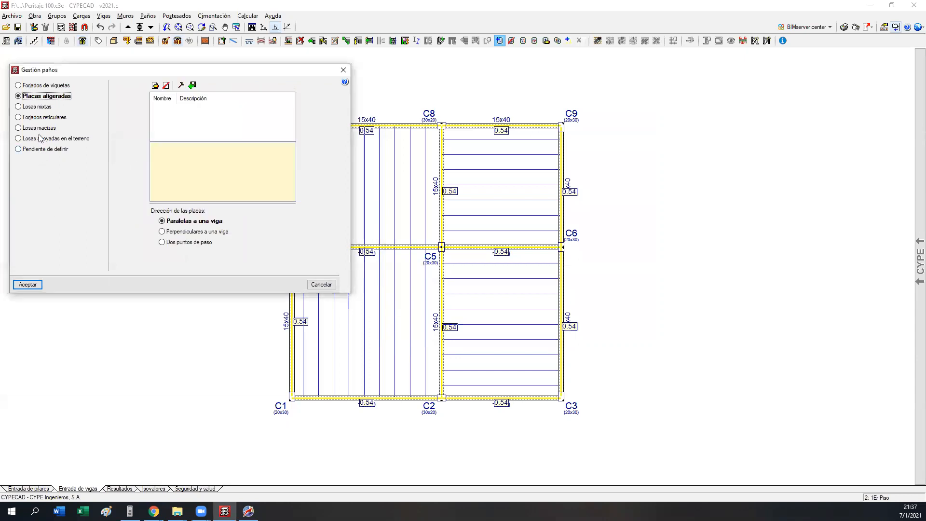
click(37, 107)
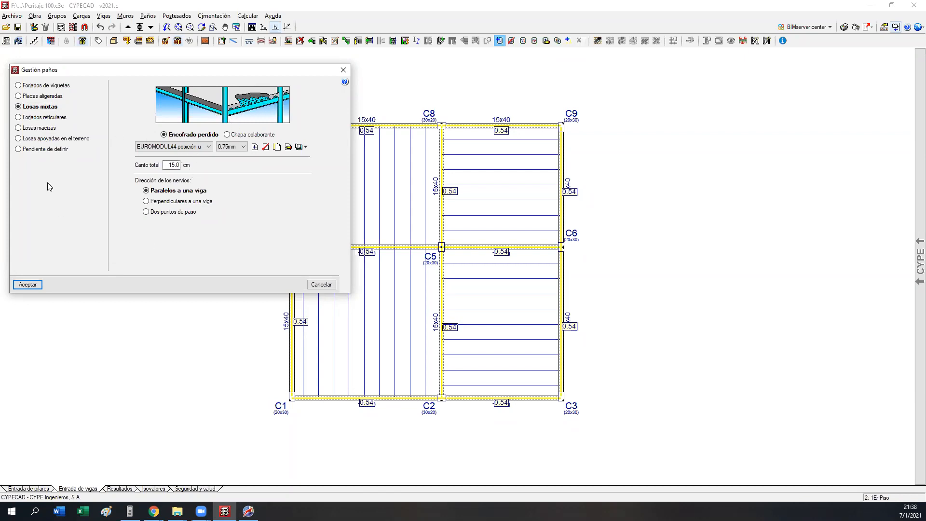
click(322, 284)
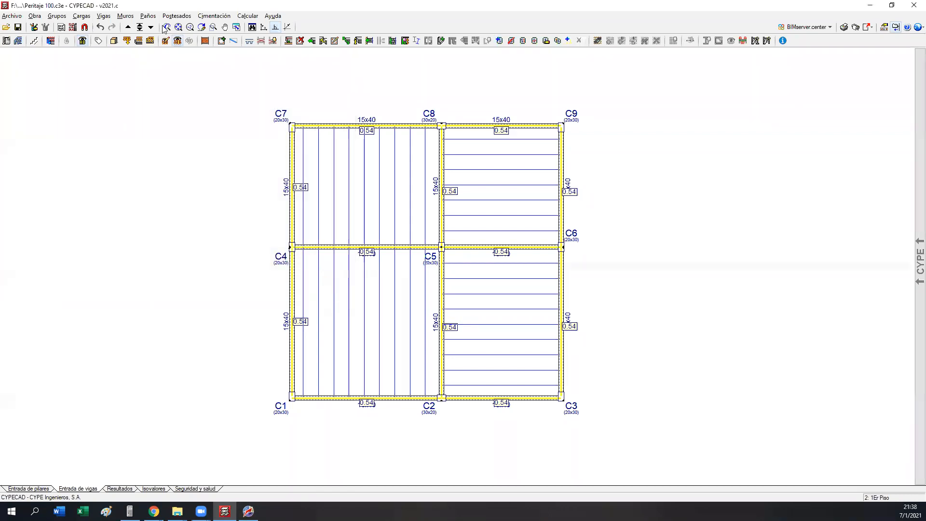
Step: Check the floor panels' fixity coefficient setting (Coef. empotramiento) and close it without picking a panel
click(205, 12)
mouse_move(247, 15)
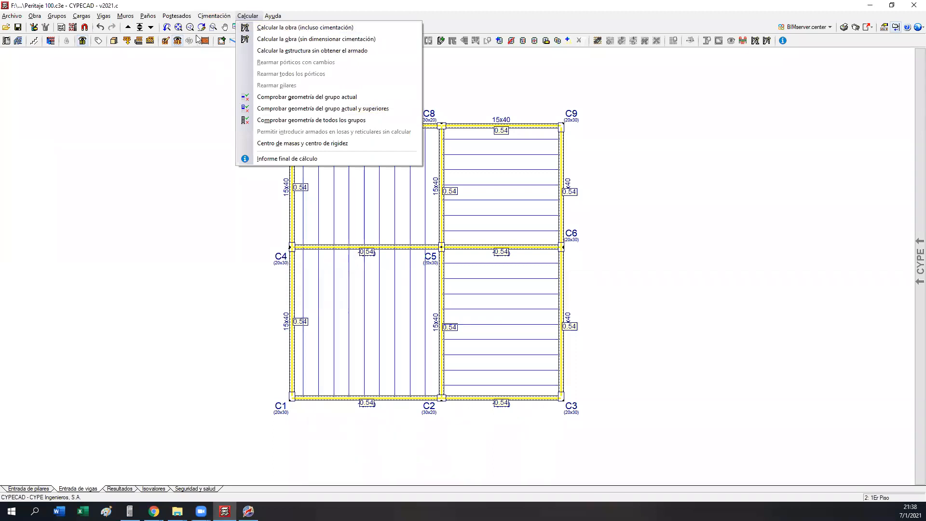
mouse_move(148, 16)
click(178, 27)
click(44, 174)
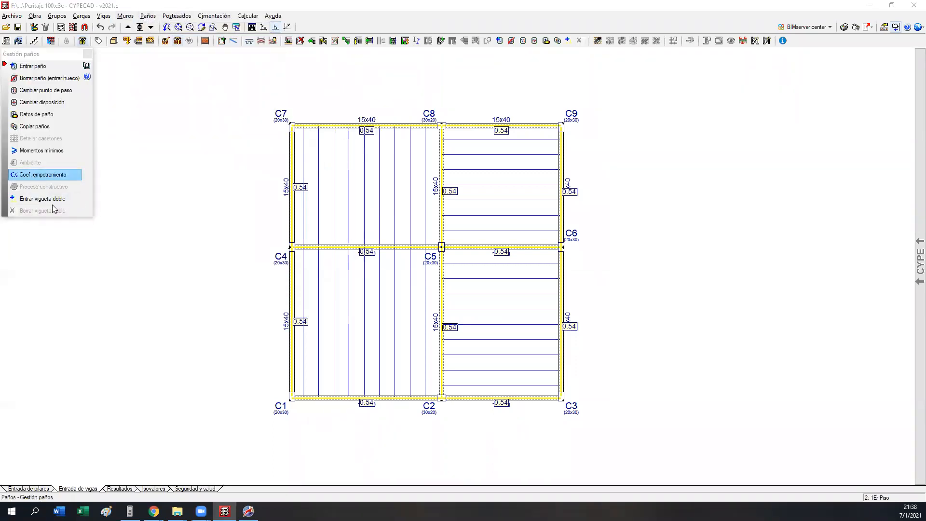
text(0)
click(490, 281)
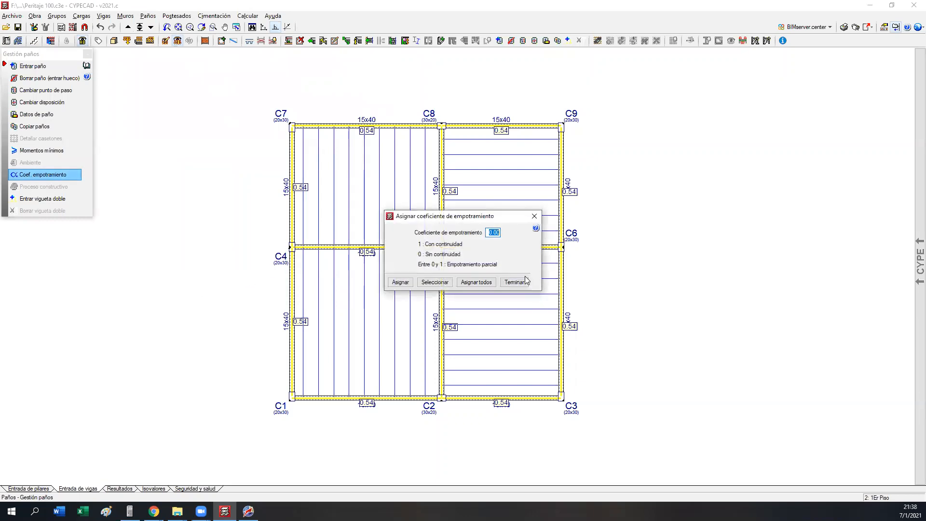
Step: Apply a 0.12 t/m² dead surface load (Cargas muertas) to all four panels of 1Er Piso
click(150, 40)
text(0.12)
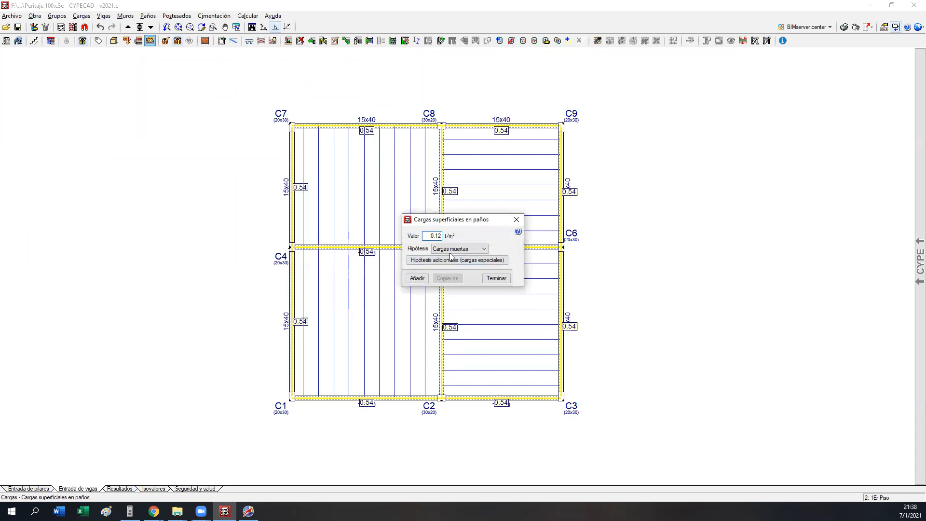
click(409, 280)
click(381, 217)
click(380, 331)
click(482, 299)
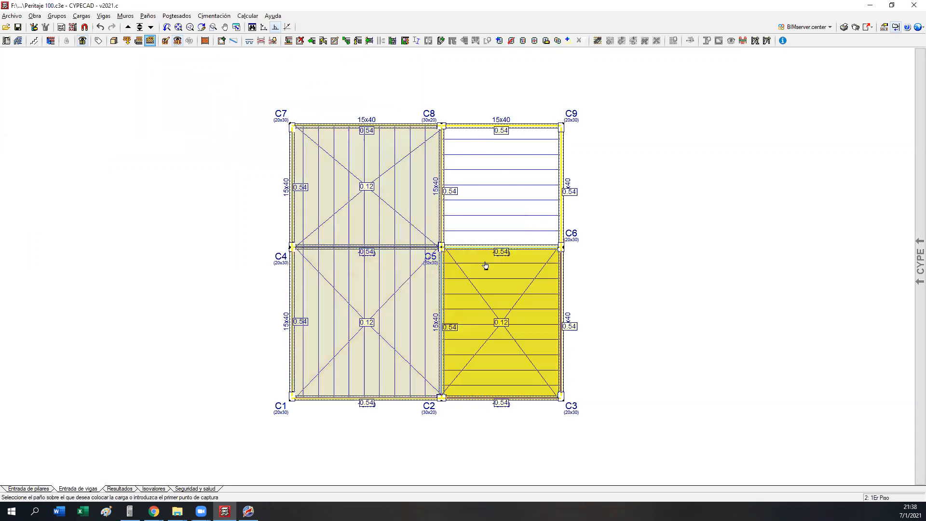
click(484, 220)
Step: Go up to 2Do Piso and copy the completed floor's beams, panels and loads into it
click(128, 27)
click(56, 16)
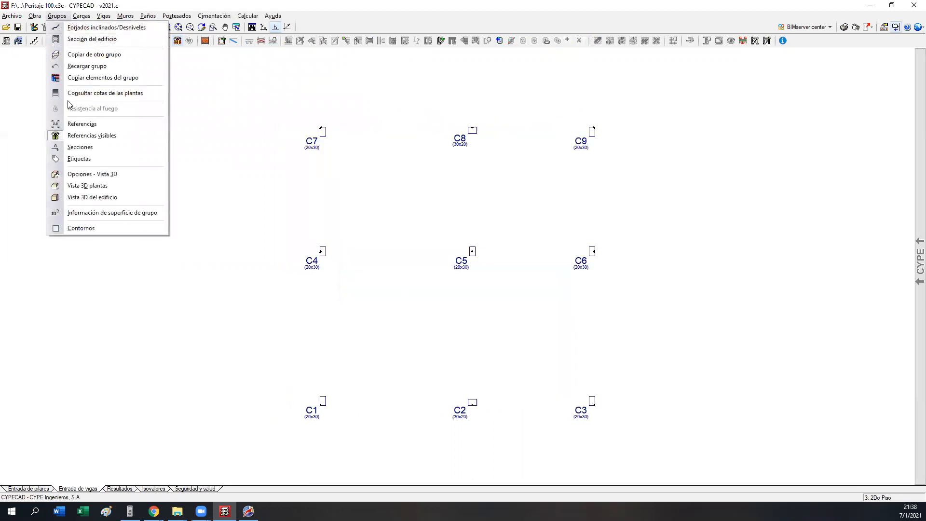
click(82, 54)
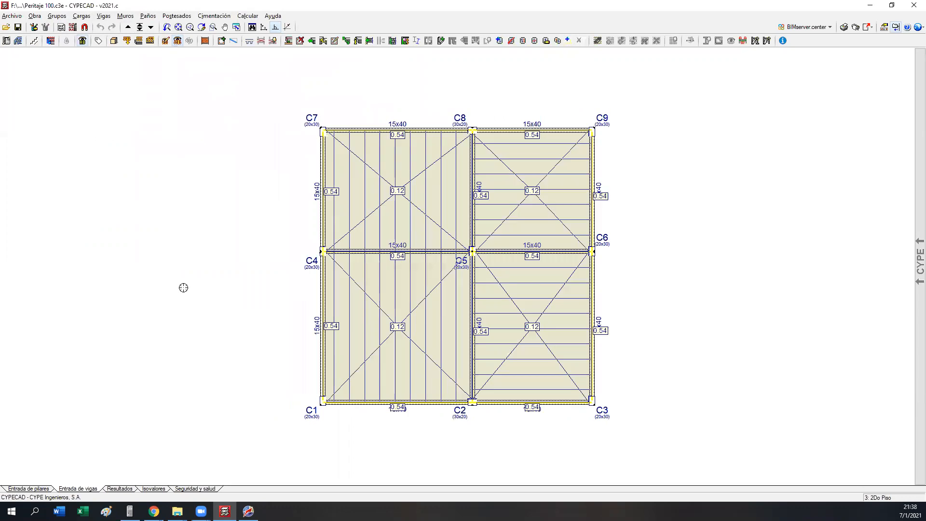
Step: Go up to the Cubierta group and copy a completed floor's beams, panels and loads into it
click(128, 27)
click(81, 16)
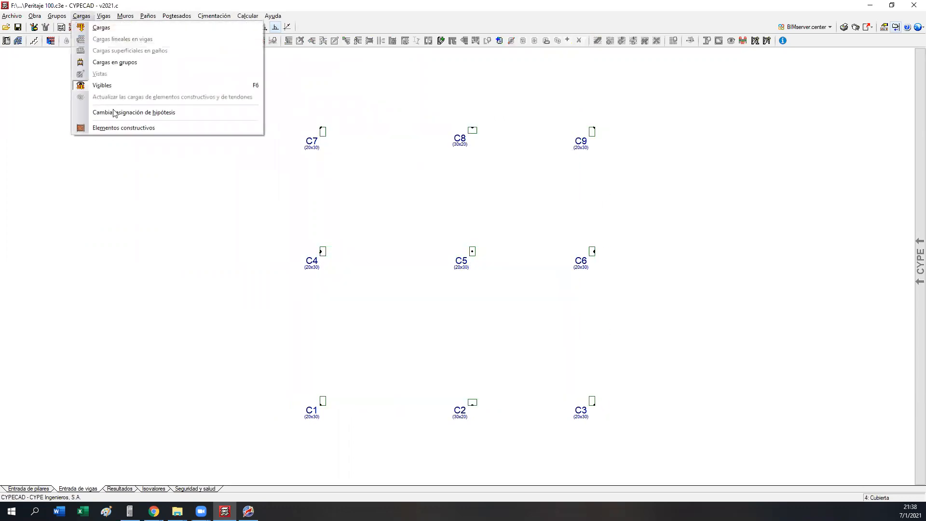
mouse_move(66, 18)
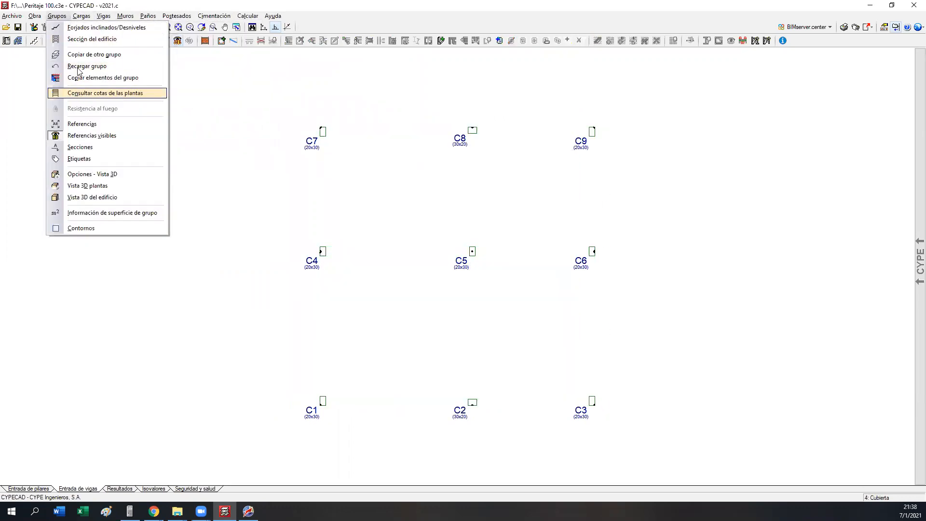
click(94, 55)
click(272, 211)
key(Return)
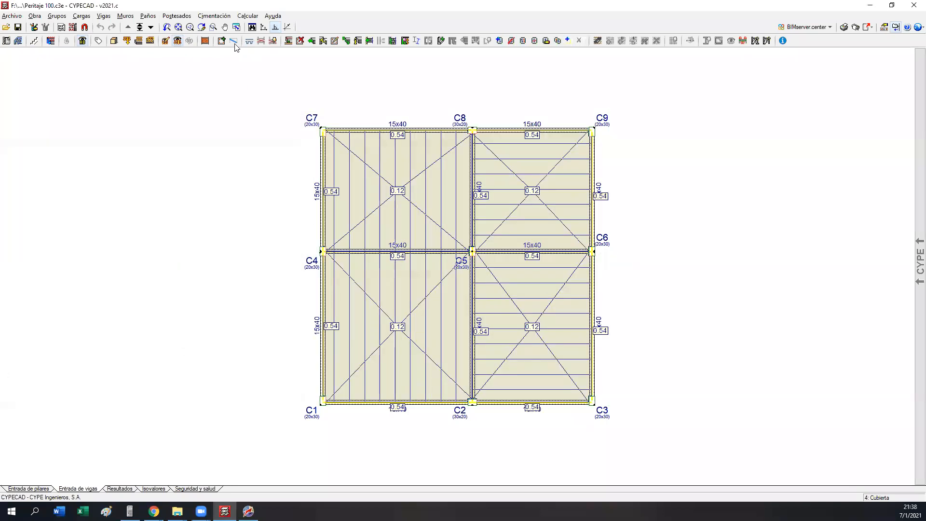
Step: Delete the surface loads from all four panels of the Cubierta group
click(127, 40)
click(461, 218)
click(468, 292)
click(295, 99)
click(649, 407)
right_click(647, 407)
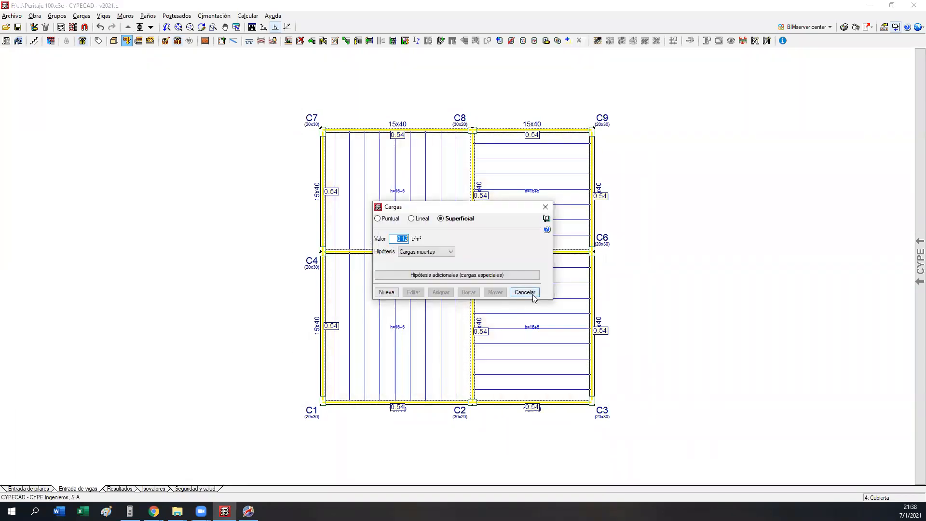
Step: Delete every uniform linear load from the beams of the Cubierta group
click(412, 219)
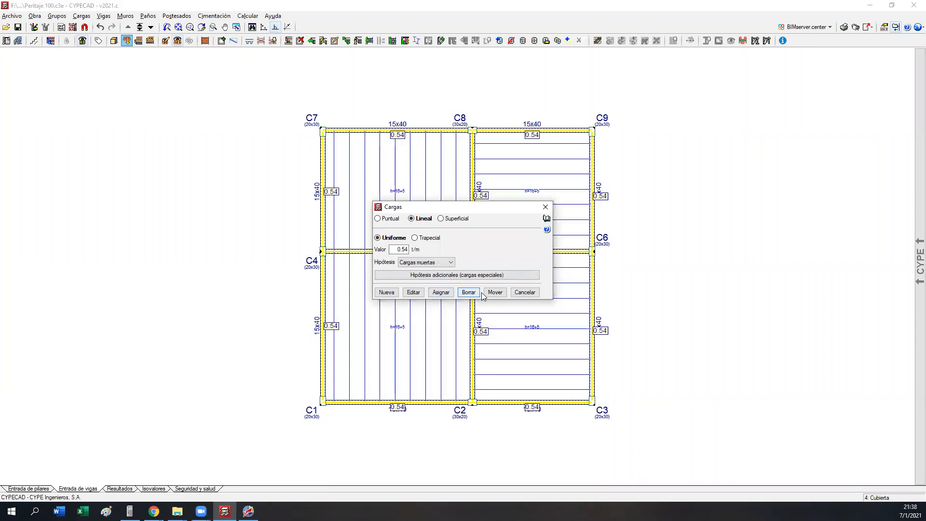
click(470, 293)
click(280, 100)
click(728, 413)
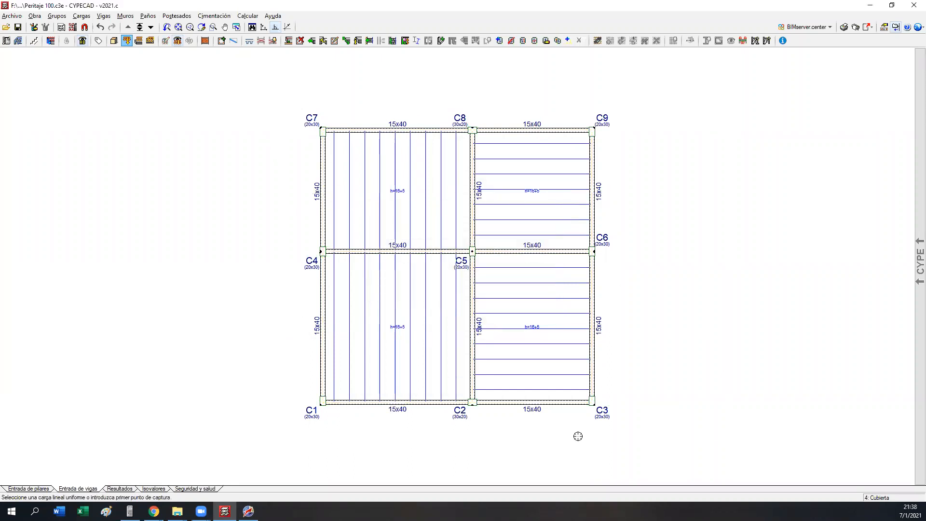
Step: Add a 0.20 t/m dead linear load to the perimeter beams of the Cubierta group
click(138, 40)
text(0.20)
click(417, 278)
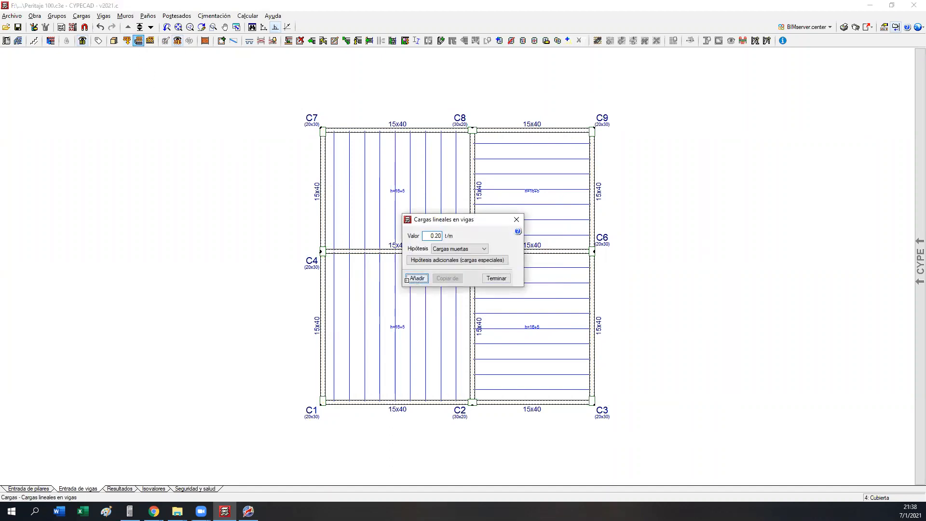
click(322, 329)
click(323, 195)
click(365, 135)
click(541, 135)
click(593, 203)
click(593, 328)
click(525, 411)
click(443, 395)
right_click(393, 443)
click(490, 279)
Step: Switch to the Cimentación group and place single-column tapered footings under all nine columns
click(139, 27)
click(215, 305)
click(214, 15)
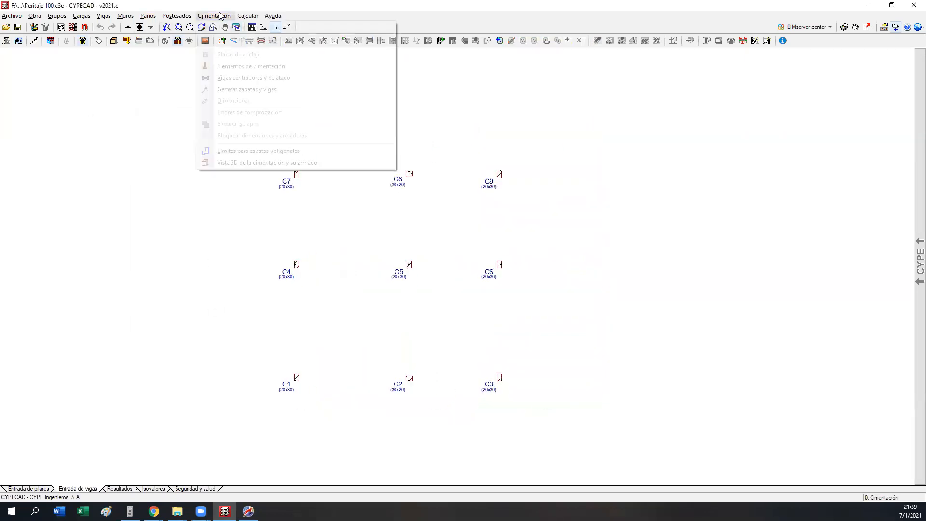
click(230, 66)
click(53, 66)
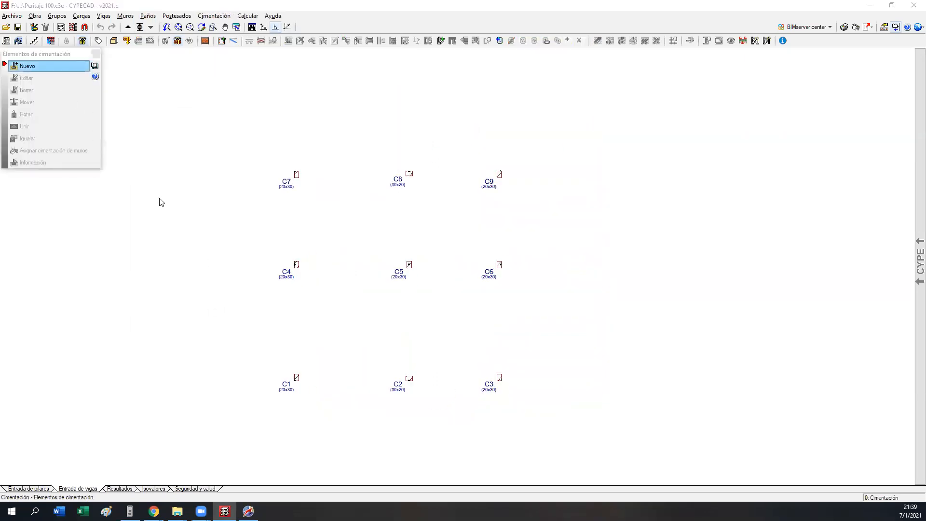
click(484, 257)
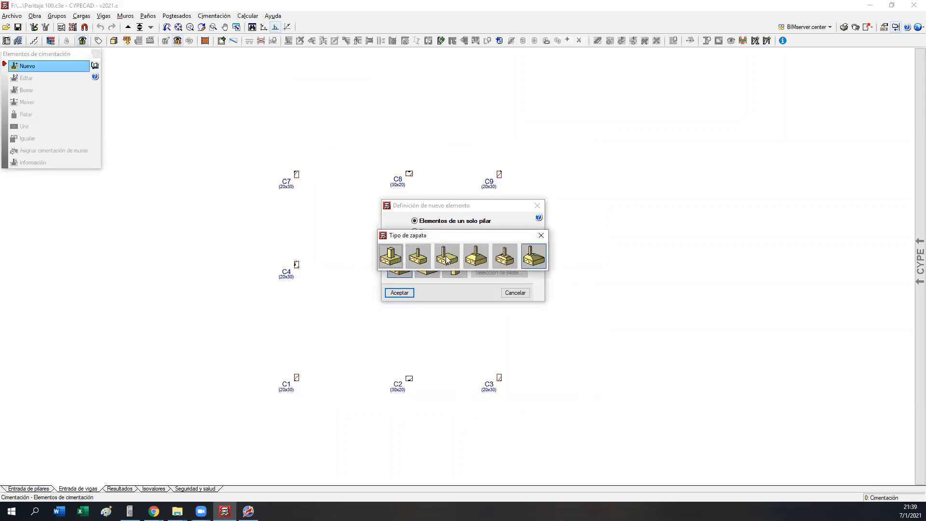
click(398, 293)
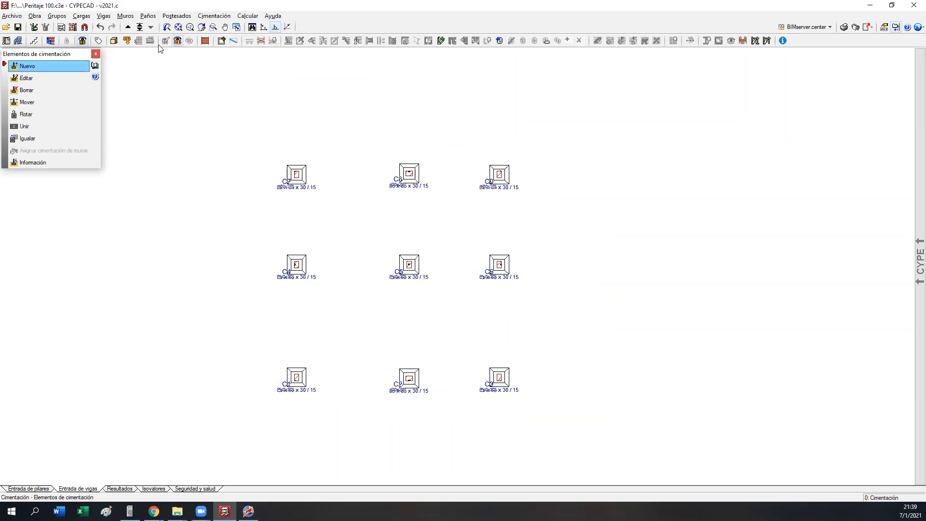
Step: Inspect the complete building with its footings in the 3D view, then return to the plan
click(113, 41)
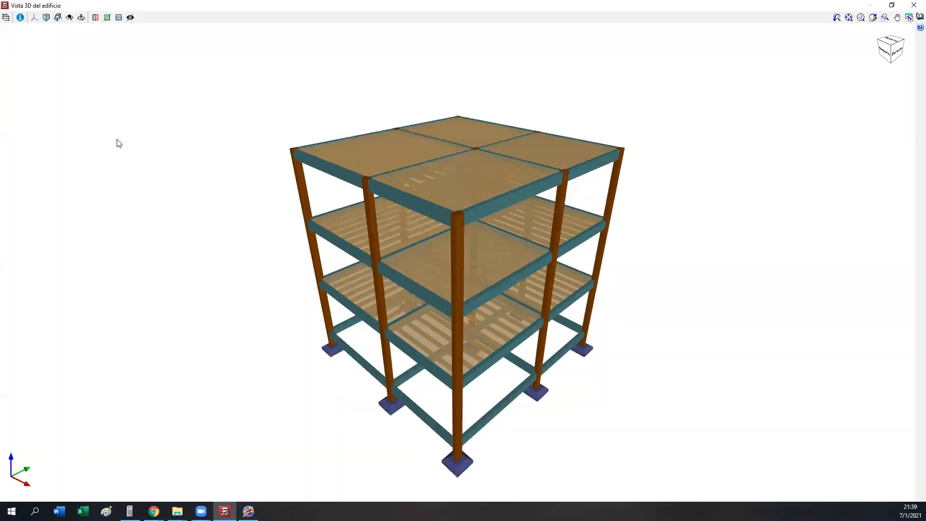
drag(459, 322, 472, 281)
click(915, 5)
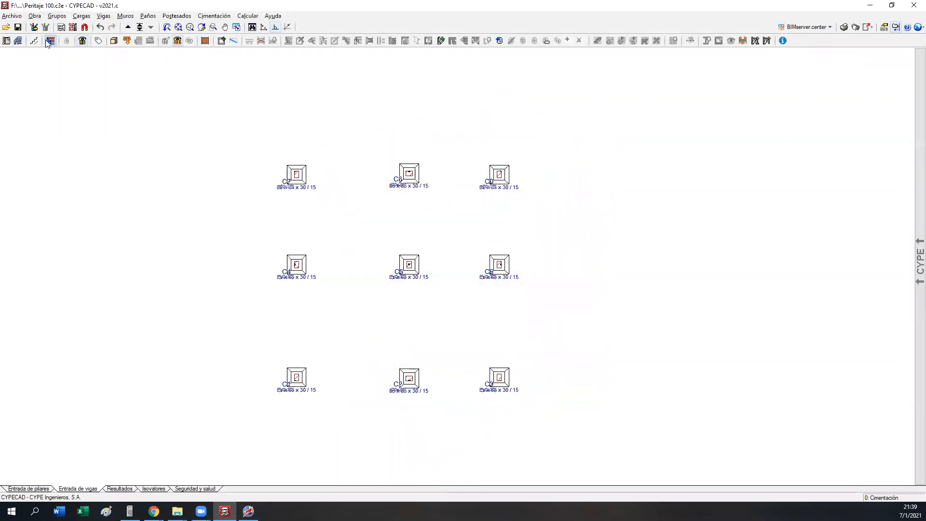
Step: Calculate the whole Peritaje 100 structure, including the foundation
click(250, 17)
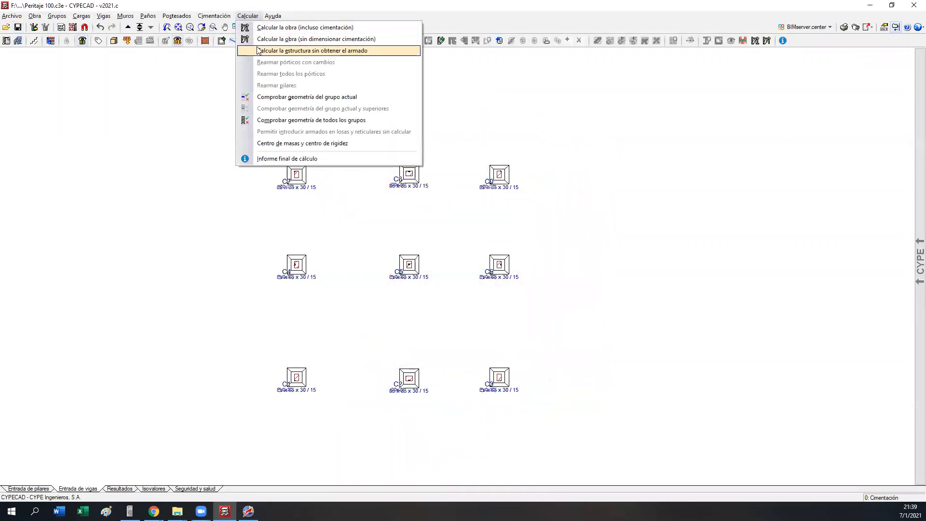
click(271, 27)
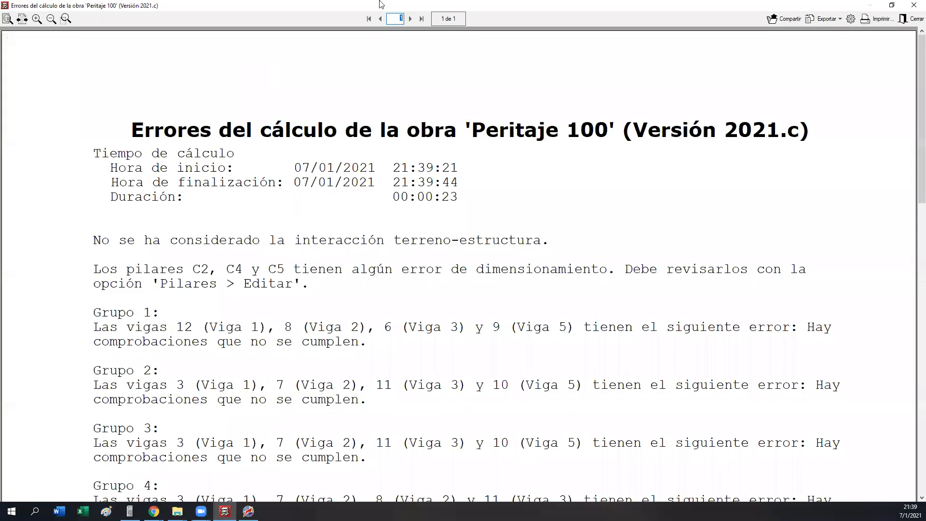
Step: Close the calculation error report and open column C4 in the column editor from the results, enlarged to full screen
click(913, 19)
middle_drag(342, 242, 311, 238)
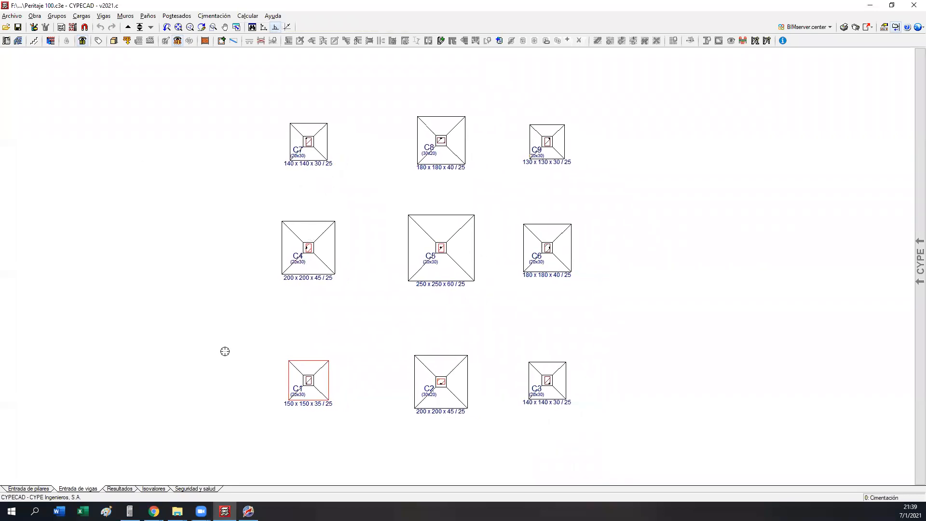
scroll(392, 361, up, 2)
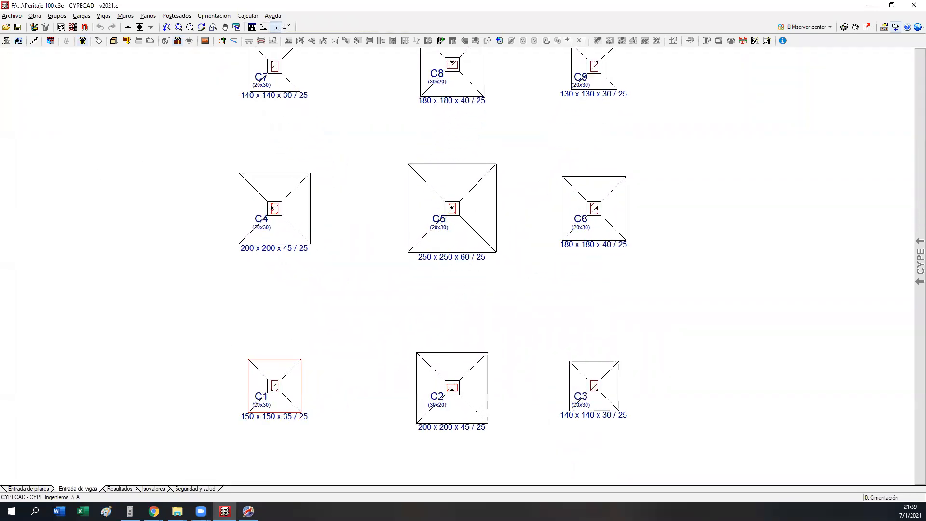
click(120, 489)
click(282, 41)
click(264, 225)
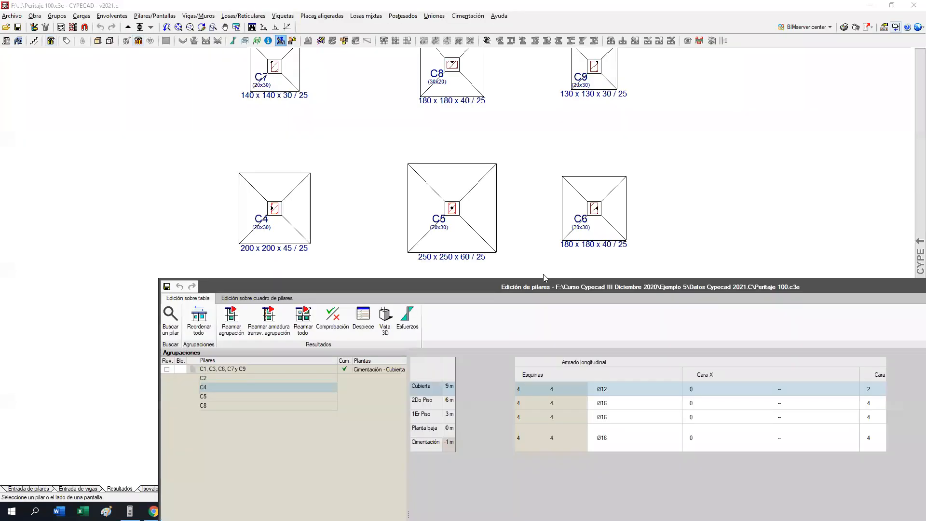
mouse_move(403, 166)
mouse_down()
mouse_move(430, 242)
mouse_move(405, 260)
mouse_move(331, 5)
mouse_move(337, 19)
mouse_up()
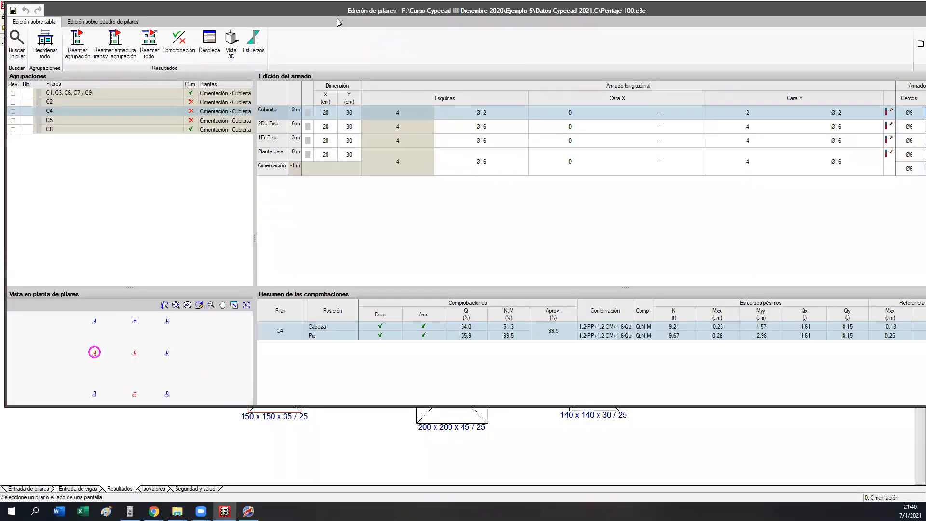
drag(844, 13, 688, 45)
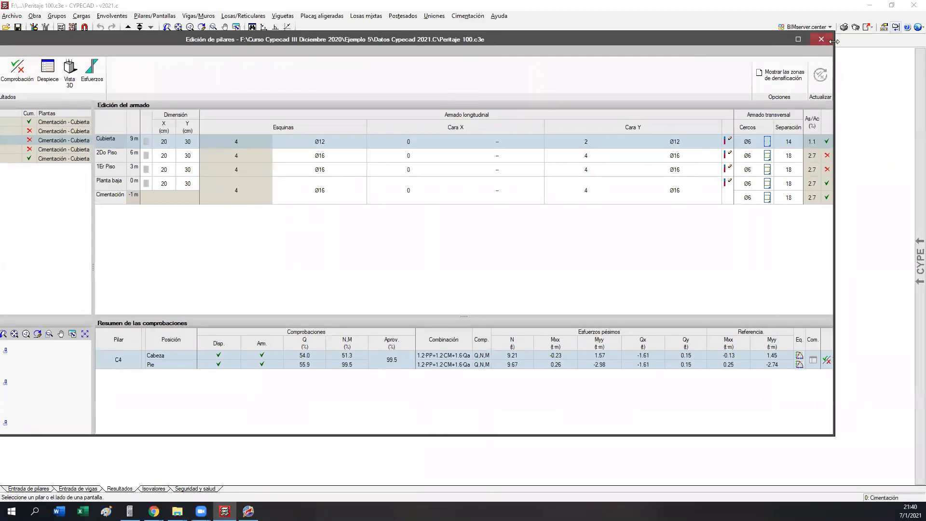
click(797, 42)
Step: Resize column C2 along X on all levels, trying 40 cm first and settling on 35 cm
click(106, 98)
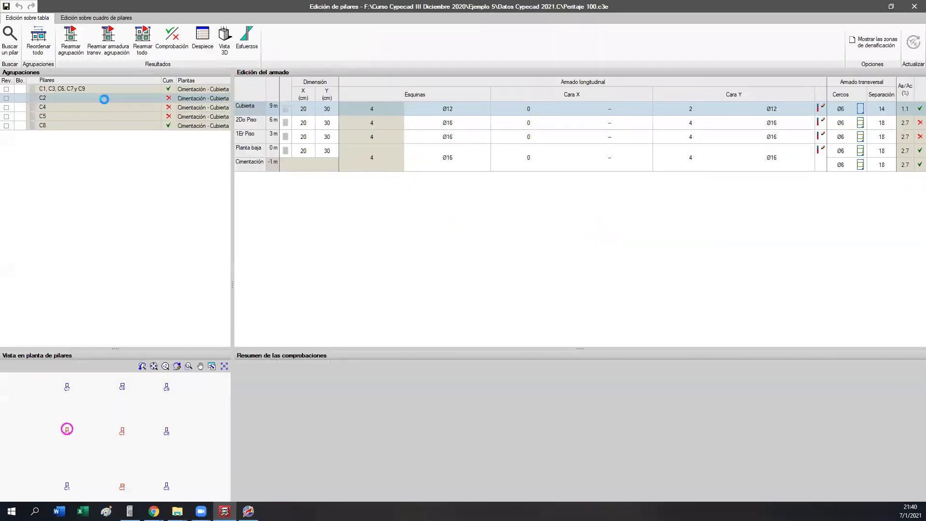
click(632, 126)
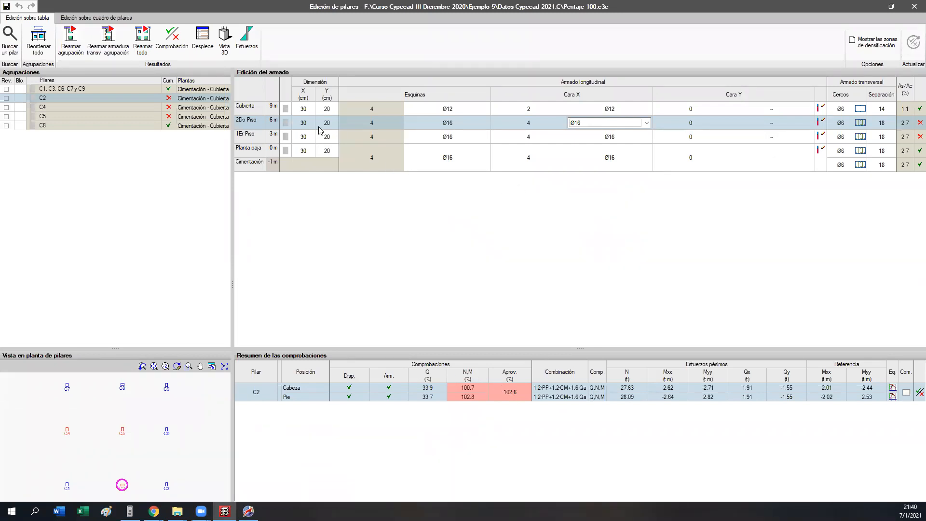
click(299, 114)
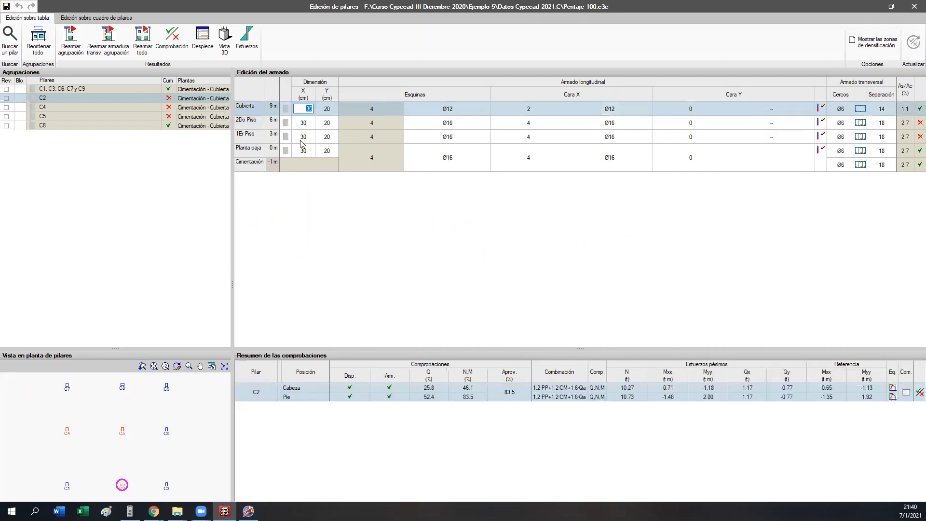
text(40)
click(301, 124)
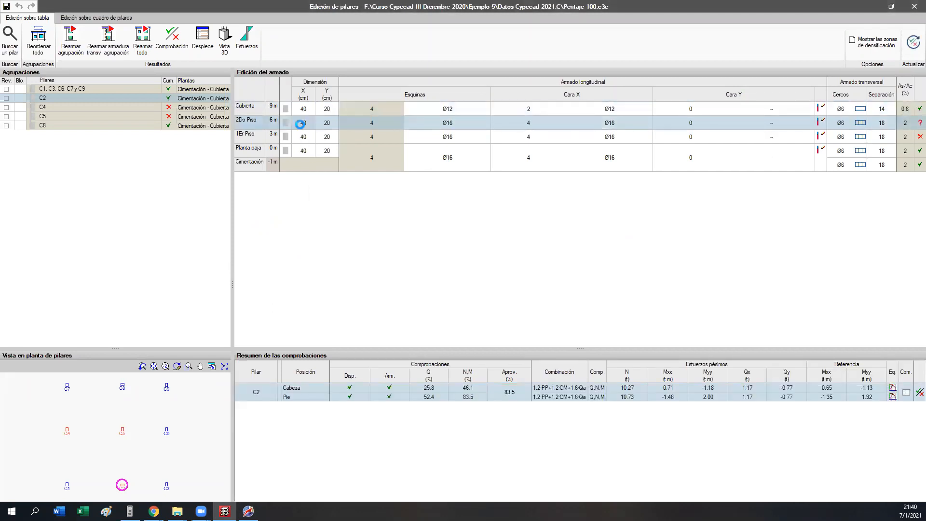
click(308, 151)
text(35)
key(Return)
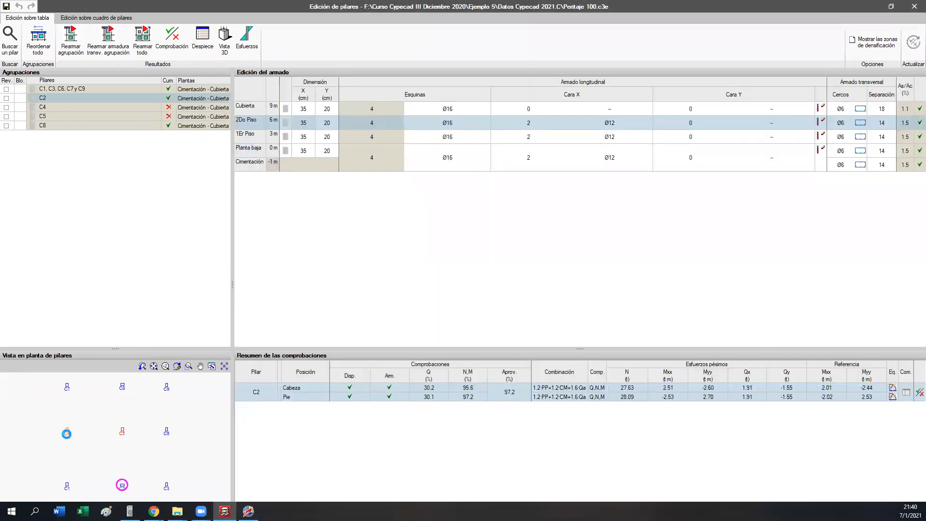
Step: Resize column C4 along Y on all levels, trying 35 cm first and settling on 40 cm
click(67, 431)
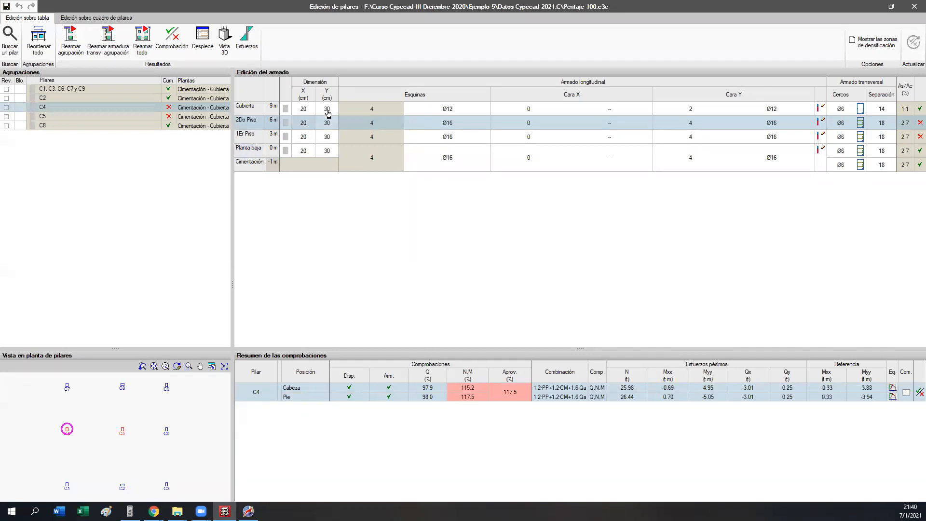
click(327, 109)
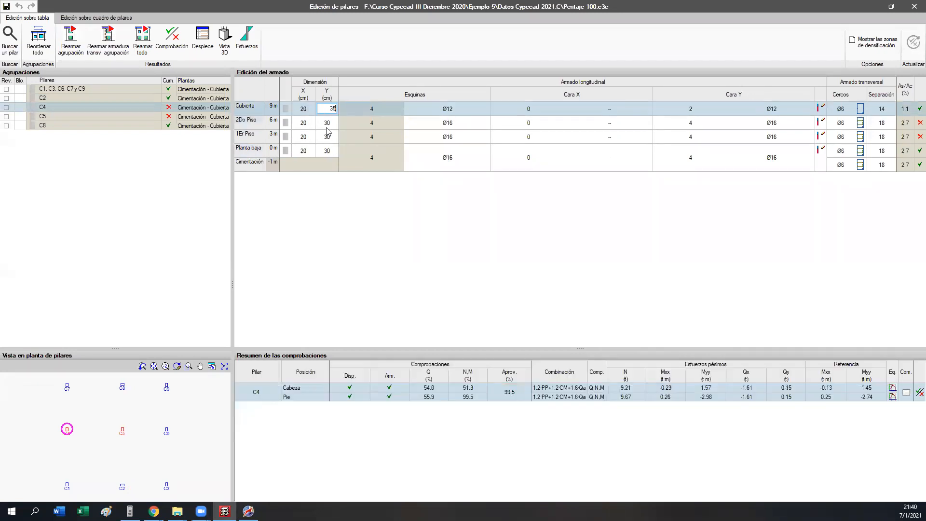
text(35)
key(Return)
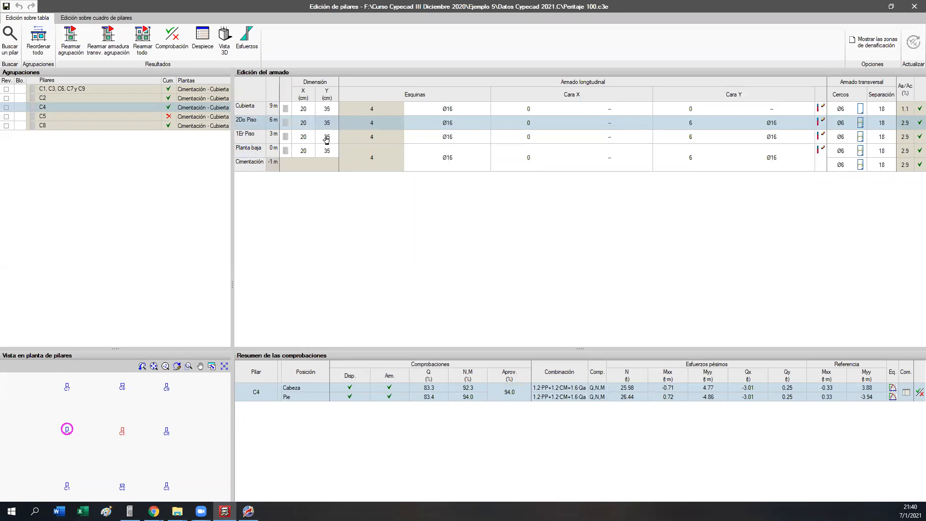
click(327, 109)
text(40)
key(Return)
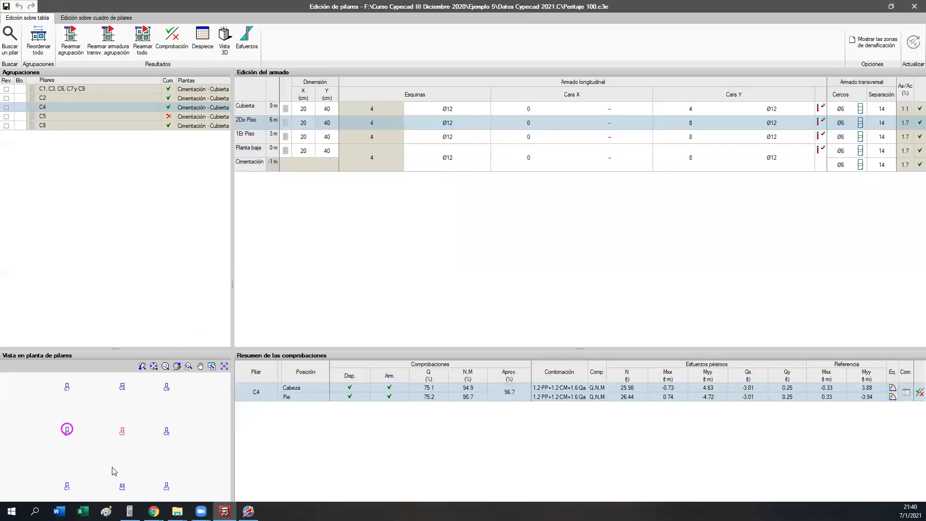
Step: Resize column C5 along Y on all levels, trying 35 and 40 cm before setting 45 cm, and close the column editor, keeping the changes
click(123, 453)
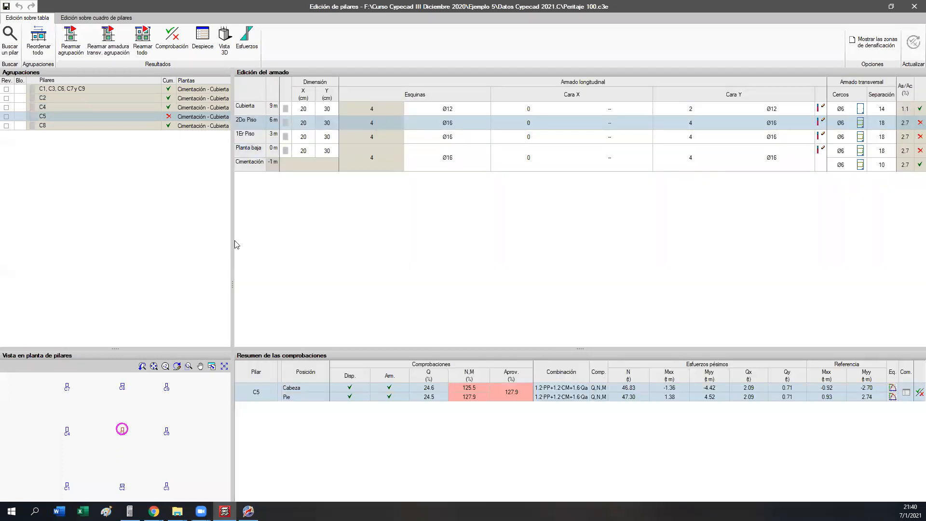
click(327, 122)
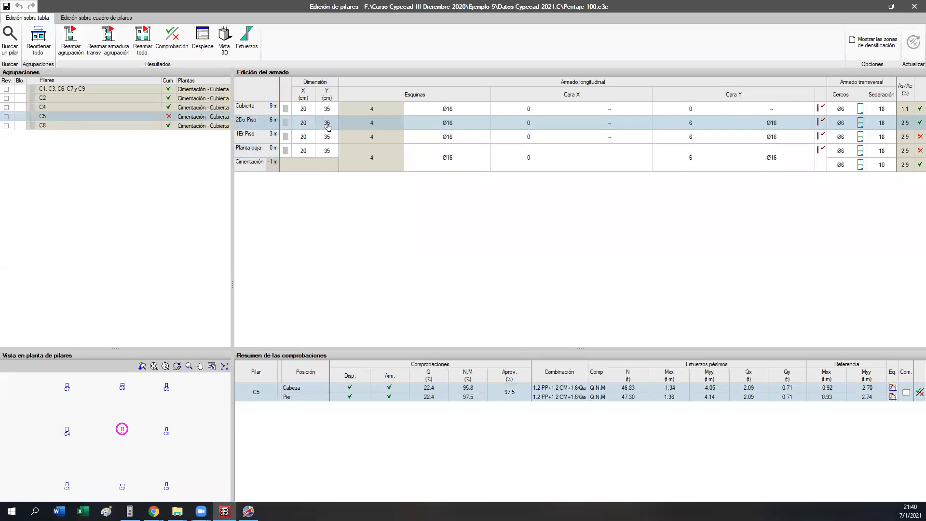
click(332, 108)
text(40)
key(Return)
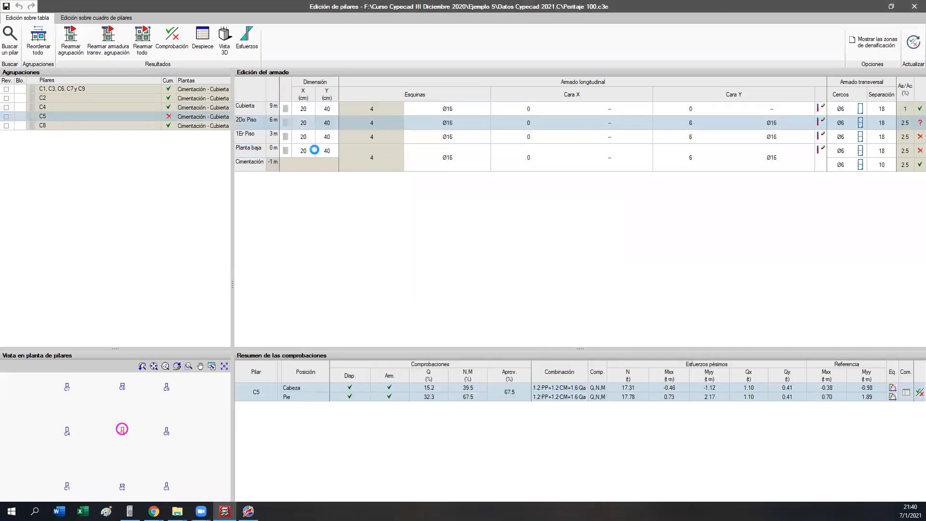
click(329, 110)
text(45)
click(325, 123)
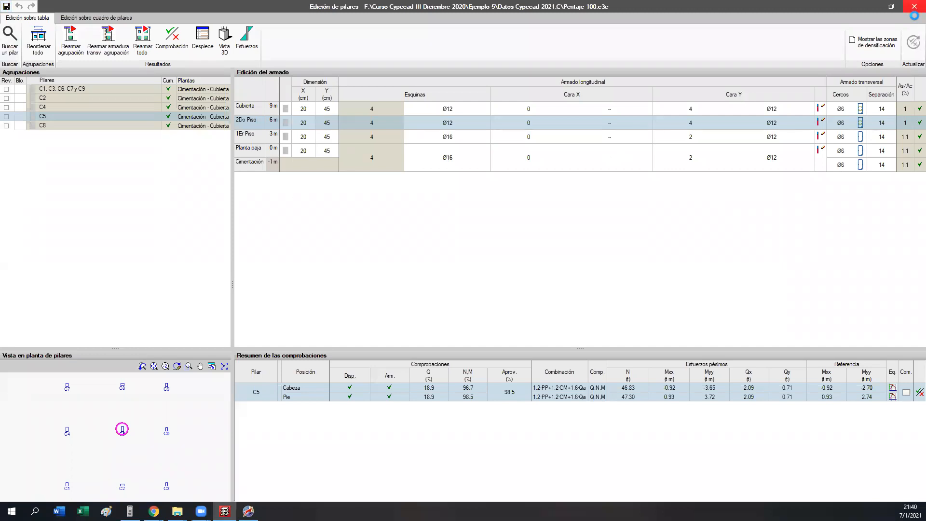
click(912, 10)
click(419, 276)
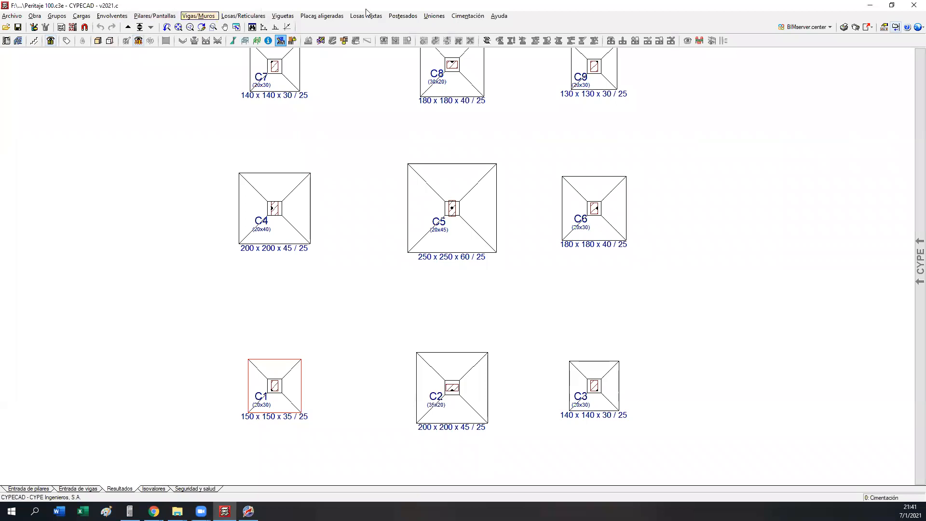
Step: Replace the footings under columns C4, C5 and C2 with new single-column tapered footings
click(467, 15)
click(475, 66)
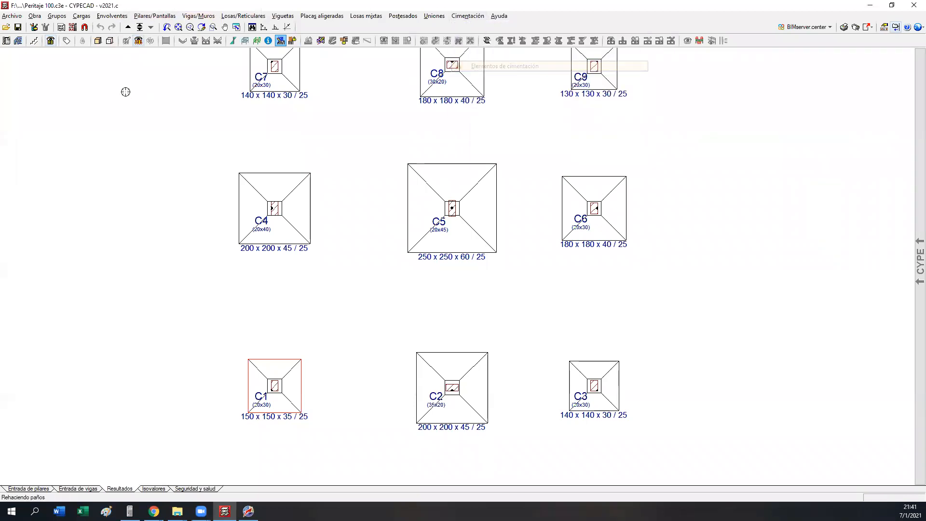
click(27, 66)
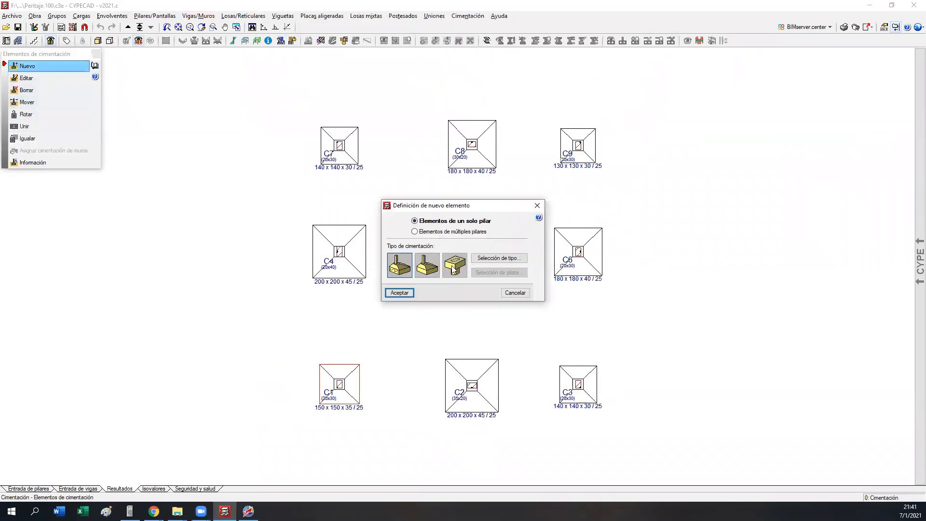
click(497, 258)
click(476, 261)
click(397, 291)
click(340, 253)
click(472, 251)
click(472, 385)
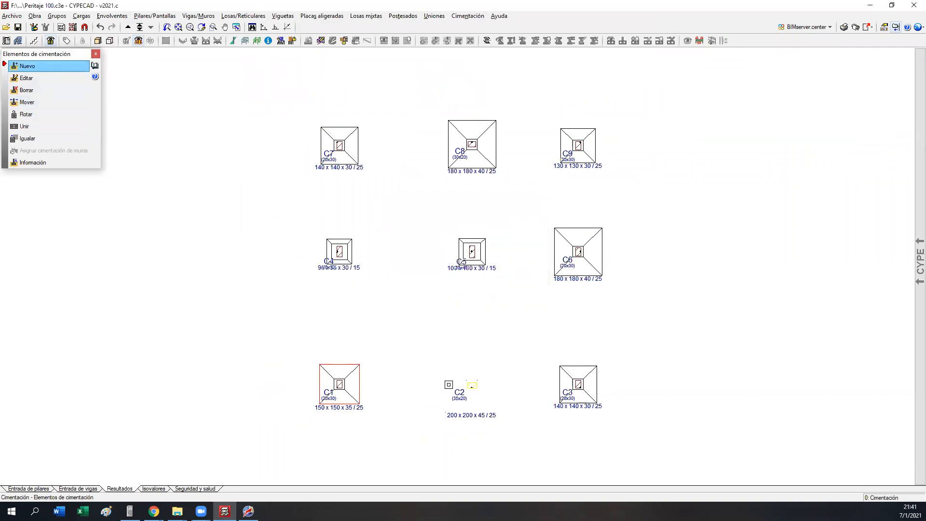
click(467, 16)
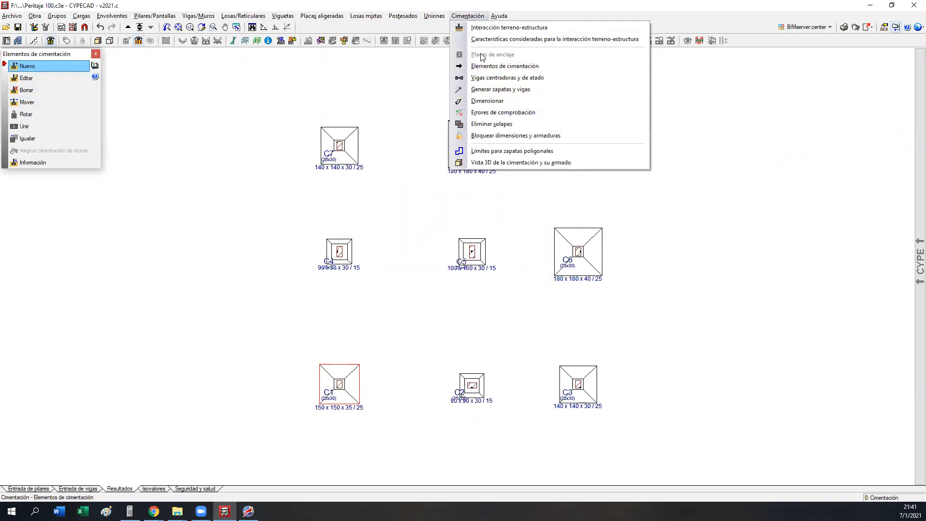
click(480, 90)
click(528, 289)
Step: Run the foundation dimensioning to size the footings for the resized columns
click(467, 16)
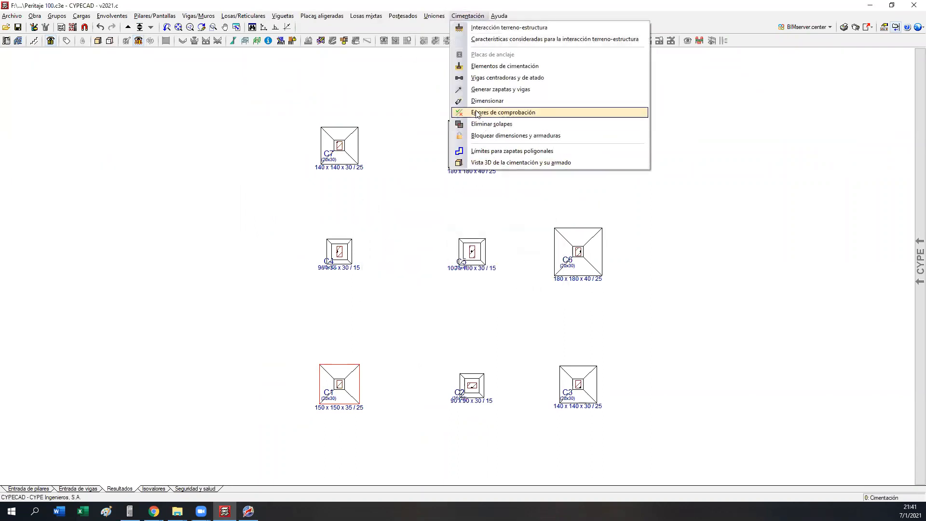
click(487, 100)
click(395, 312)
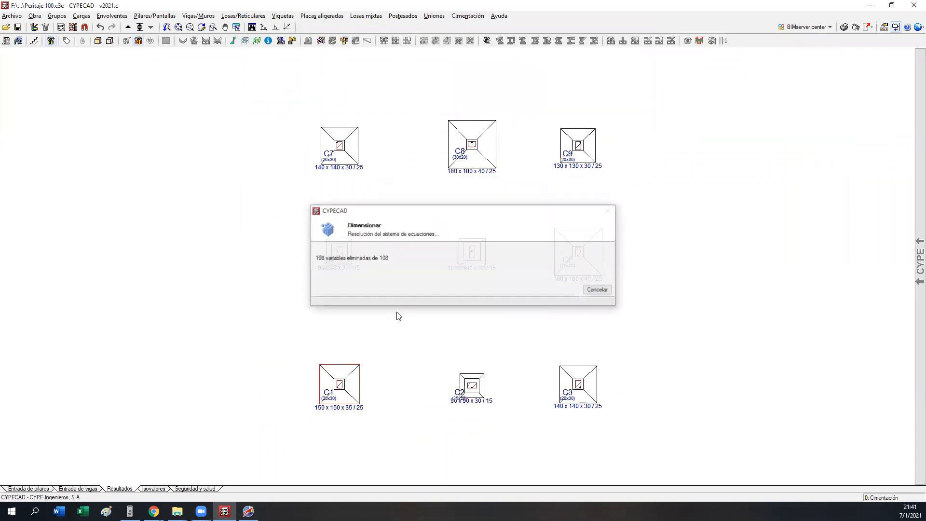
middle_drag(396, 256, 354, 247)
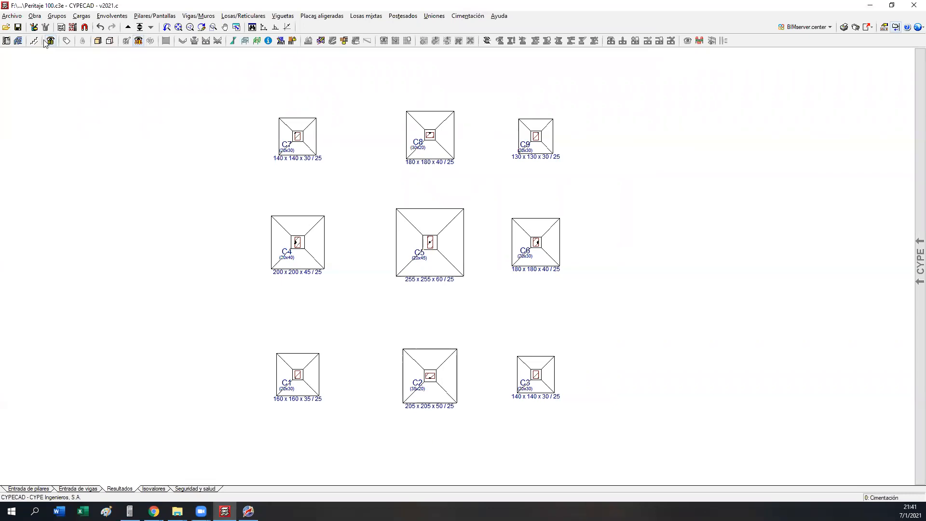
Step: Open the 3D building view and examine the columns, beams, joist floors and footings from several sides and from below
middle_drag(30, 42, 73, 51)
click(99, 42)
drag(406, 308, 469, 293)
scroll(468, 293, up, 5)
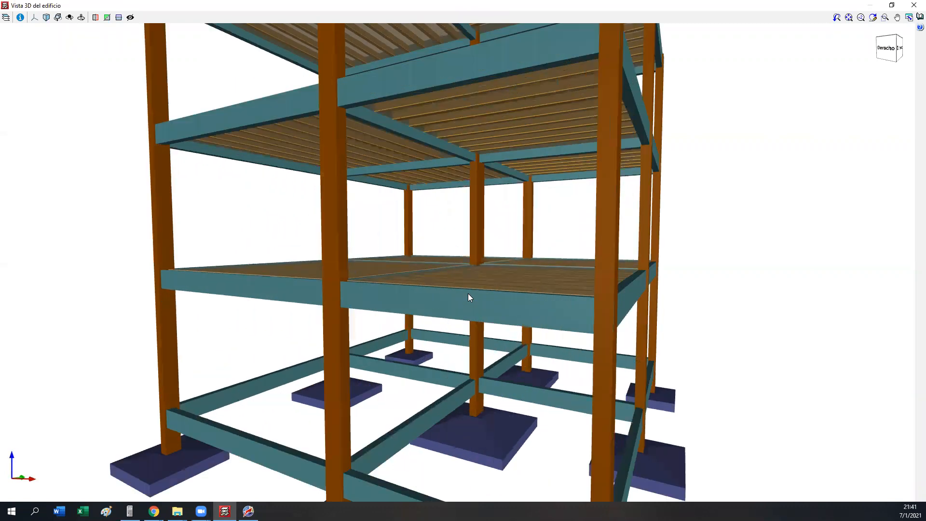
scroll(469, 292, up, 1)
mouse_move(453, 258)
mouse_down()
mouse_move(340, 265)
mouse_move(514, 265)
mouse_up()
drag(606, 259, 362, 269)
scroll(579, 141, up, 3)
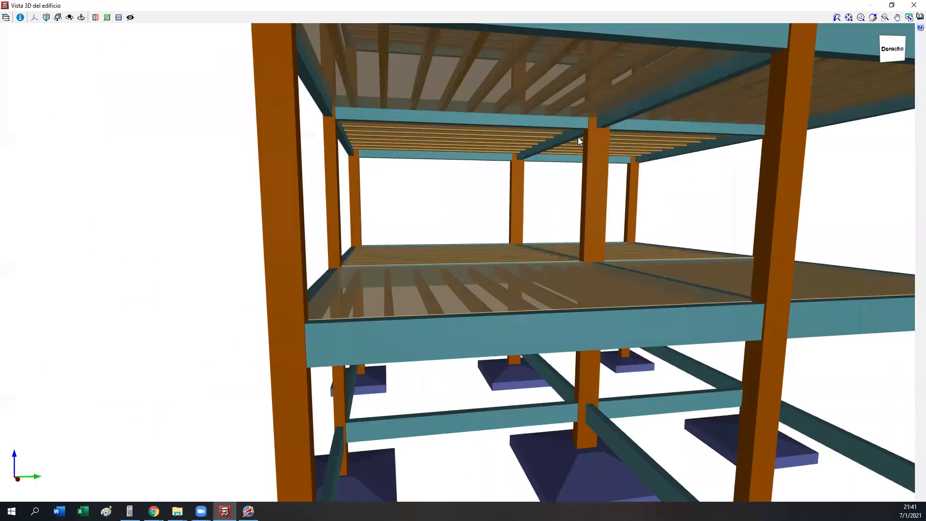
scroll(548, 401, up, 4)
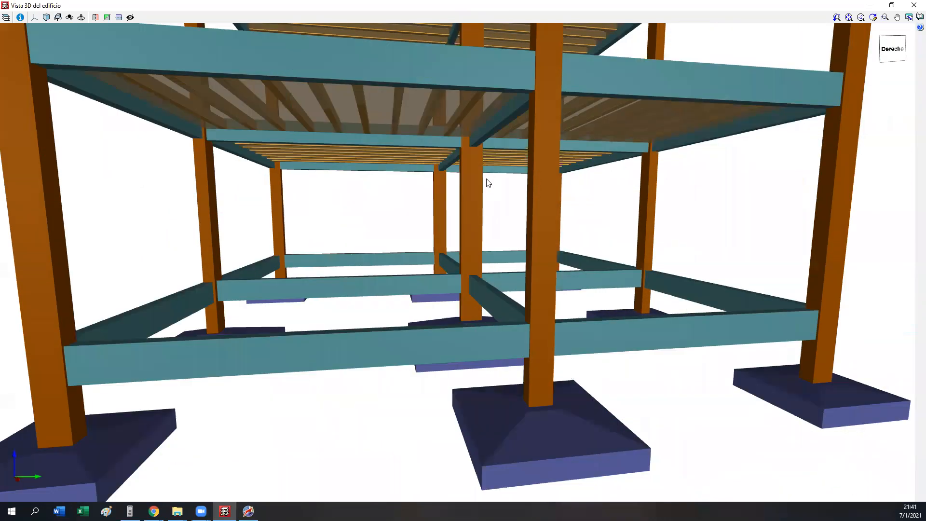
middle_drag(474, 241, 496, 369)
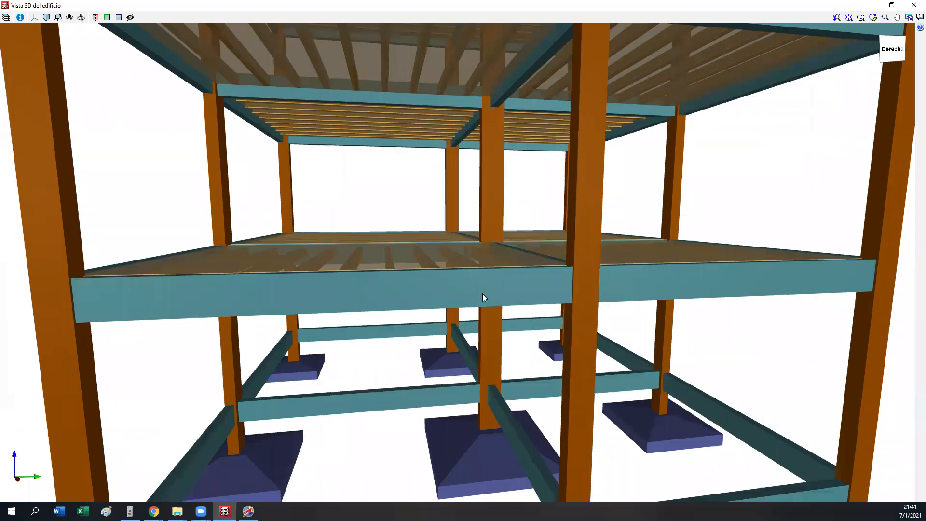
drag(489, 156, 719, 165)
middle_drag(326, 195, 304, 211)
middle_drag(639, 219, 521, 221)
scroll(449, 215, down, 5)
mouse_move(548, 199)
mouse_down()
mouse_move(385, 188)
mouse_move(400, 193)
mouse_up()
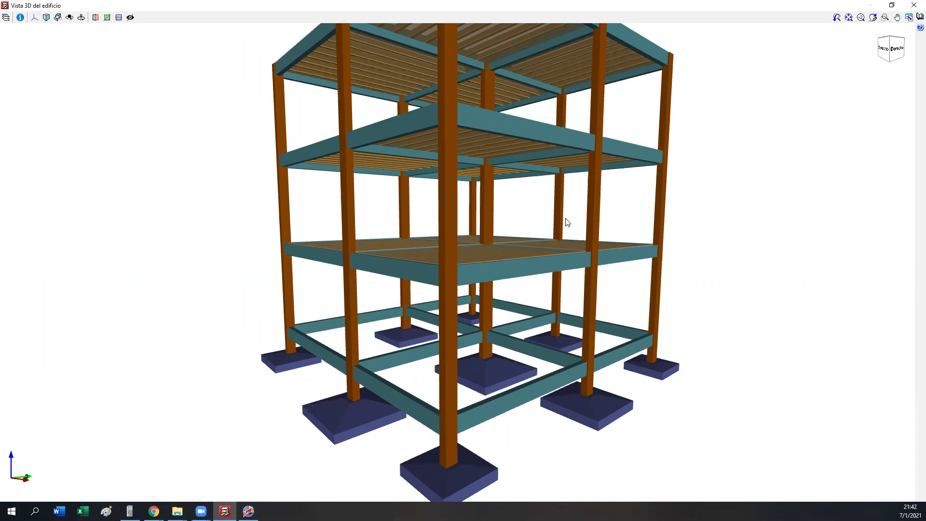
scroll(365, 260, down, 2)
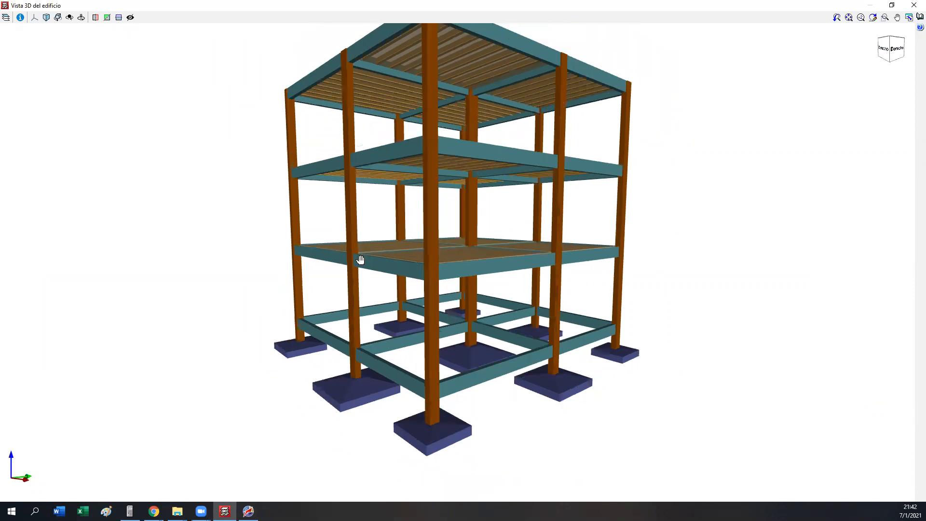
middle_drag(360, 260, 352, 275)
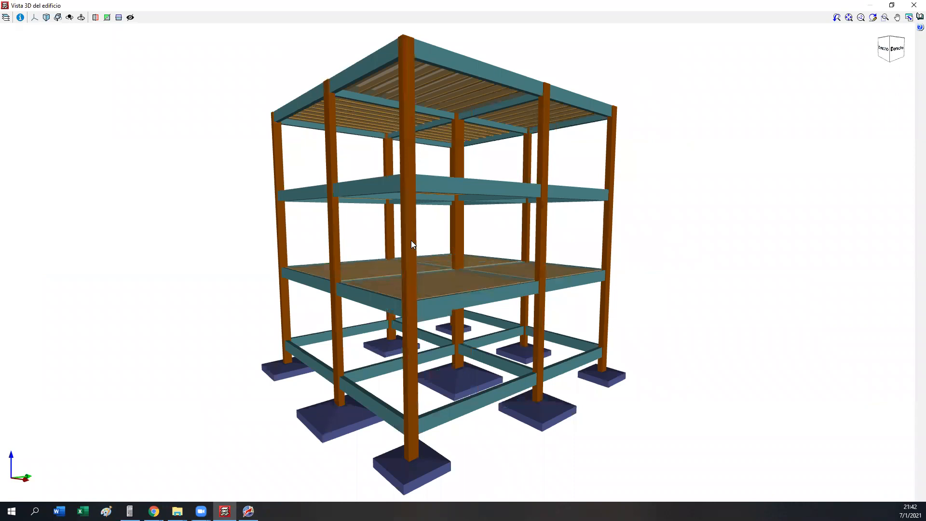
shift+middle_drag(414, 248, 484, 272)
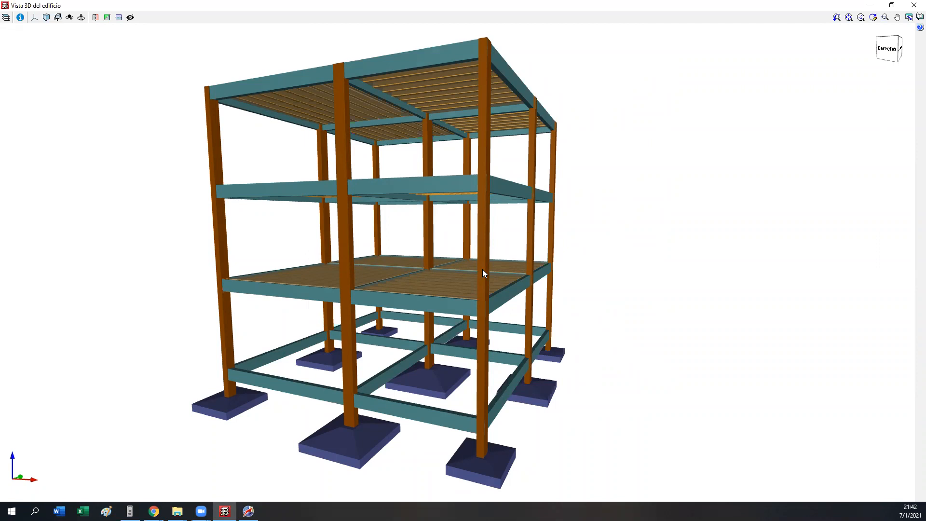
middle_drag(498, 353, 546, 270)
drag(445, 321, 299, 324)
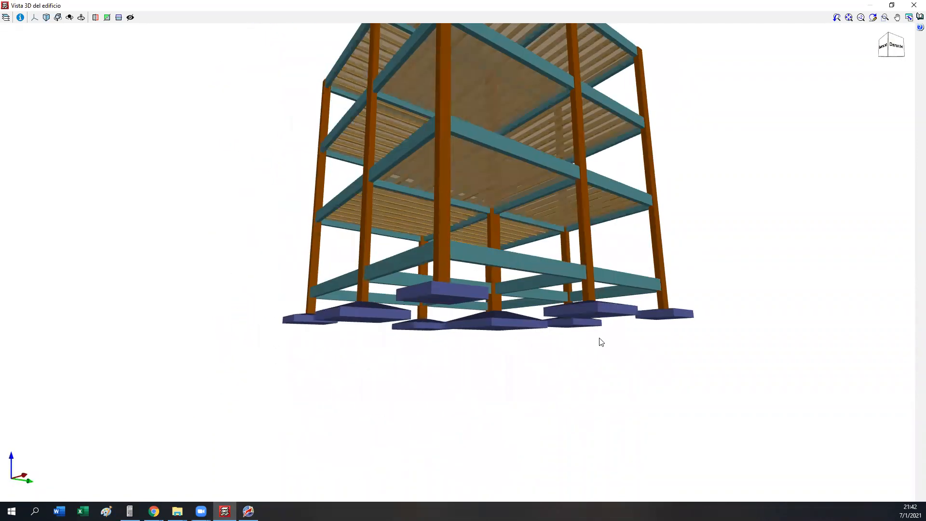
Step: Examine the tapered footings, the tie beams above them and the lower columns and floors from all around the building in the 3D view
drag(482, 329, 771, 339)
drag(387, 348, 614, 352)
middle_drag(266, 377, 500, 334)
mouse_move(472, 356)
mouse_down()
mouse_move(467, 343)
mouse_move(512, 346)
mouse_move(354, 347)
mouse_move(470, 348)
mouse_up()
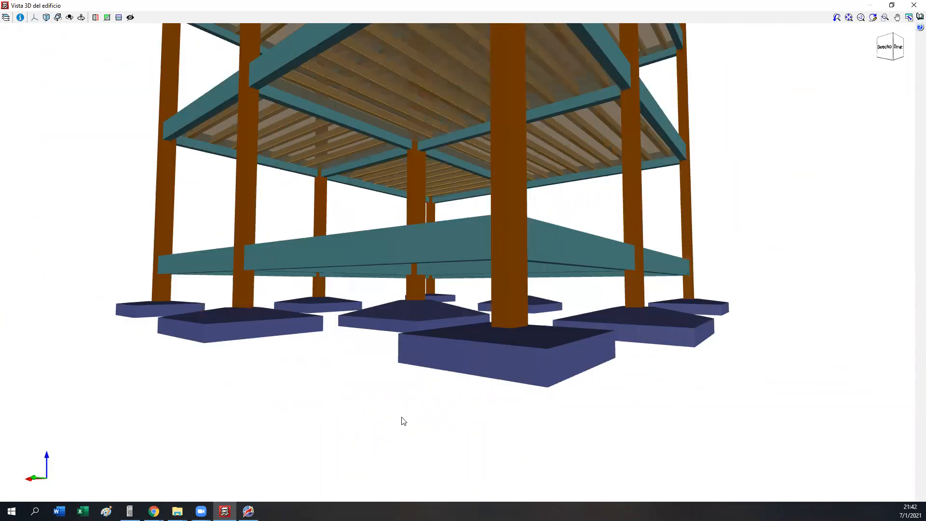
middle_drag(473, 374, 345, 389)
drag(582, 341, 427, 333)
scroll(426, 332, down, 2)
middle_drag(427, 332, 426, 379)
mouse_move(427, 384)
mouse_down()
mouse_move(450, 362)
mouse_move(458, 370)
mouse_move(438, 380)
mouse_move(312, 383)
mouse_up()
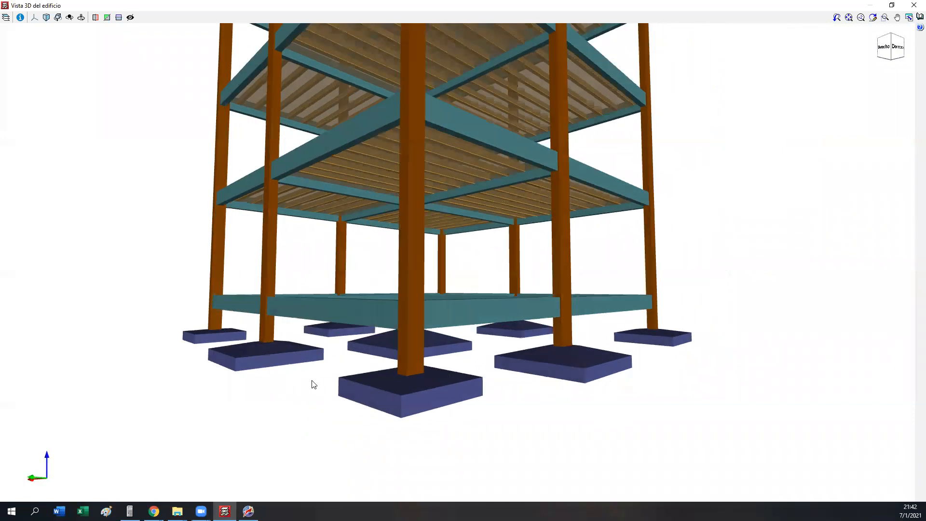
drag(521, 383, 496, 386)
drag(566, 287, 377, 380)
drag(338, 354, 554, 303)
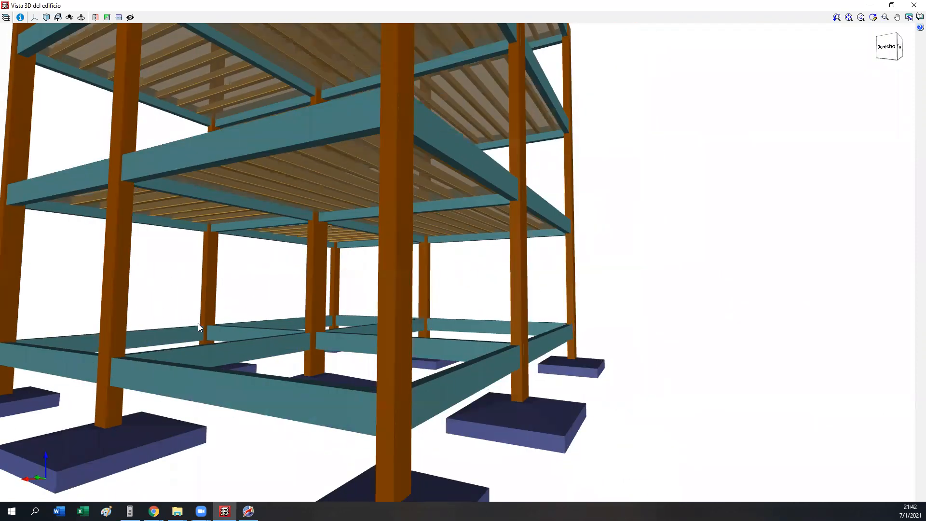
scroll(367, 352, down, 2)
drag(366, 352, 455, 336)
drag(337, 333, 618, 287)
middle_drag(436, 344, 392, 350)
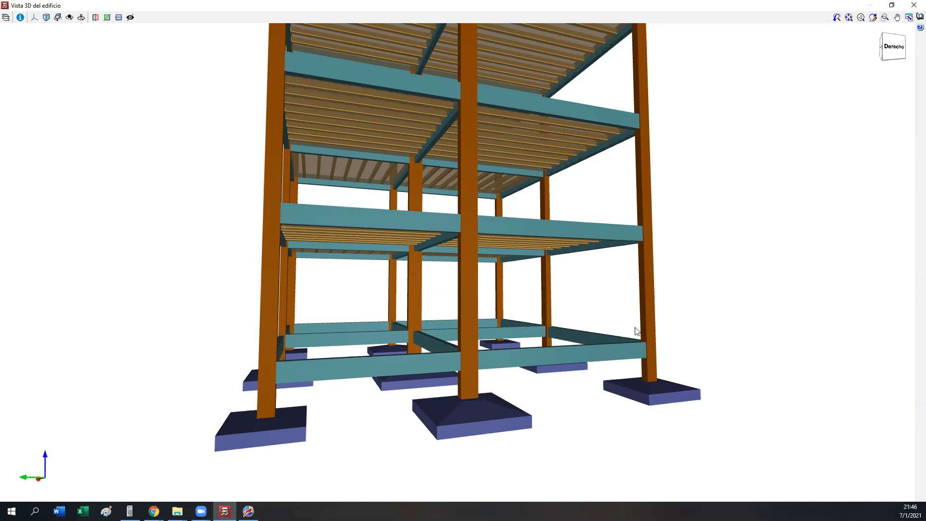
middle_drag(393, 256, 441, 288)
scroll(422, 241, down, 3)
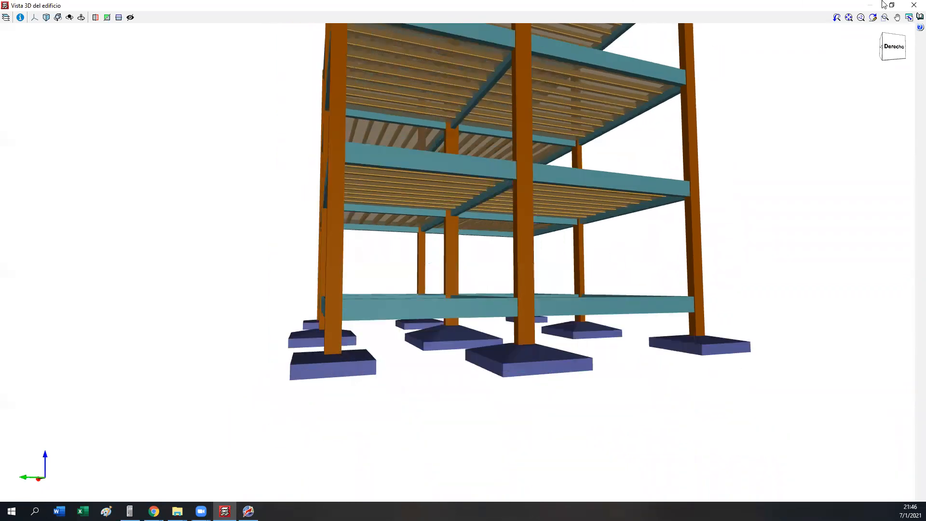
Step: Close the 3D building view and examine the footings of columns C4, C5 and C6 in the foundation plan
click(914, 5)
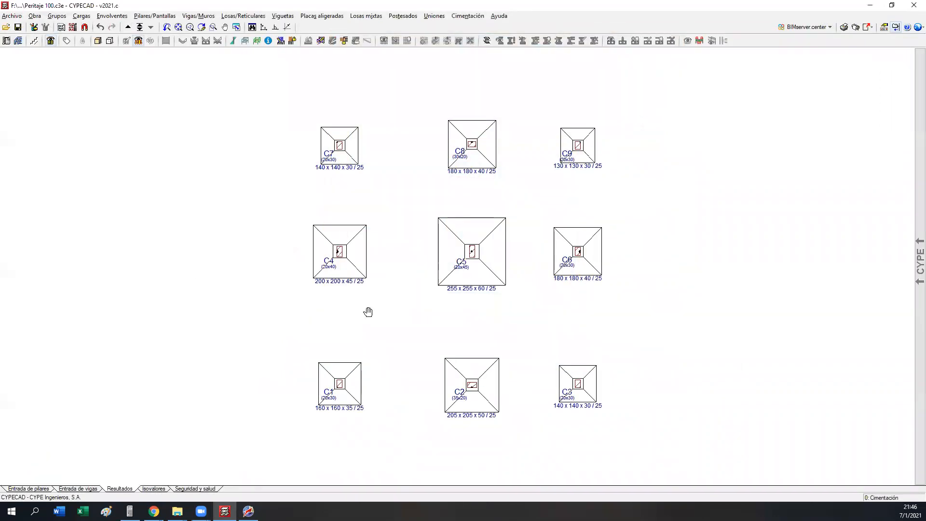
scroll(368, 311, up, 3)
middle_drag(310, 295, 252, 287)
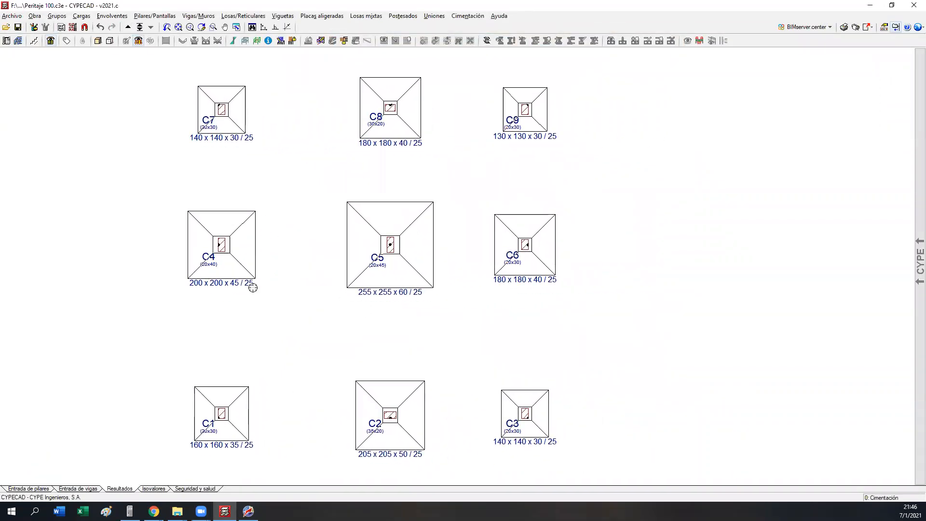
scroll(374, 262, up, 2)
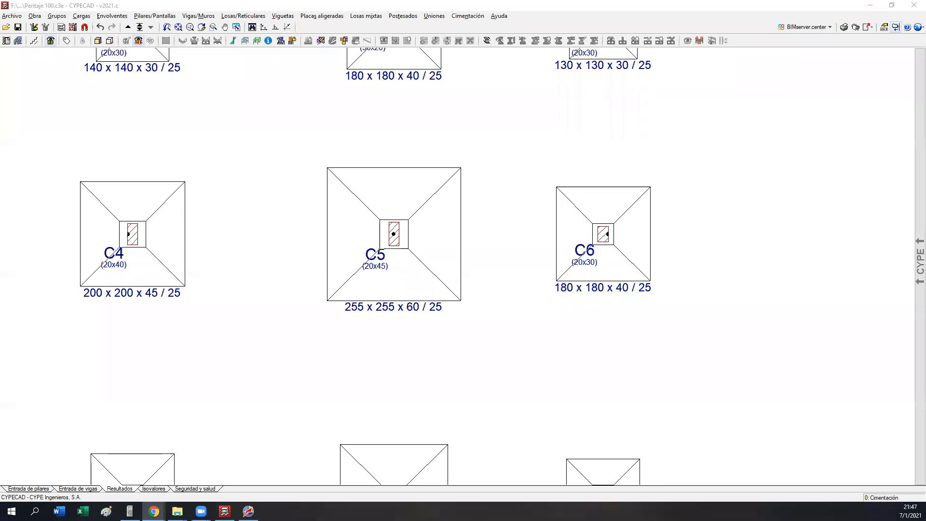
Step: Switch to Chrome and open the image result for the book "Hormigón Armado I: Materiales. Ejecución. Control. Patología" from Amazon.com
key(alt+Tab)
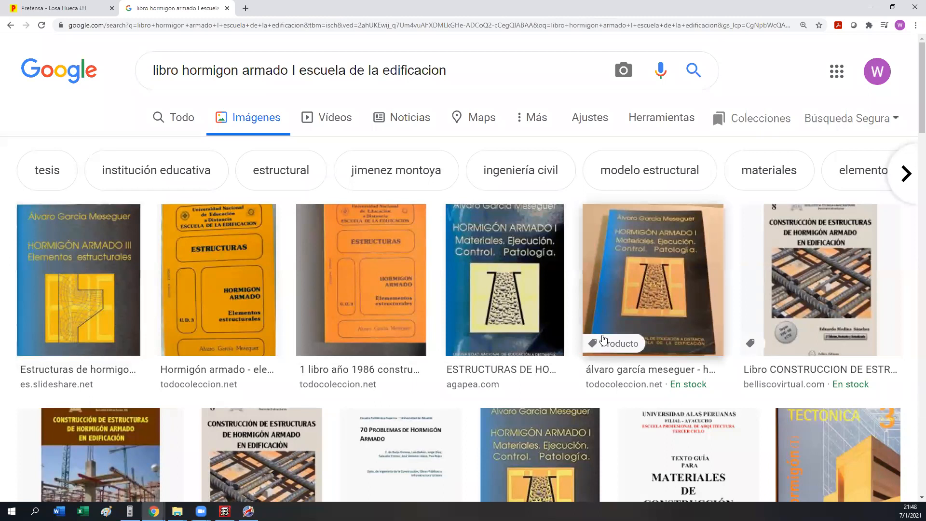
scroll(603, 339, down, 3)
click(556, 307)
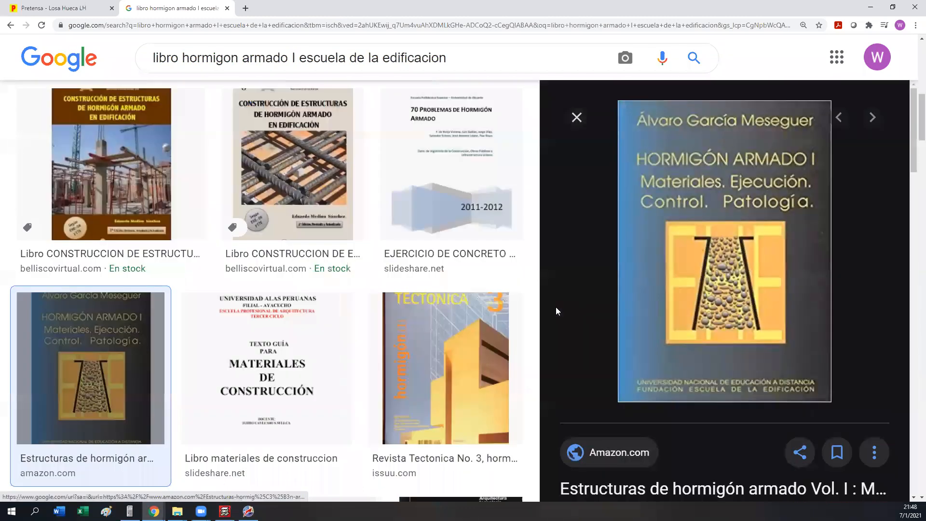